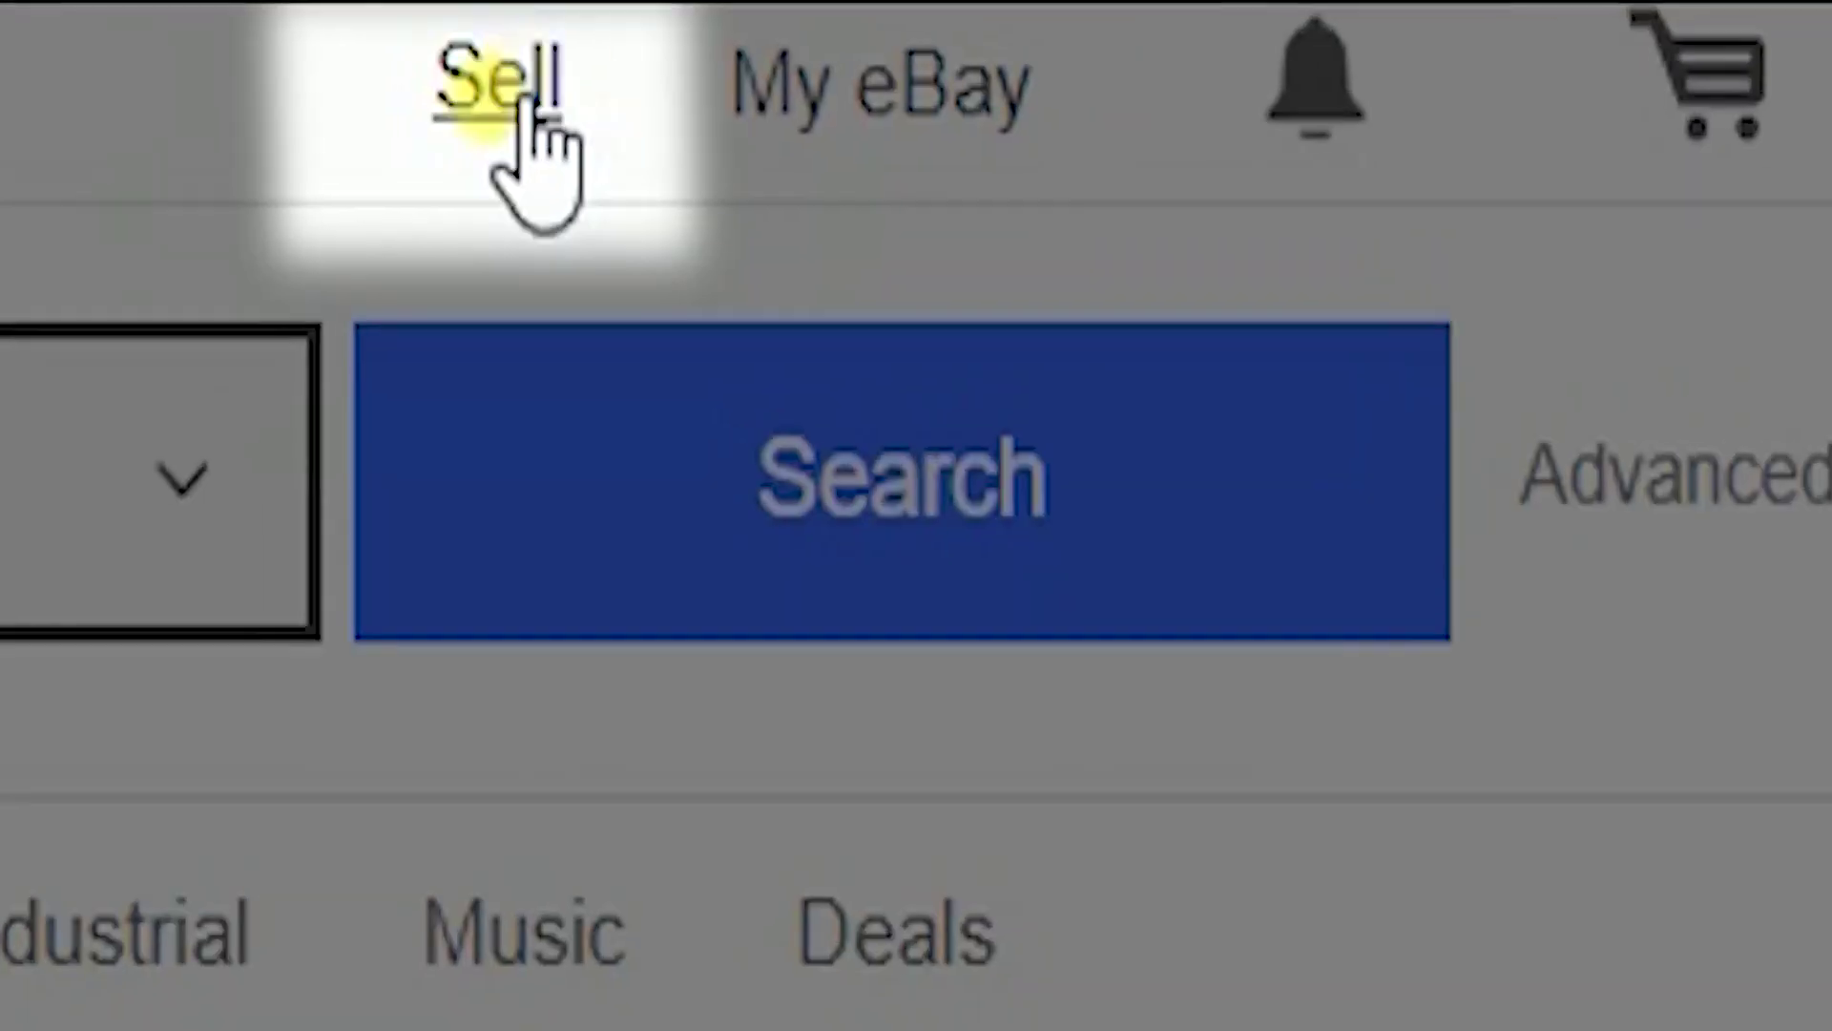
# Step: In the Sell section, enter 'Rainbow Chakra Tapestry Towel' as the item name
pyautogui.click(524, 98)
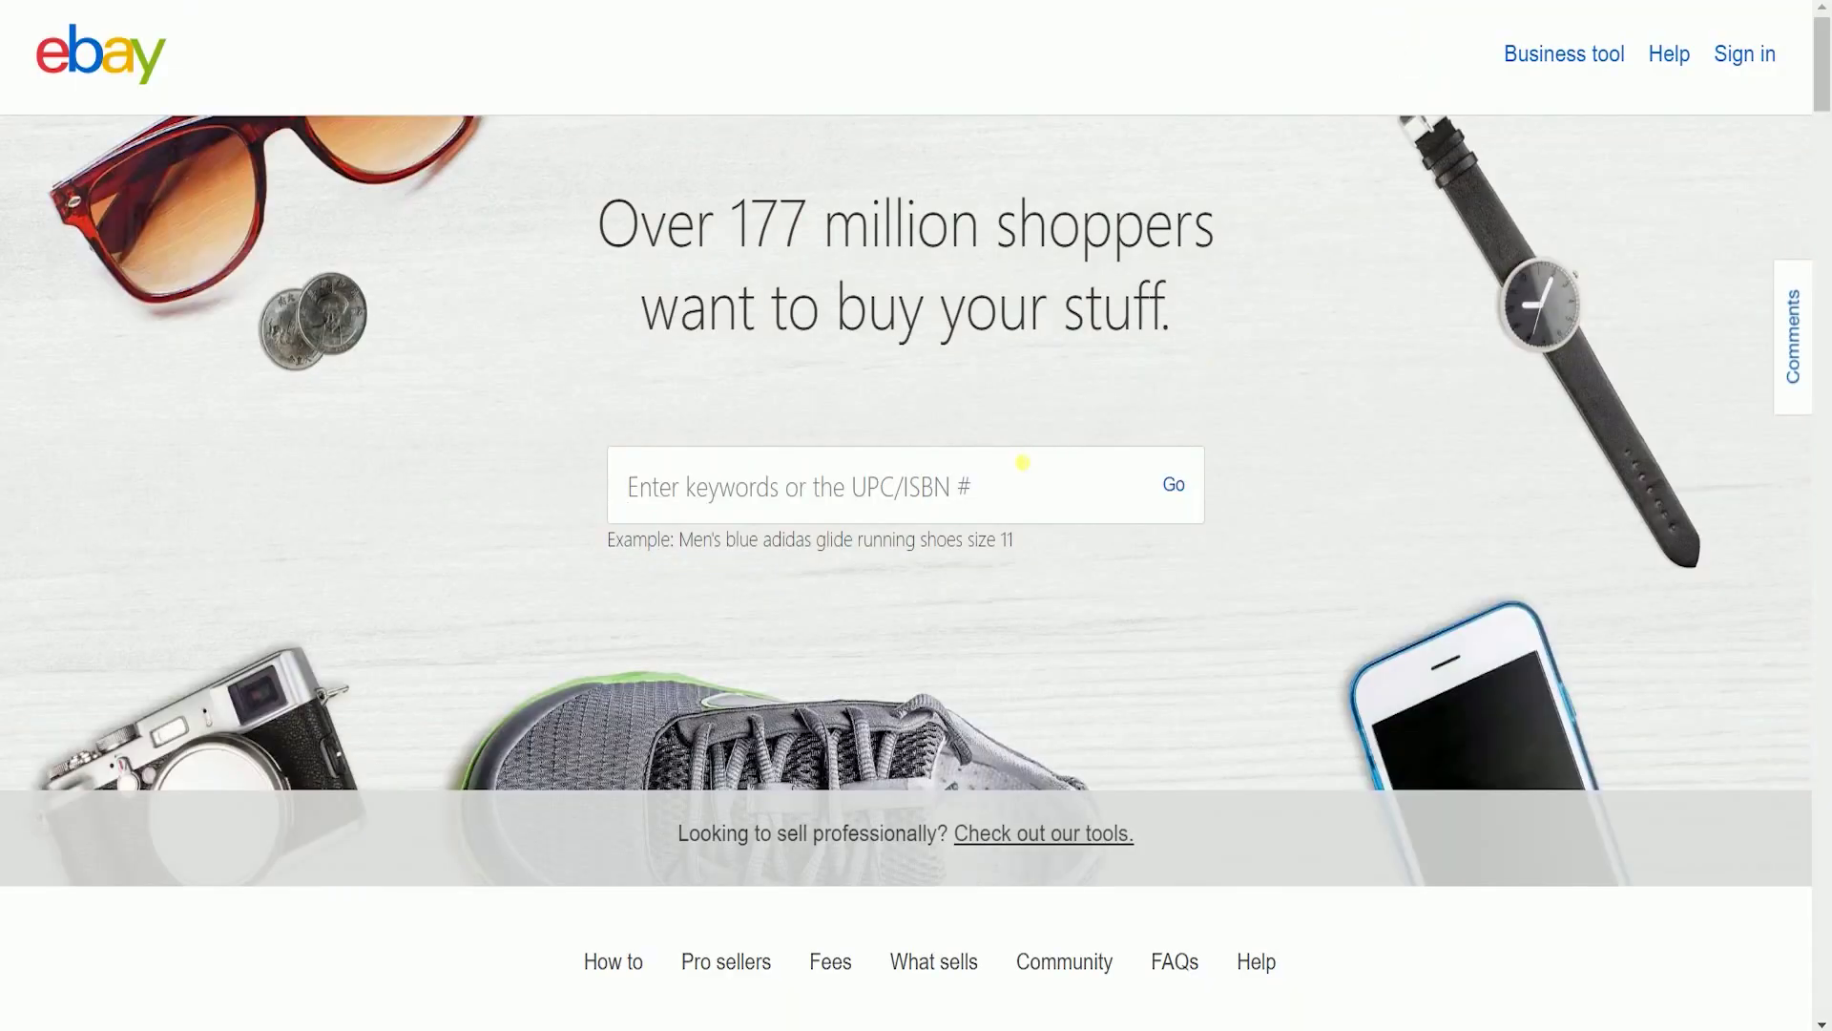
pyautogui.write('Rainbow Chakra Tapestry Towel1')
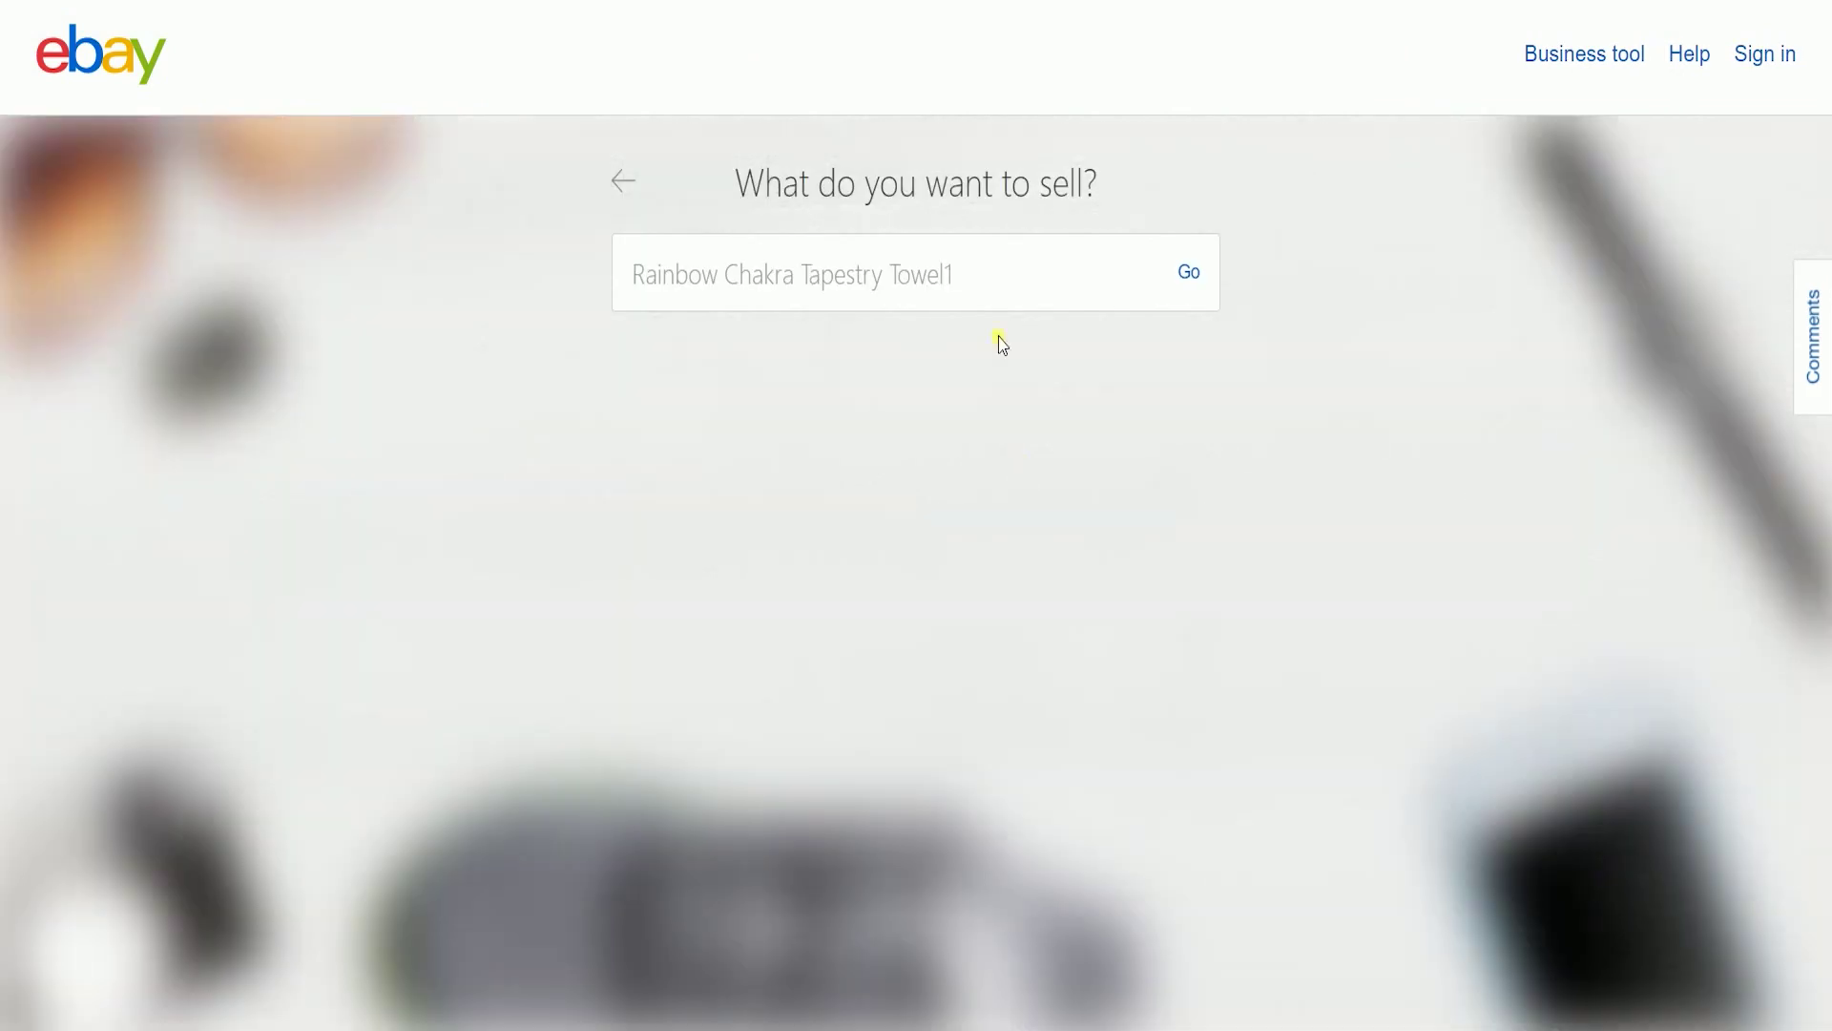
pyautogui.press('BackSpace')
# Step: Trim the name to 'Chakra Tapestry Towel', search, and sell one like the first result
pyautogui.click(1015, 289)
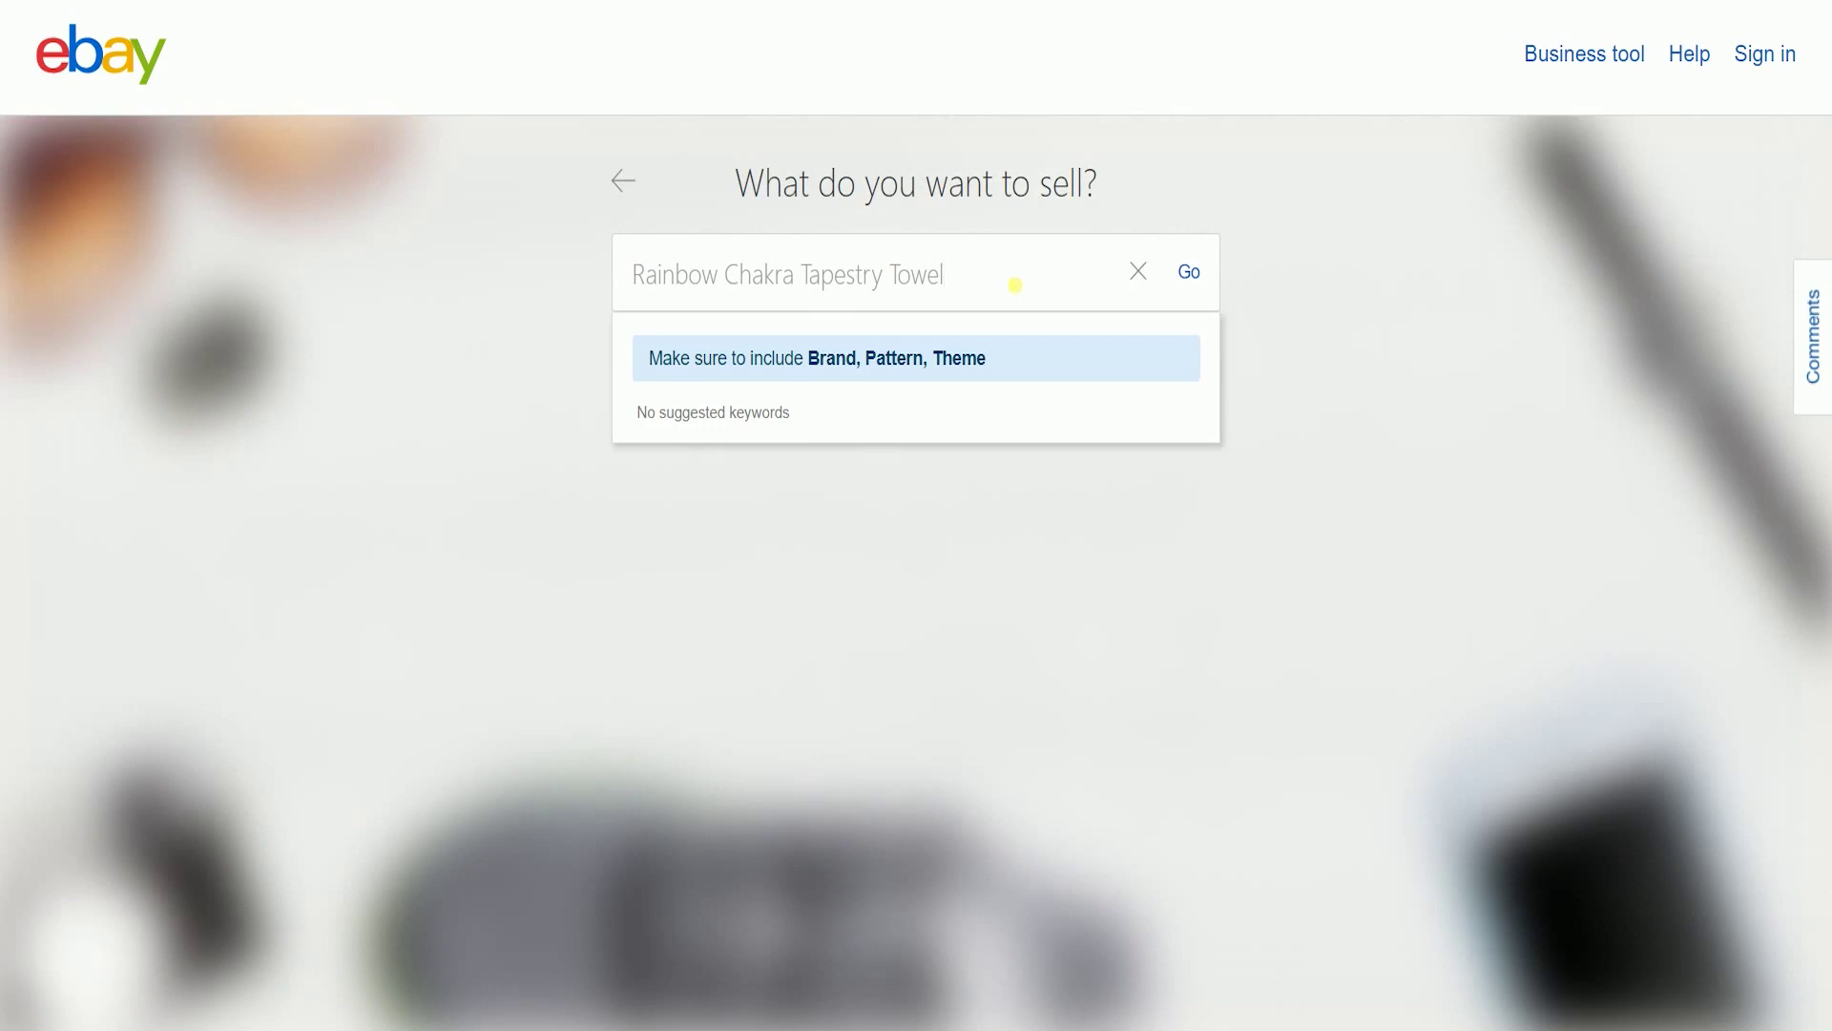
pyautogui.moveTo(733, 281); pyautogui.dragTo(242, 340)
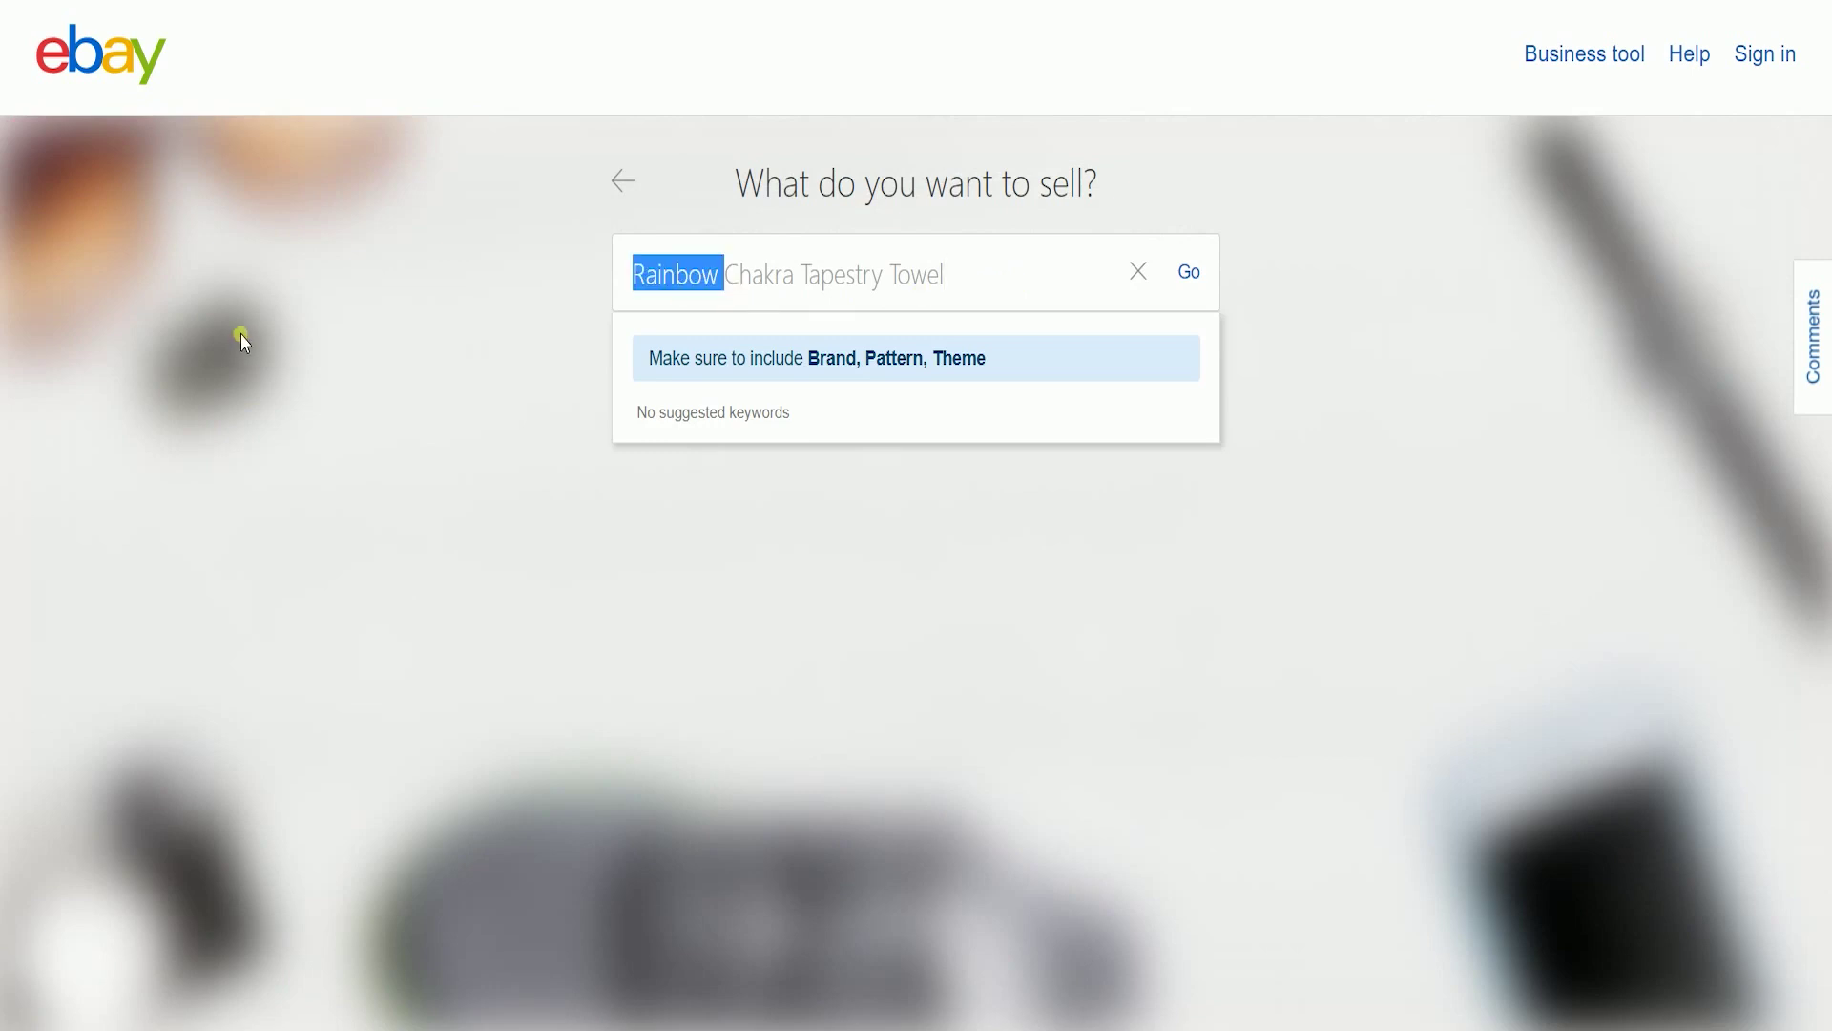
pyautogui.press('BackSpace')
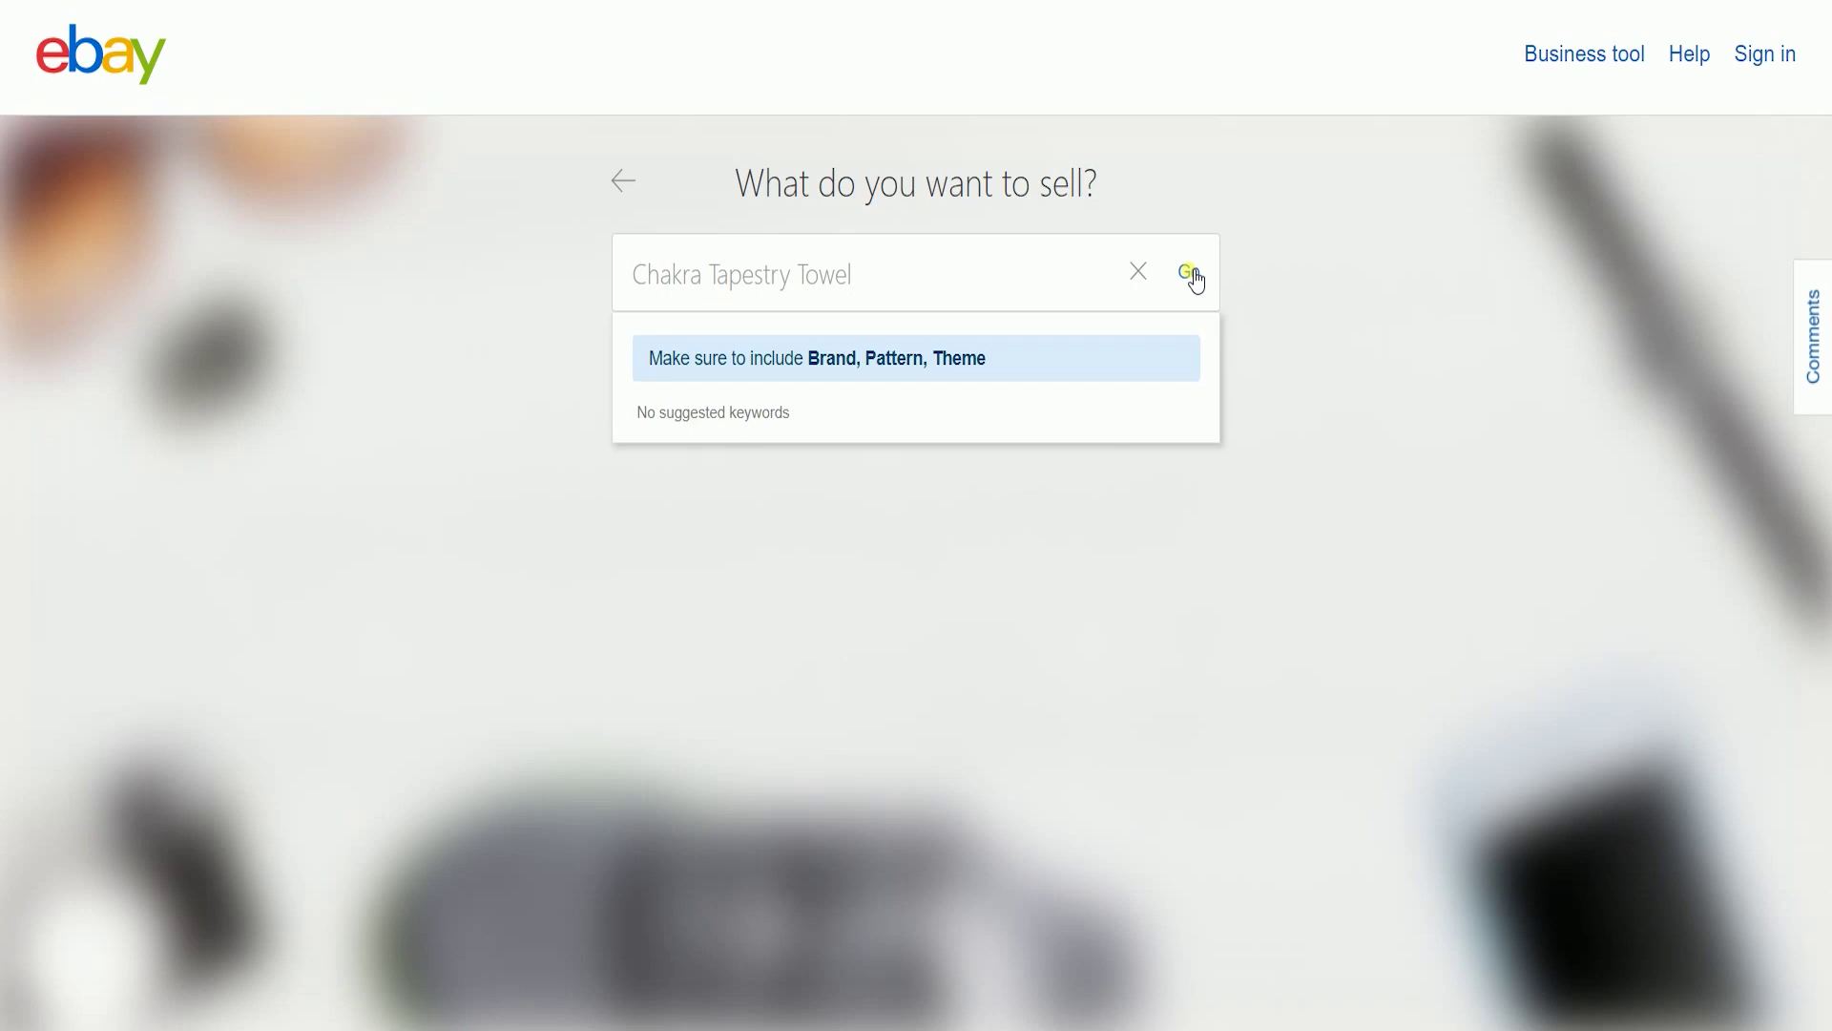
pyautogui.click(1190, 275)
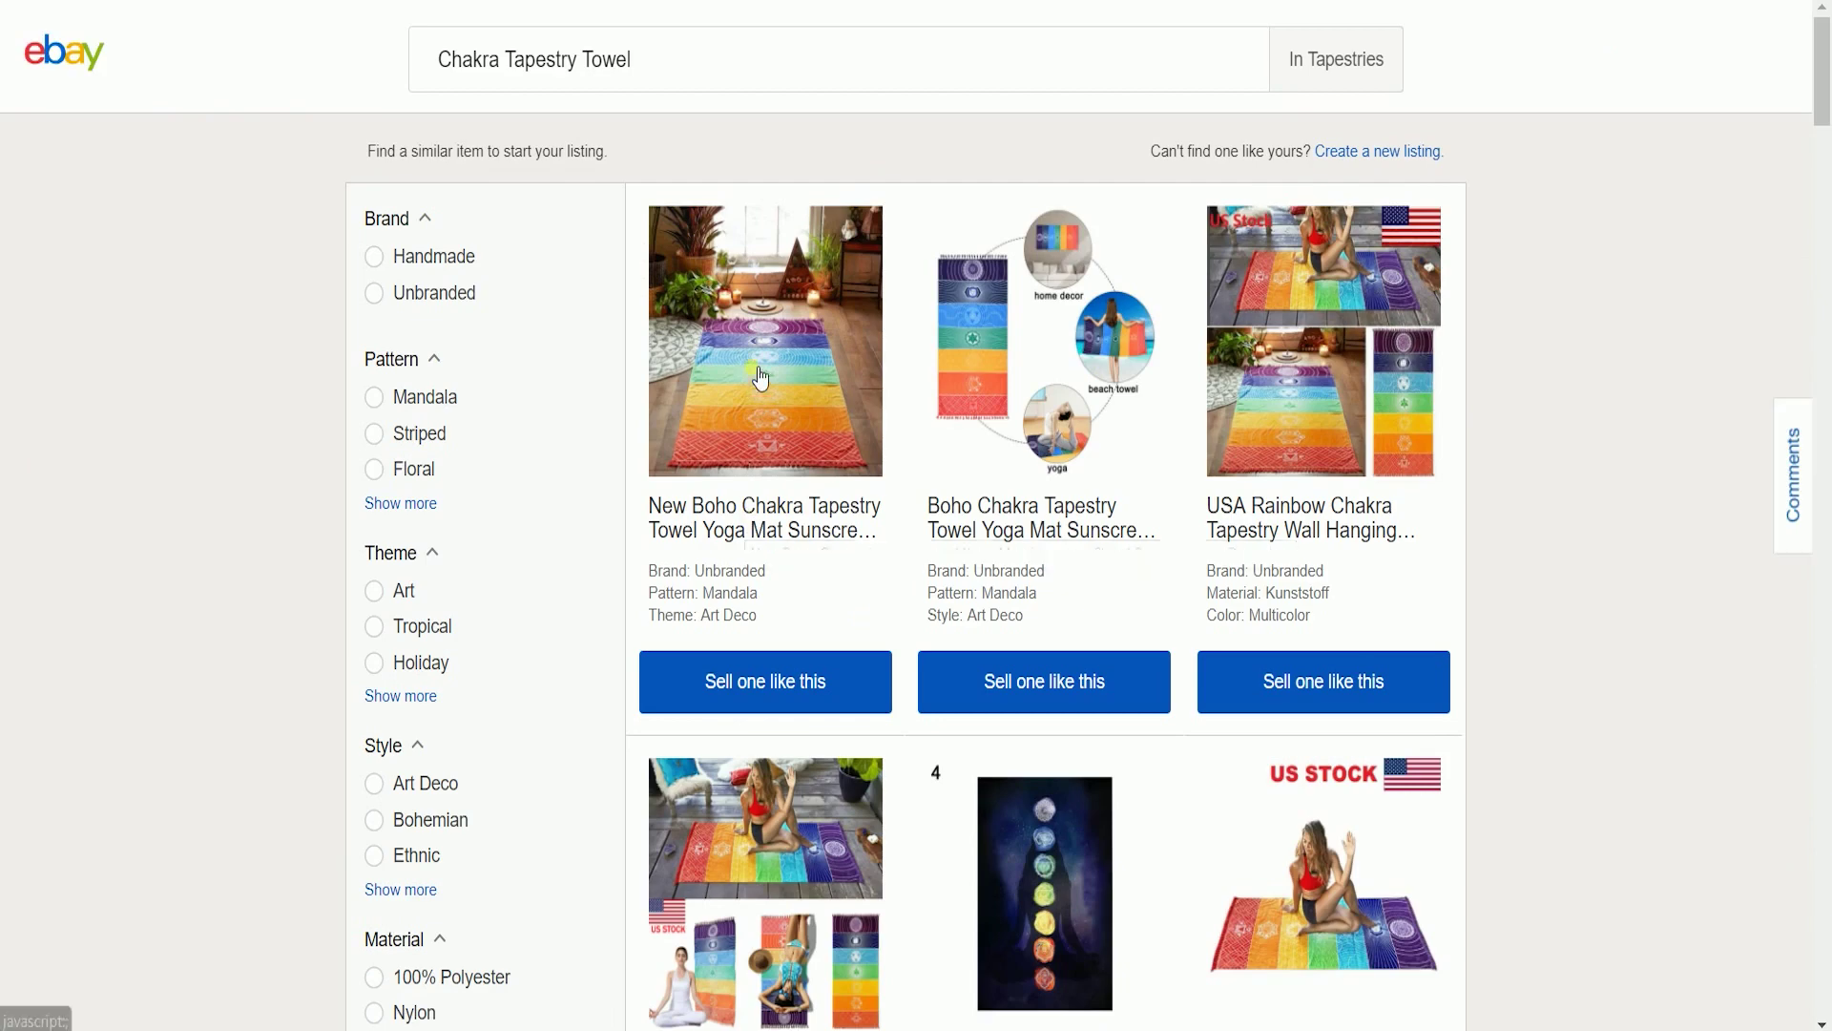
pyautogui.click(782, 679)
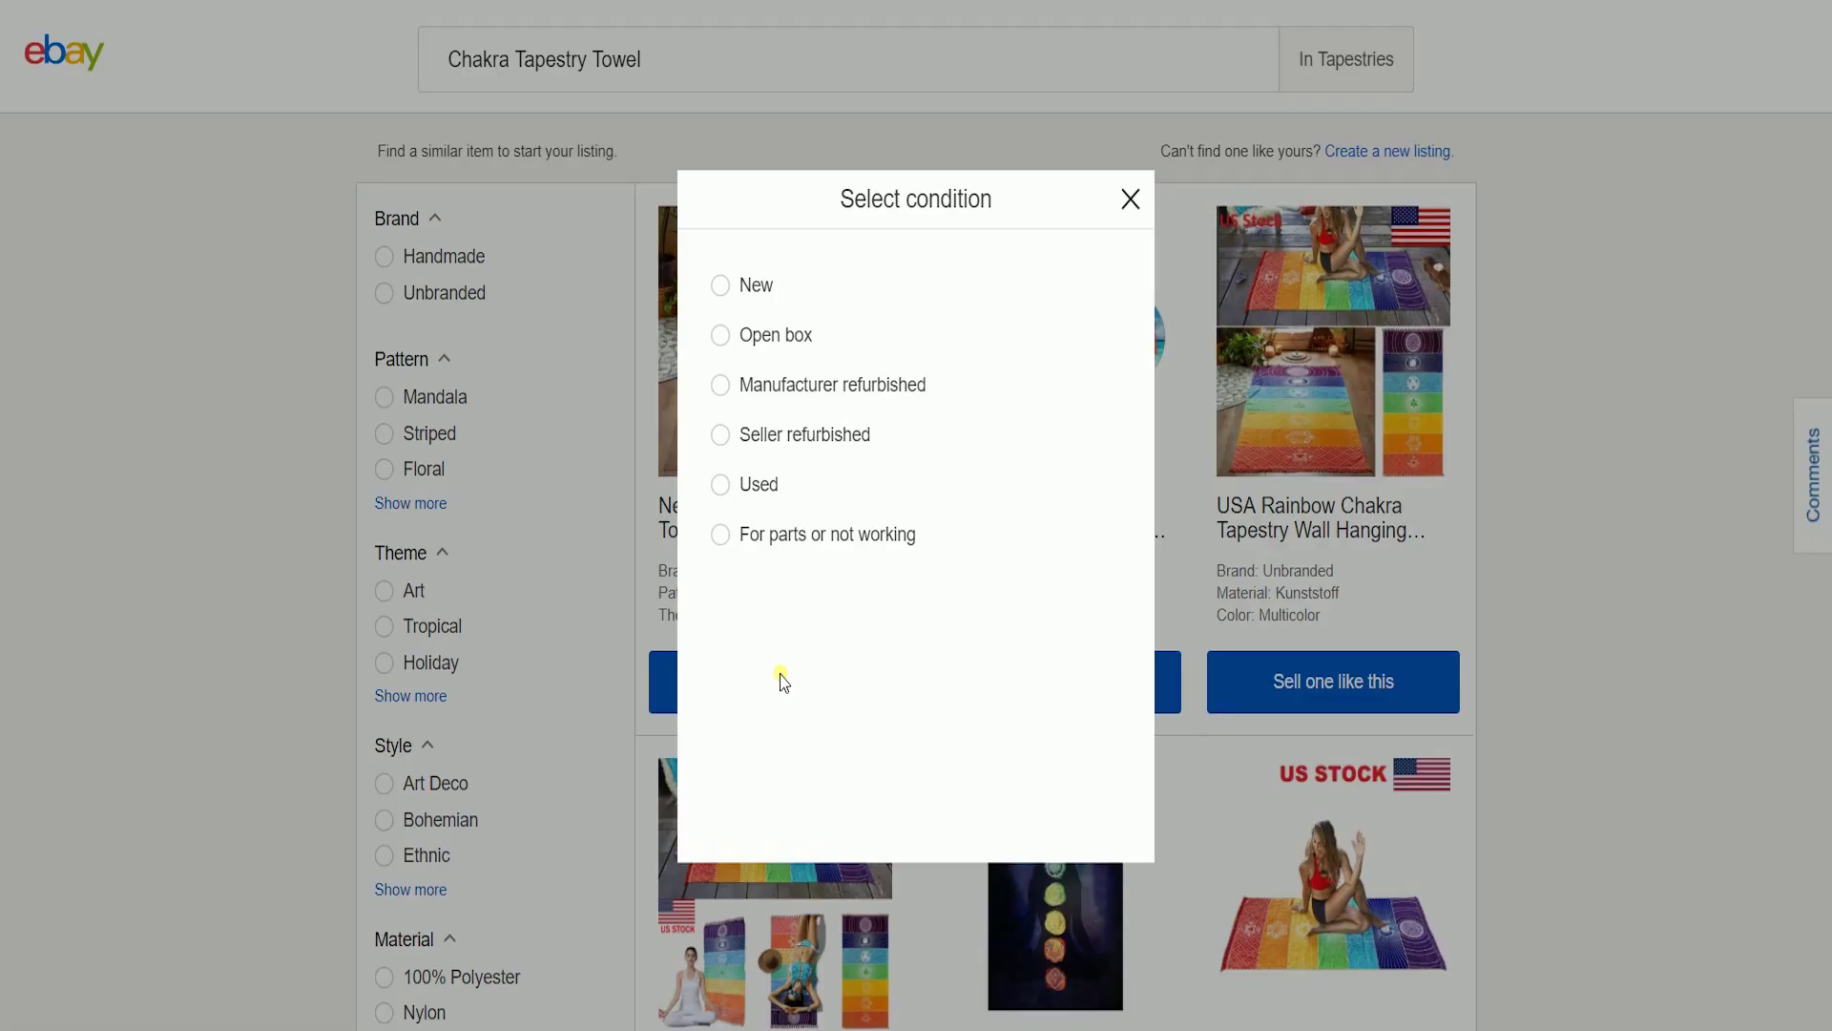
# Step: Pick New as the condition, then create a new eBay account with the seller's details
pyautogui.click(754, 288)
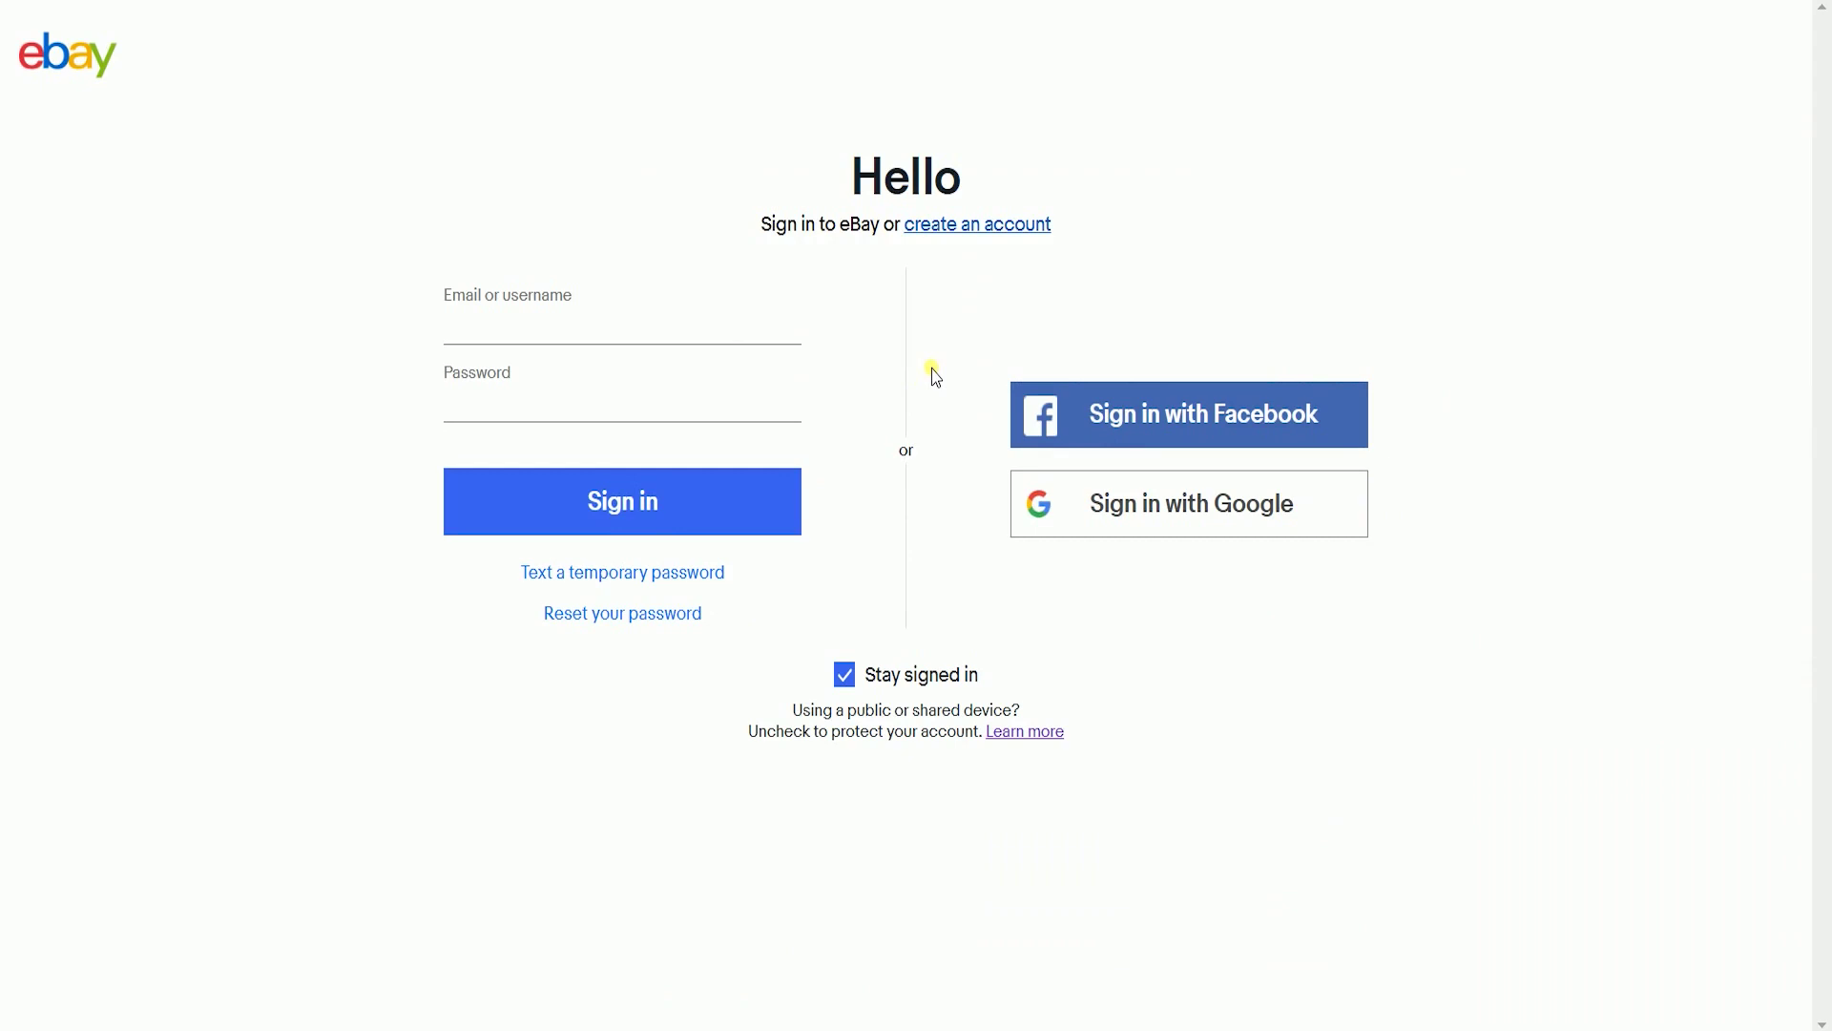
pyautogui.click(605, 518)
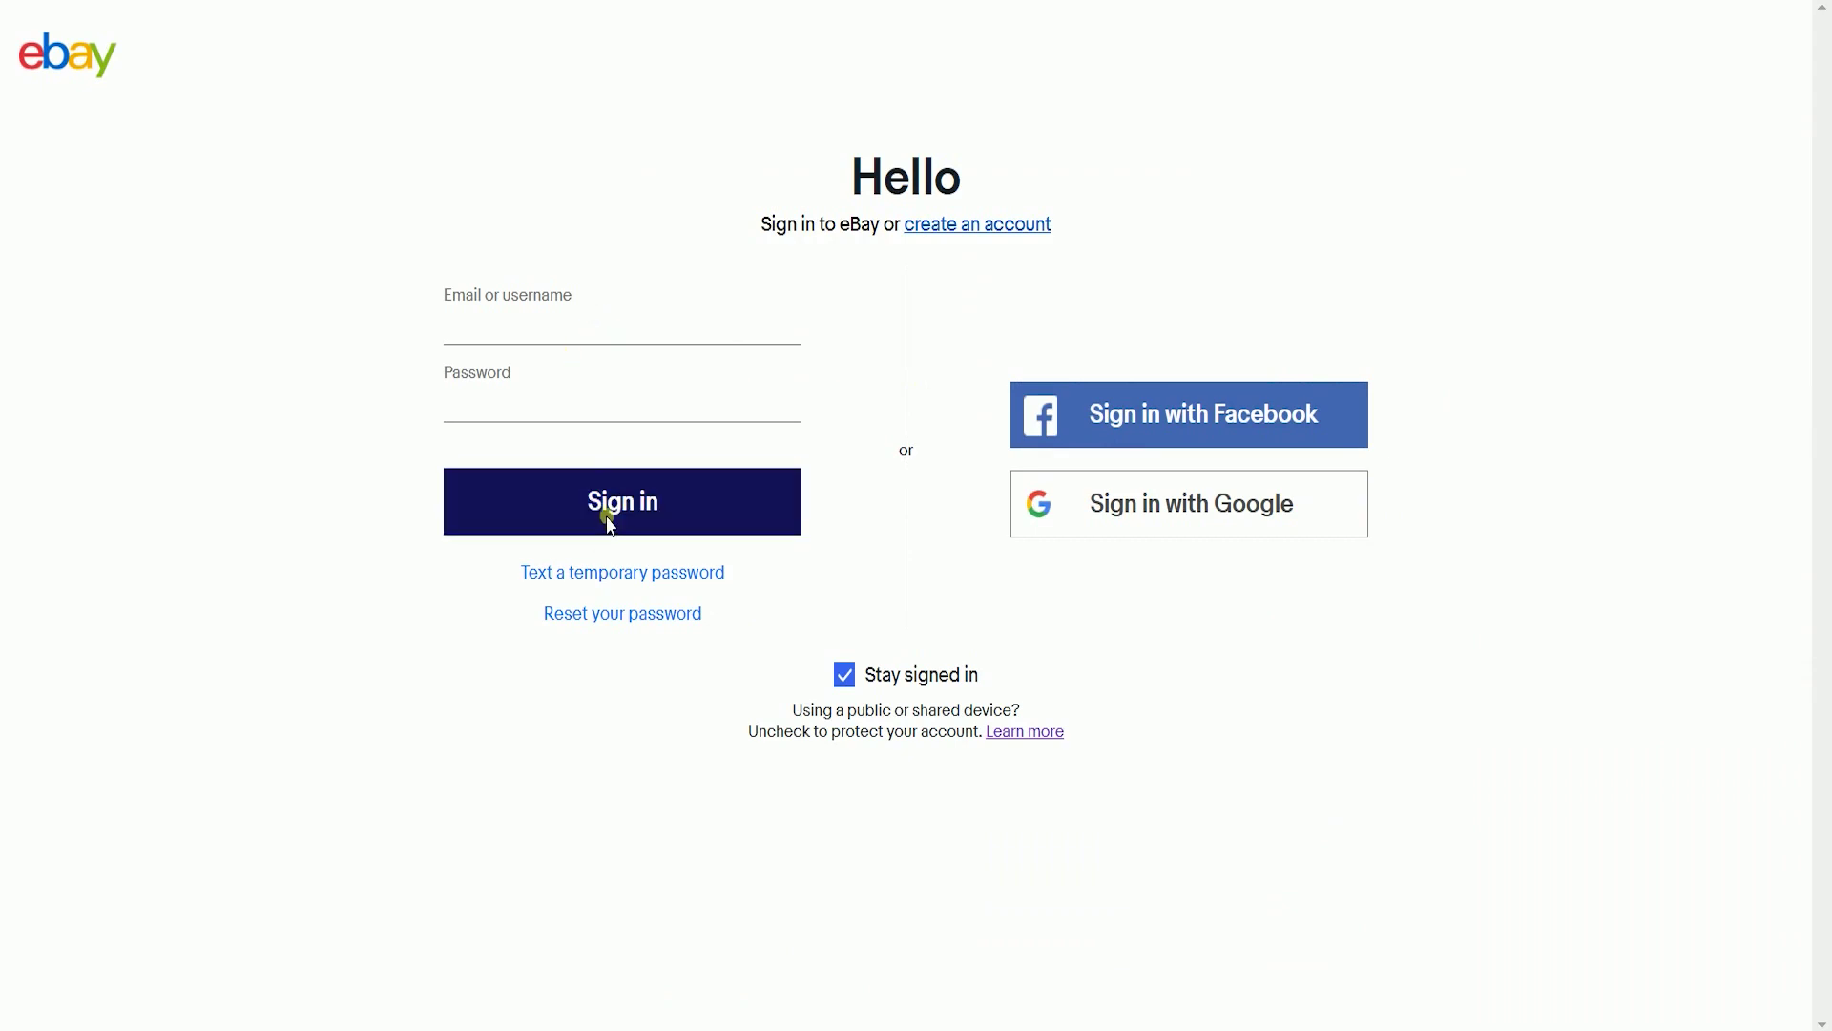
pyautogui.click(974, 225)
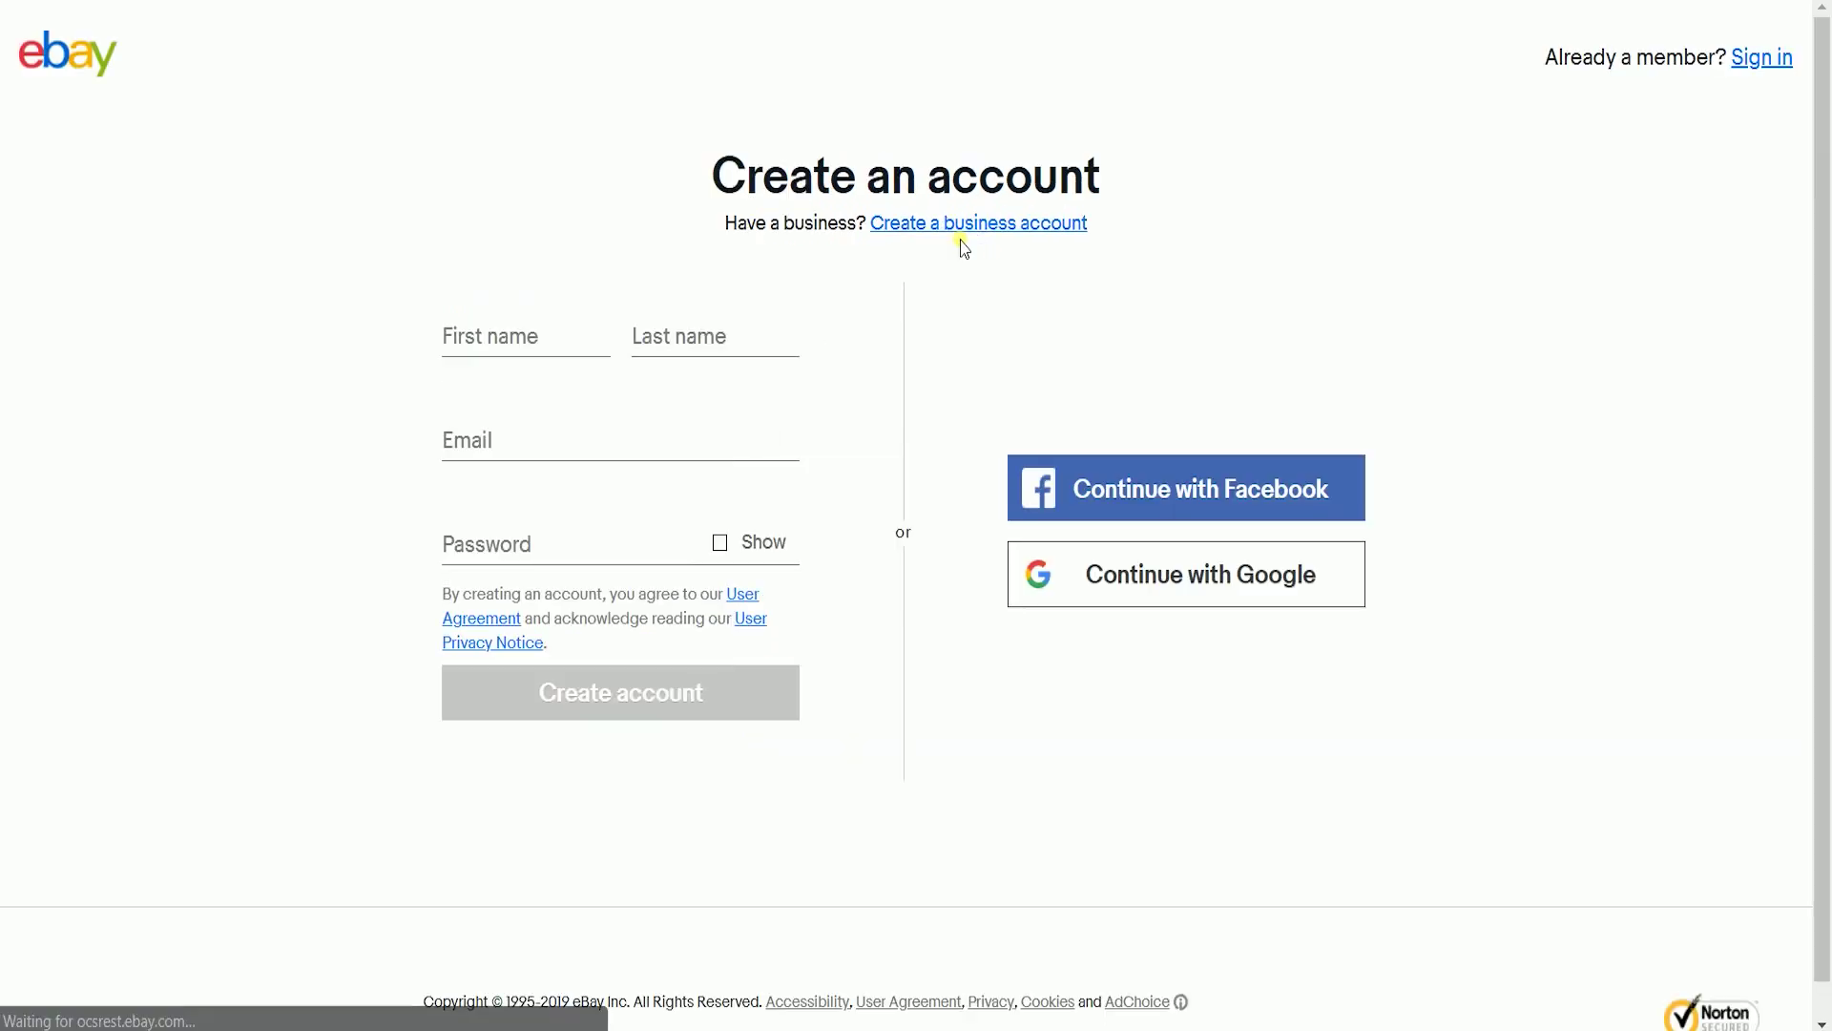
pyautogui.click(596, 686)
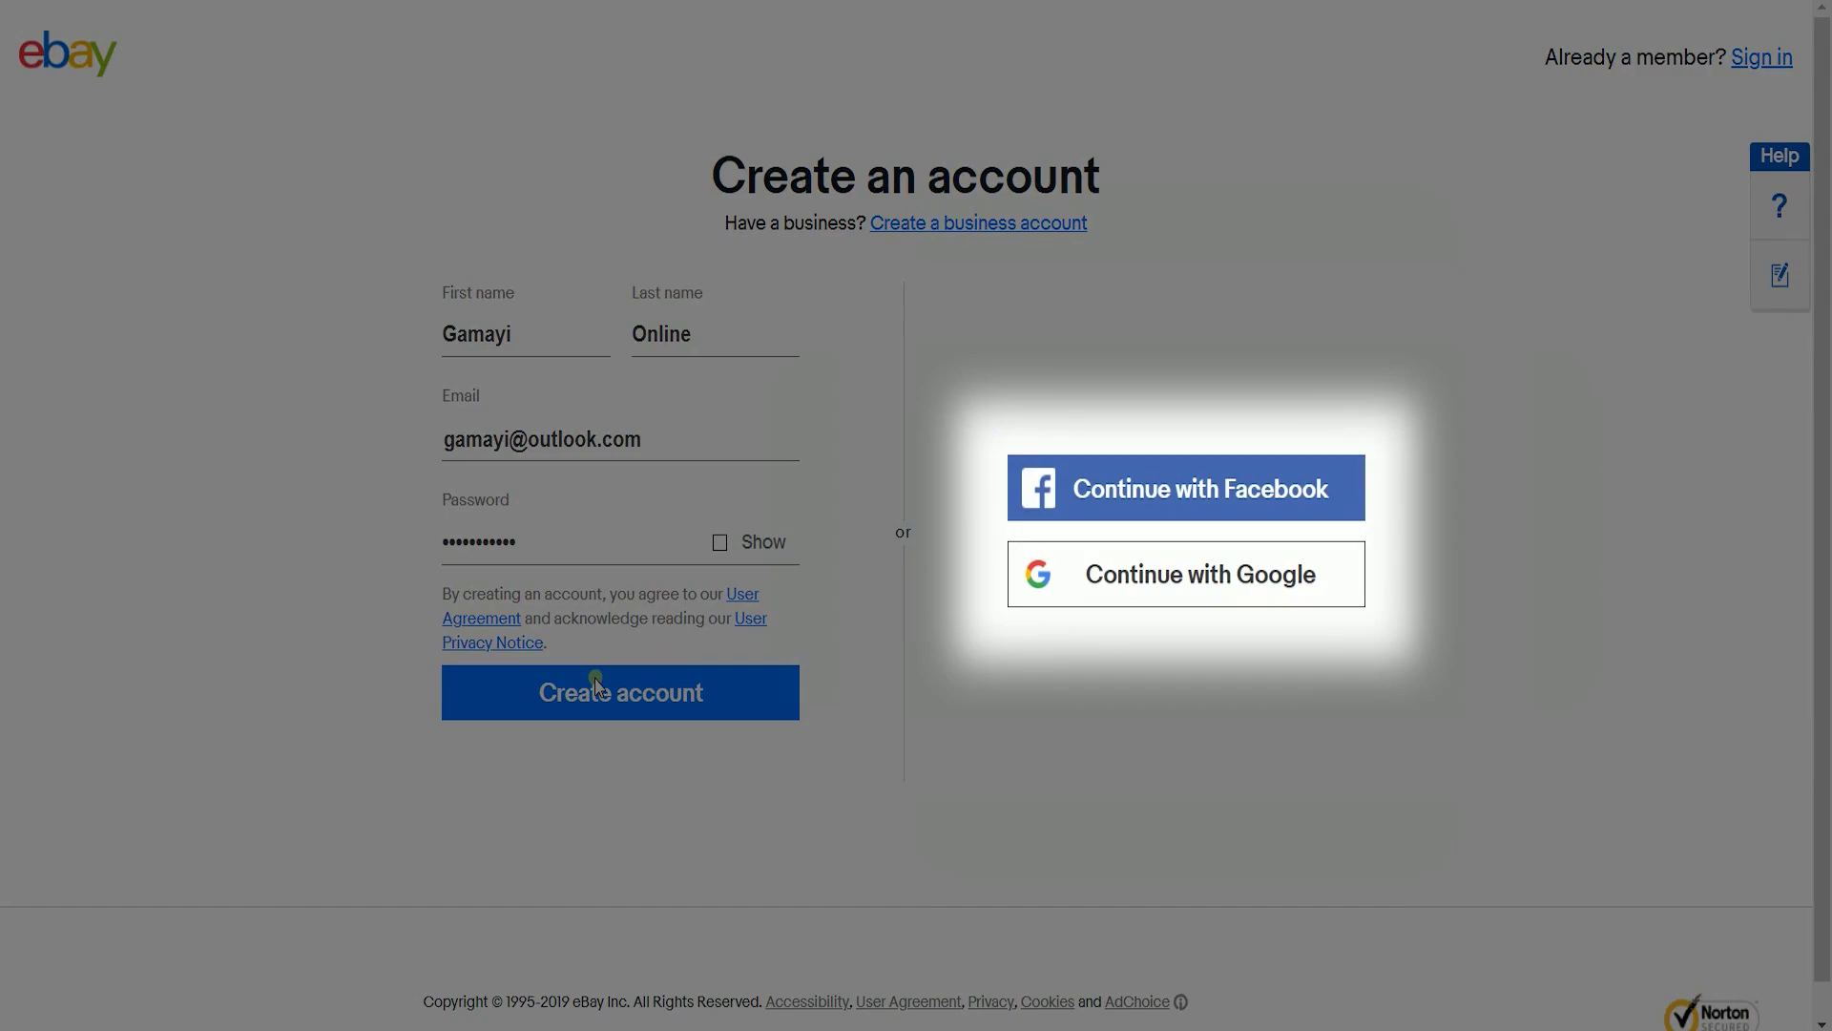
pyautogui.click(596, 686)
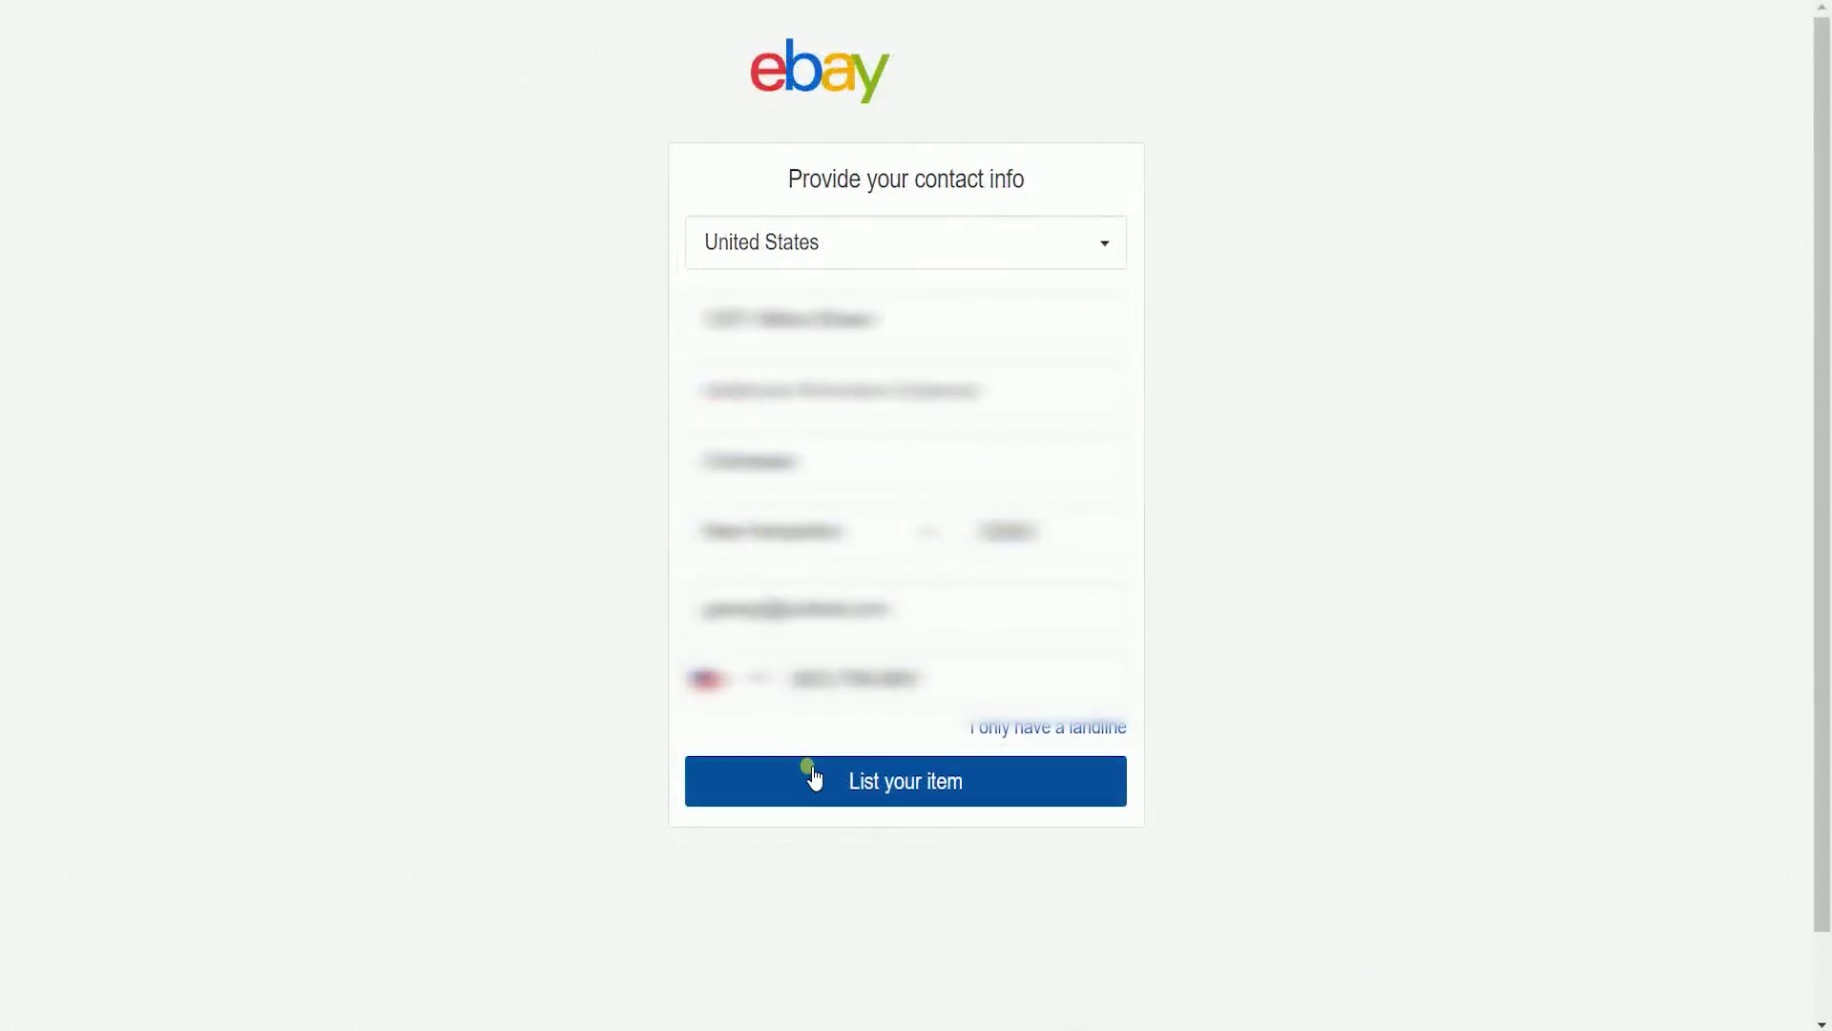
# Step: Continue to the listing form and adjust the listing title
pyautogui.click(806, 768)
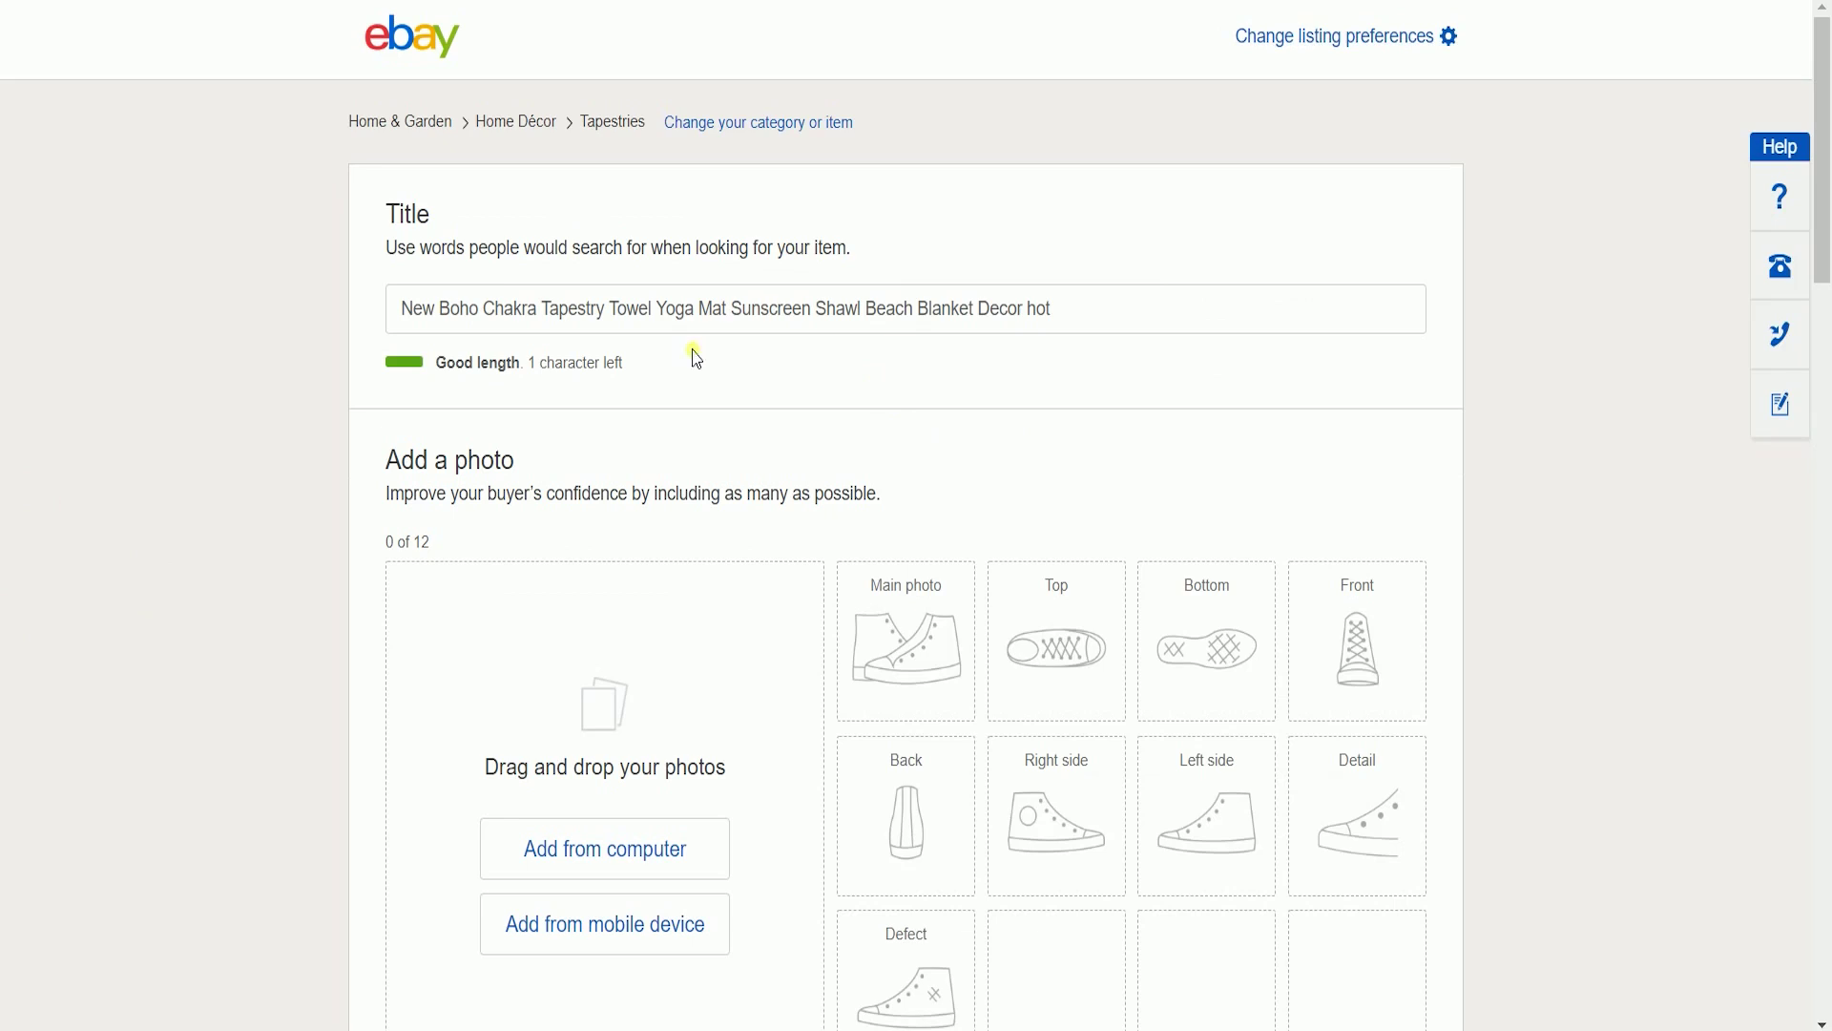
pyautogui.moveTo(450, 307); pyautogui.dragTo(478, 307)
pyautogui.keyDown('shift'); pyautogui.click(1051, 307); pyautogui.keyUp('shift')
pyautogui.click(1056, 296)
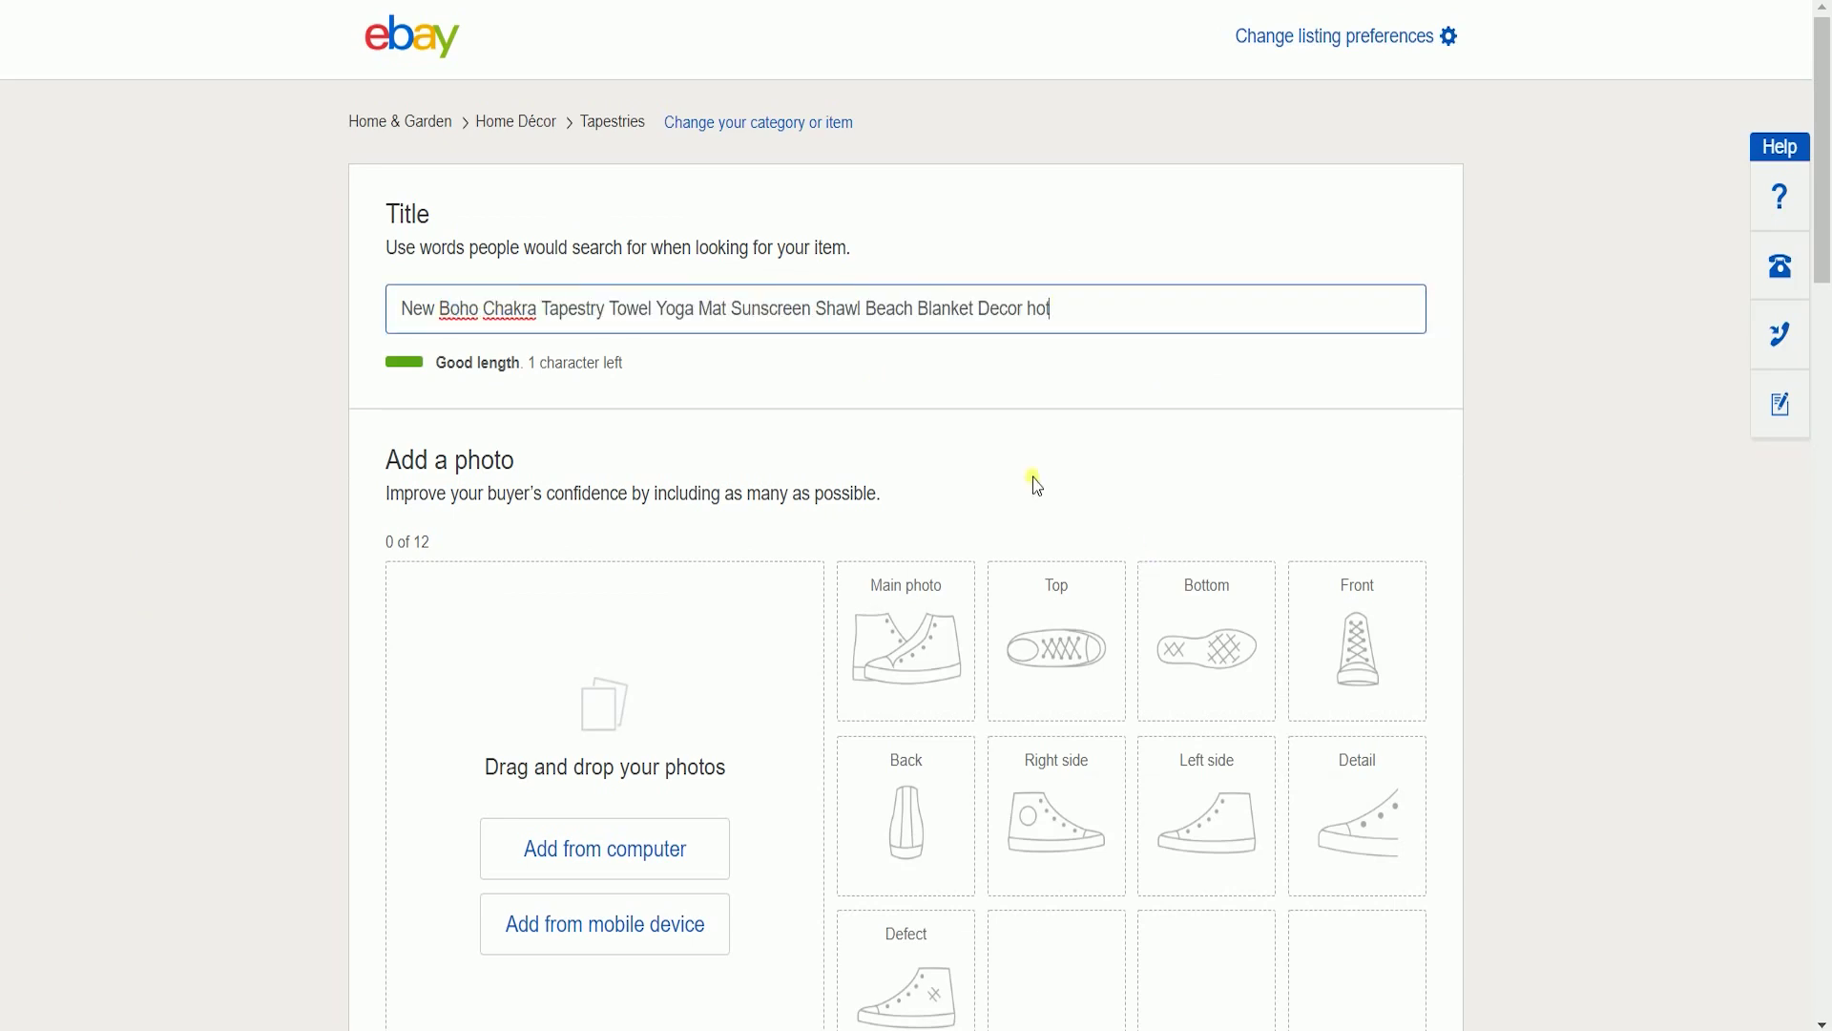
pyautogui.scroll(-3, 725, 831)
# Step: Upload the four towel photos and make the rainbow chakra image the main photo
pyautogui.hotkey('alt', 'Tab')
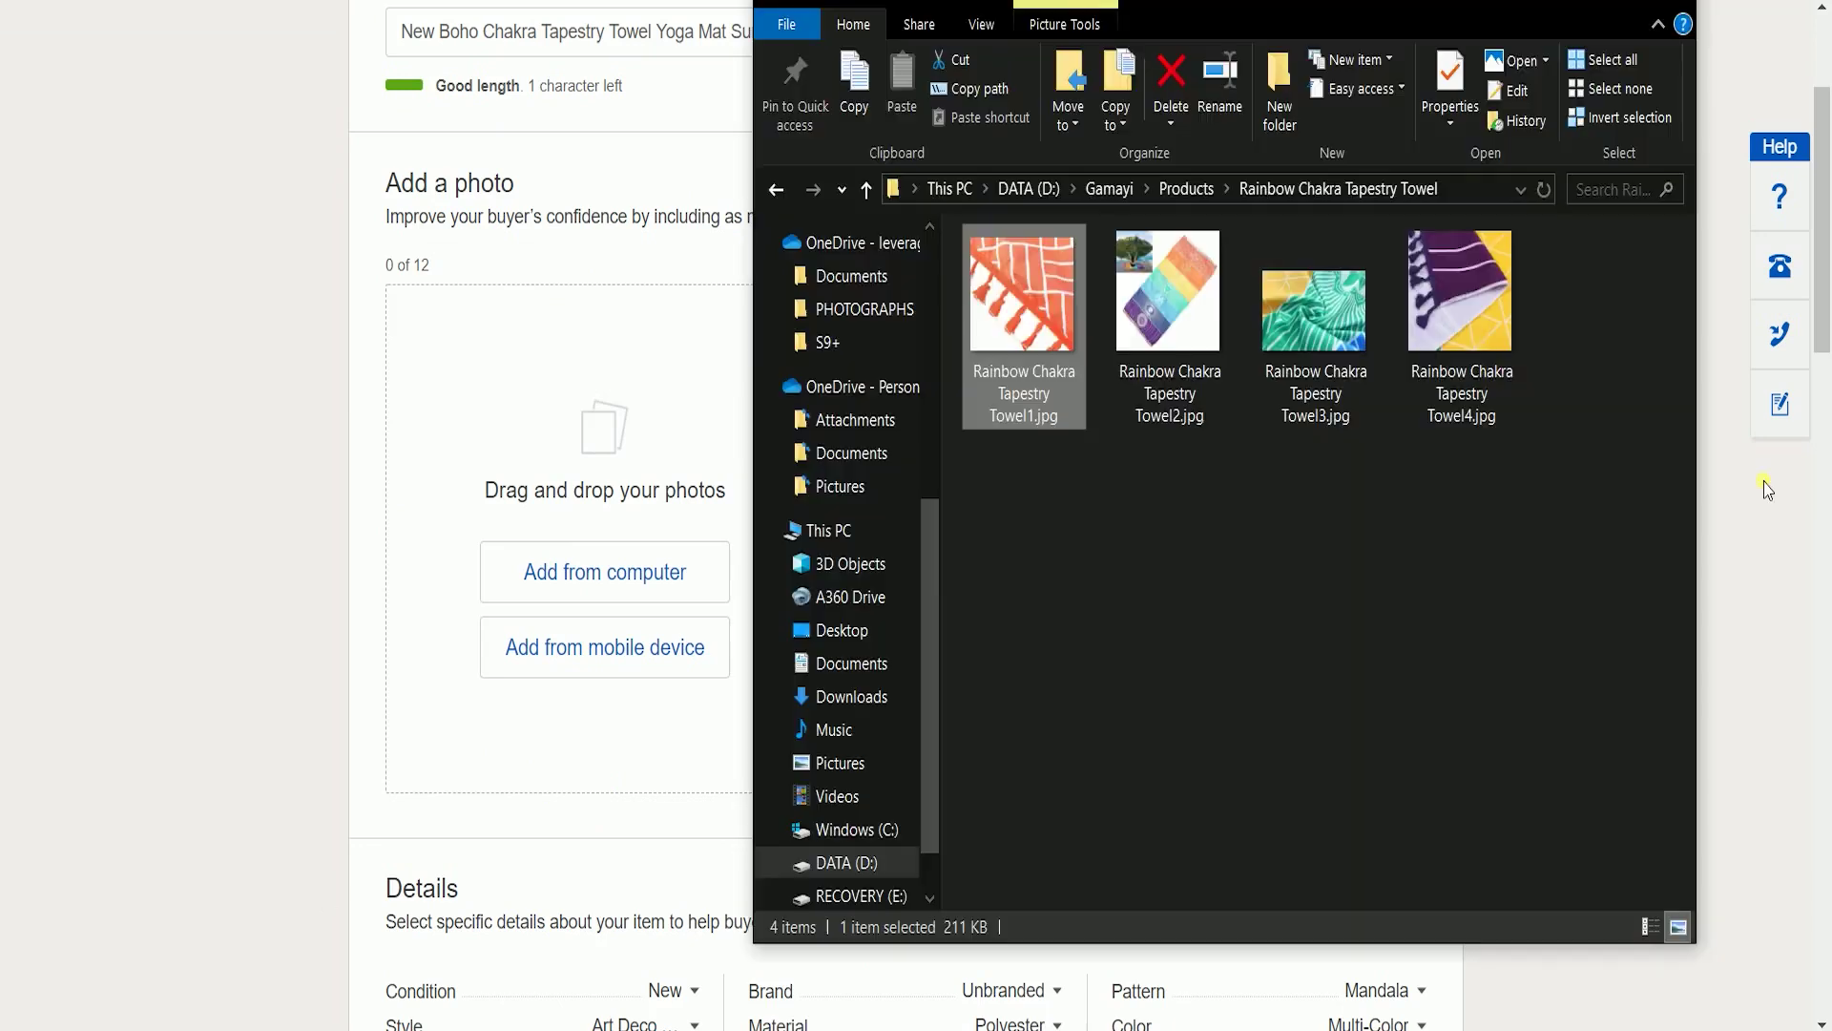
pyautogui.keyDown('shift'); pyautogui.click(1460, 420); pyautogui.keyUp('shift')
pyautogui.moveTo(1046, 339); pyautogui.dragTo(587, 558)
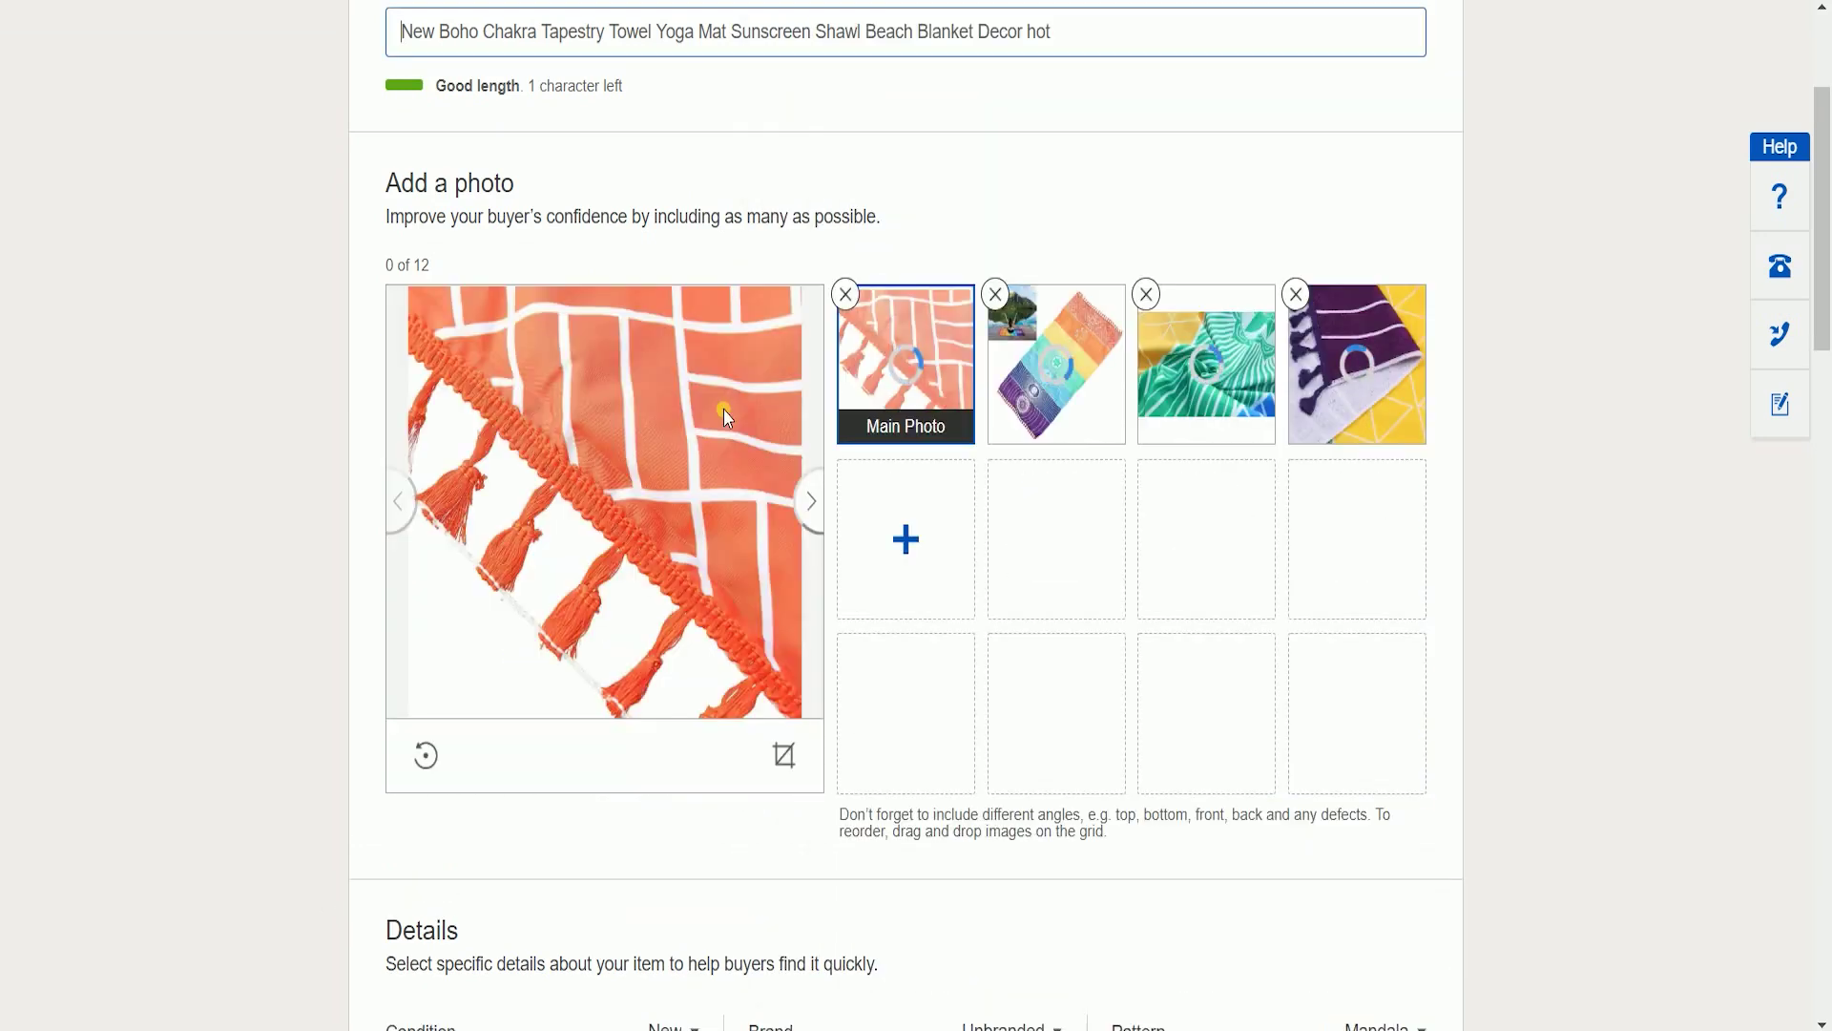
pyautogui.moveTo(1082, 395)
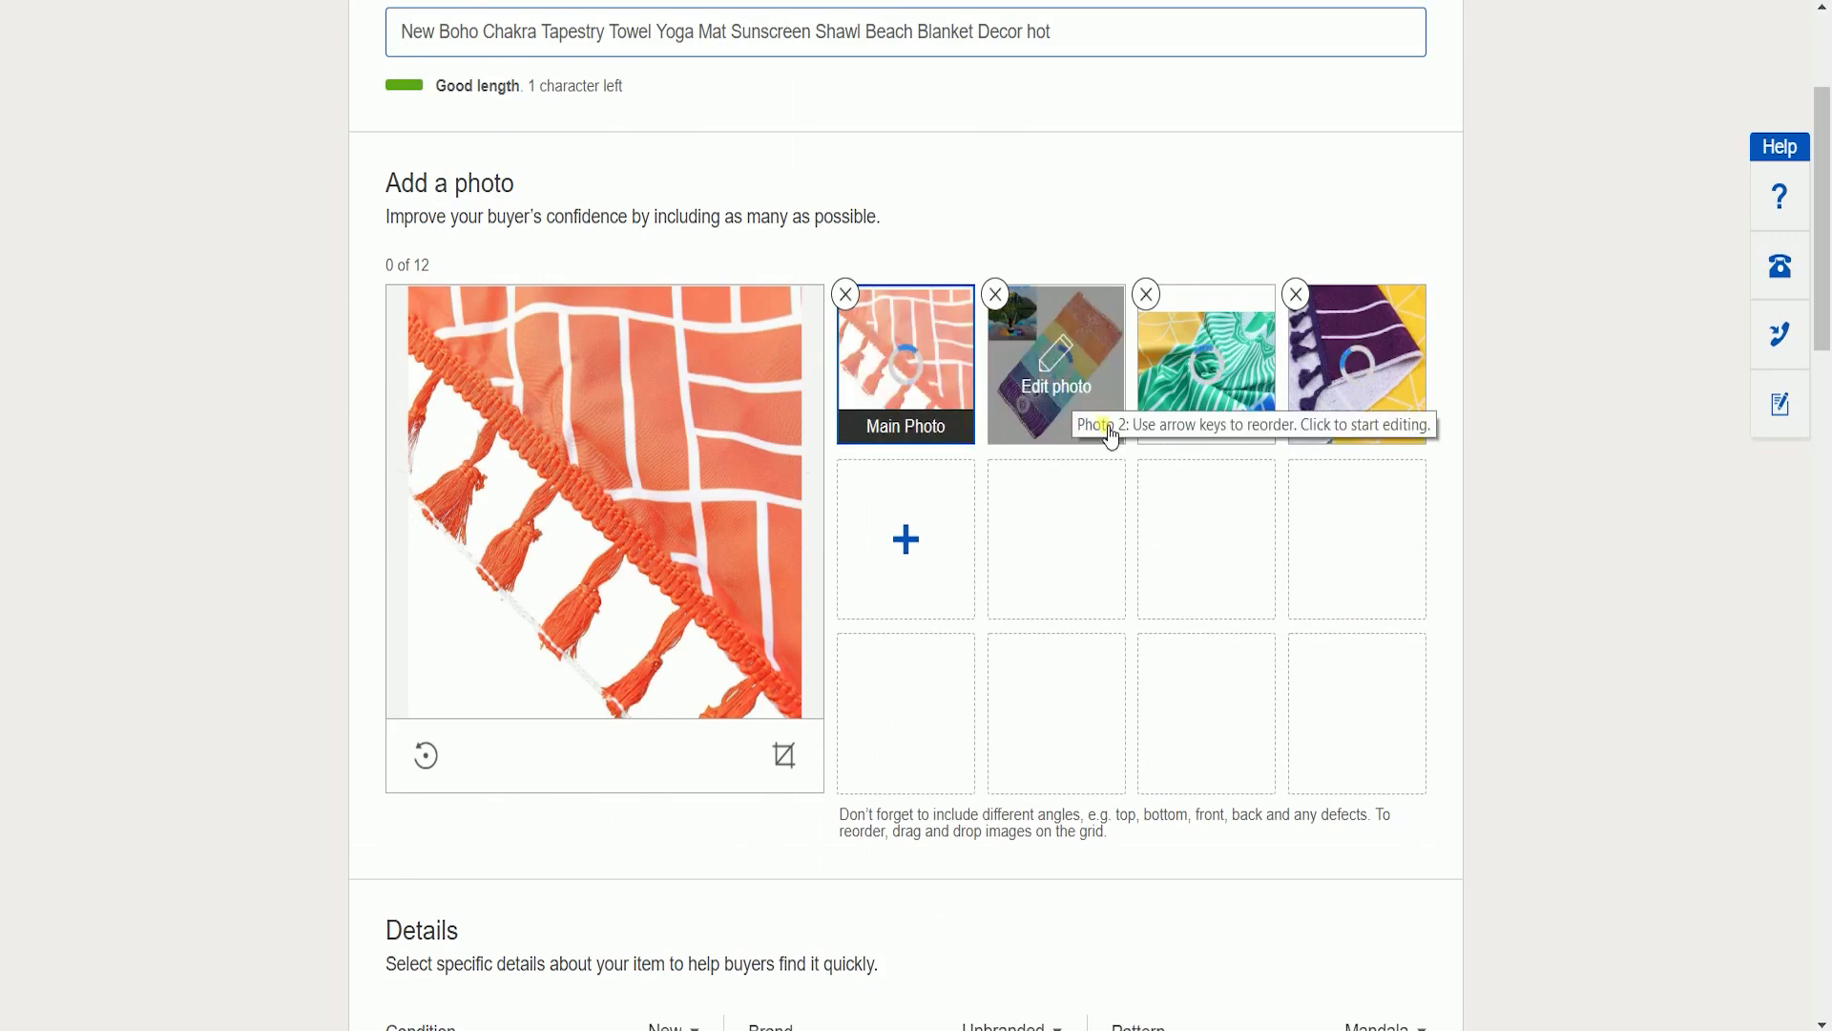
pyautogui.moveTo(1064, 435); pyautogui.dragTo(897, 408)
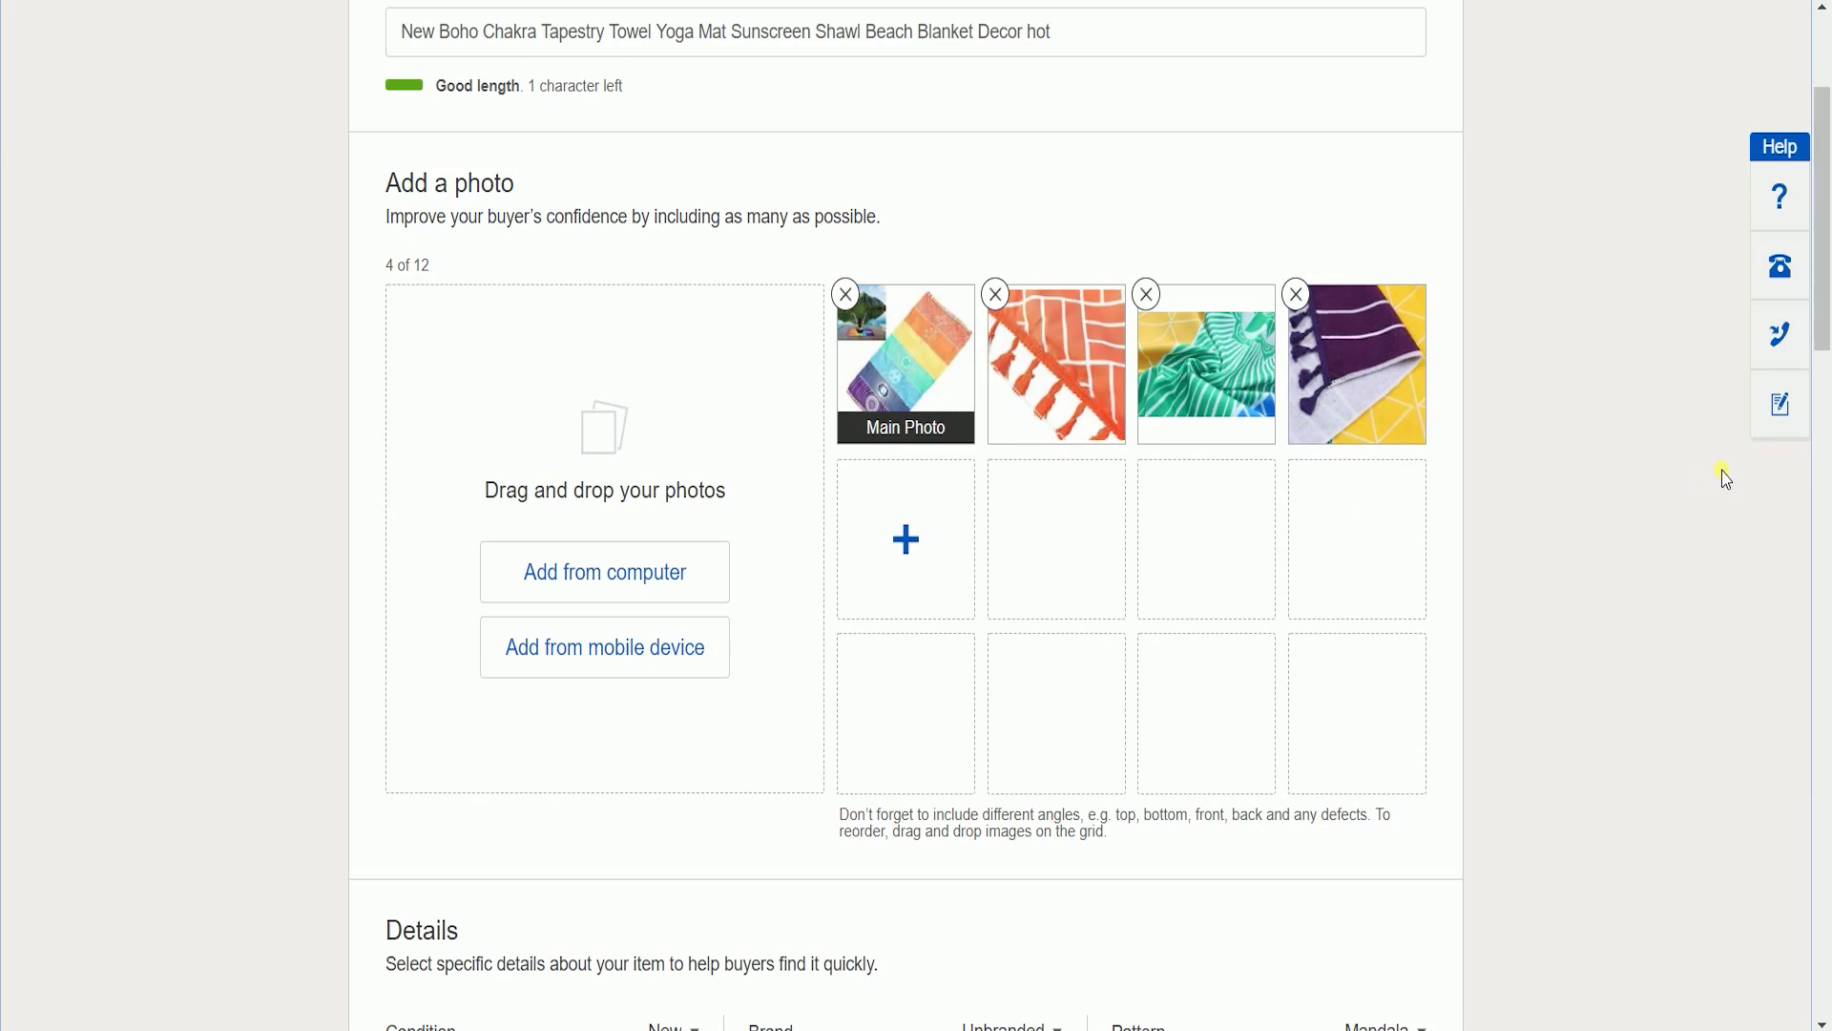
pyautogui.scroll(-4, 1706, 492)
pyautogui.scroll(-4, 1707, 492)
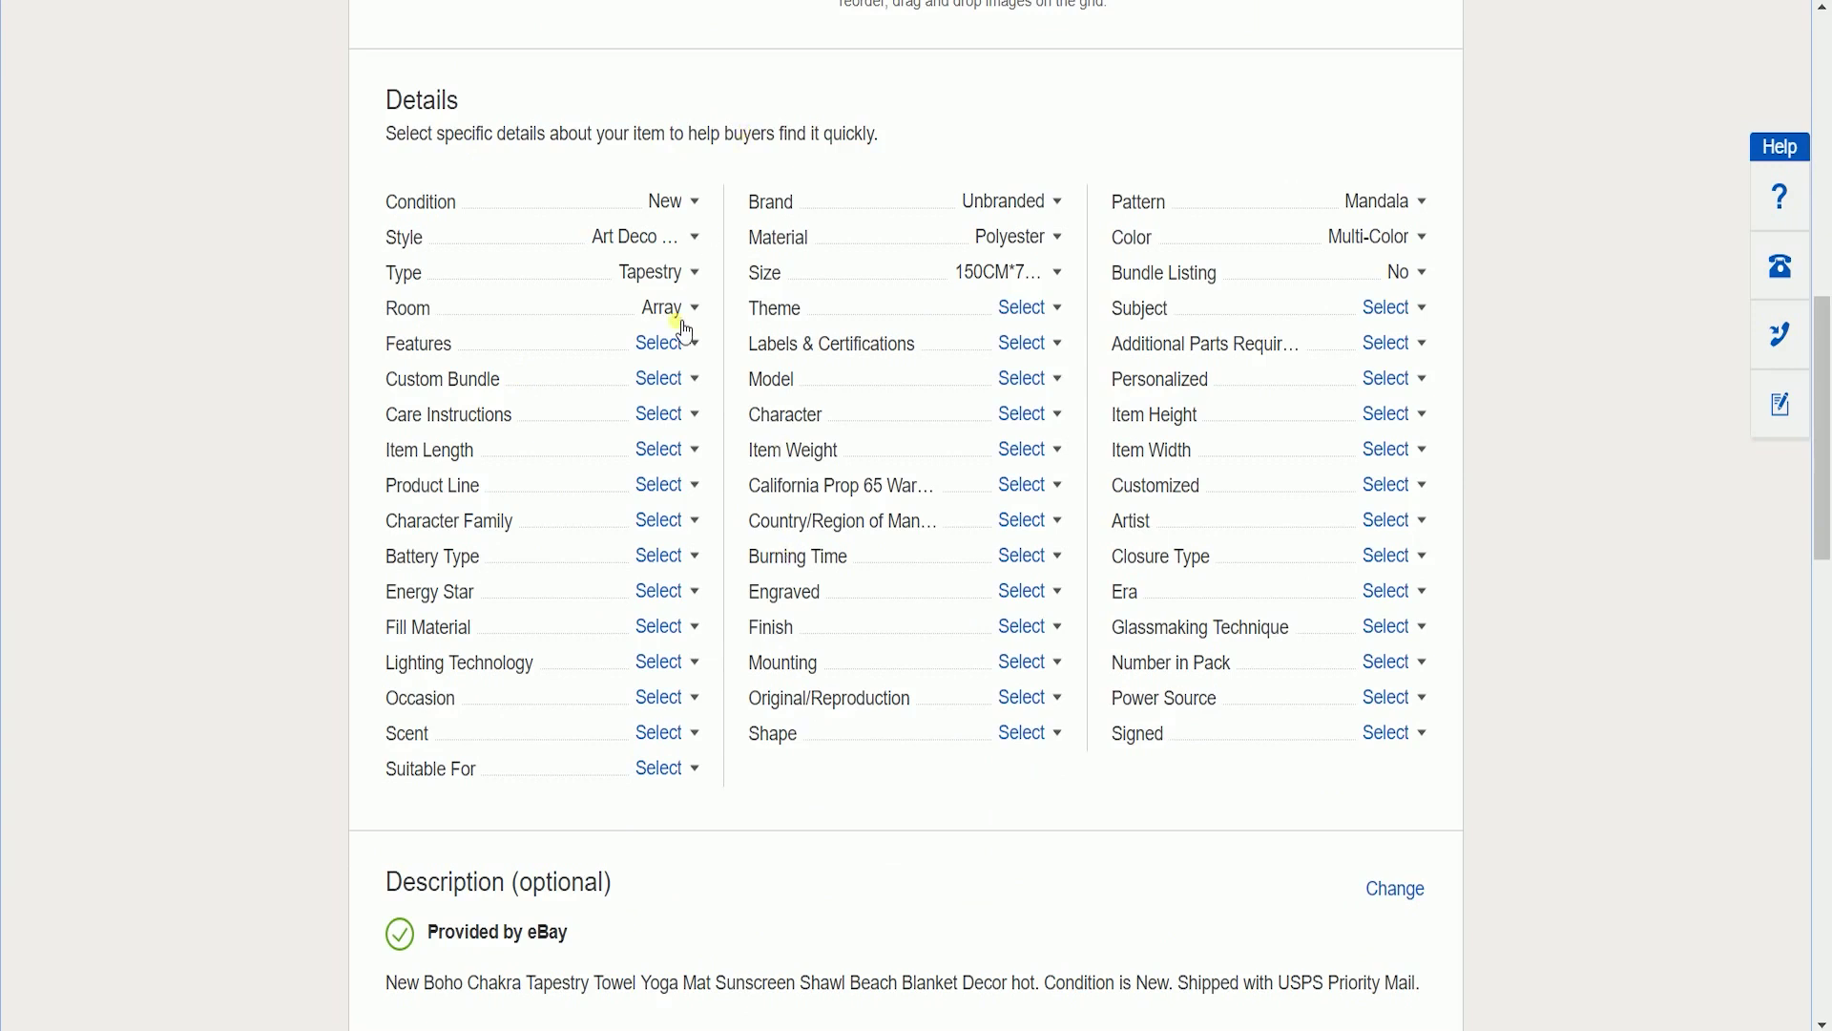
pyautogui.click(695, 346)
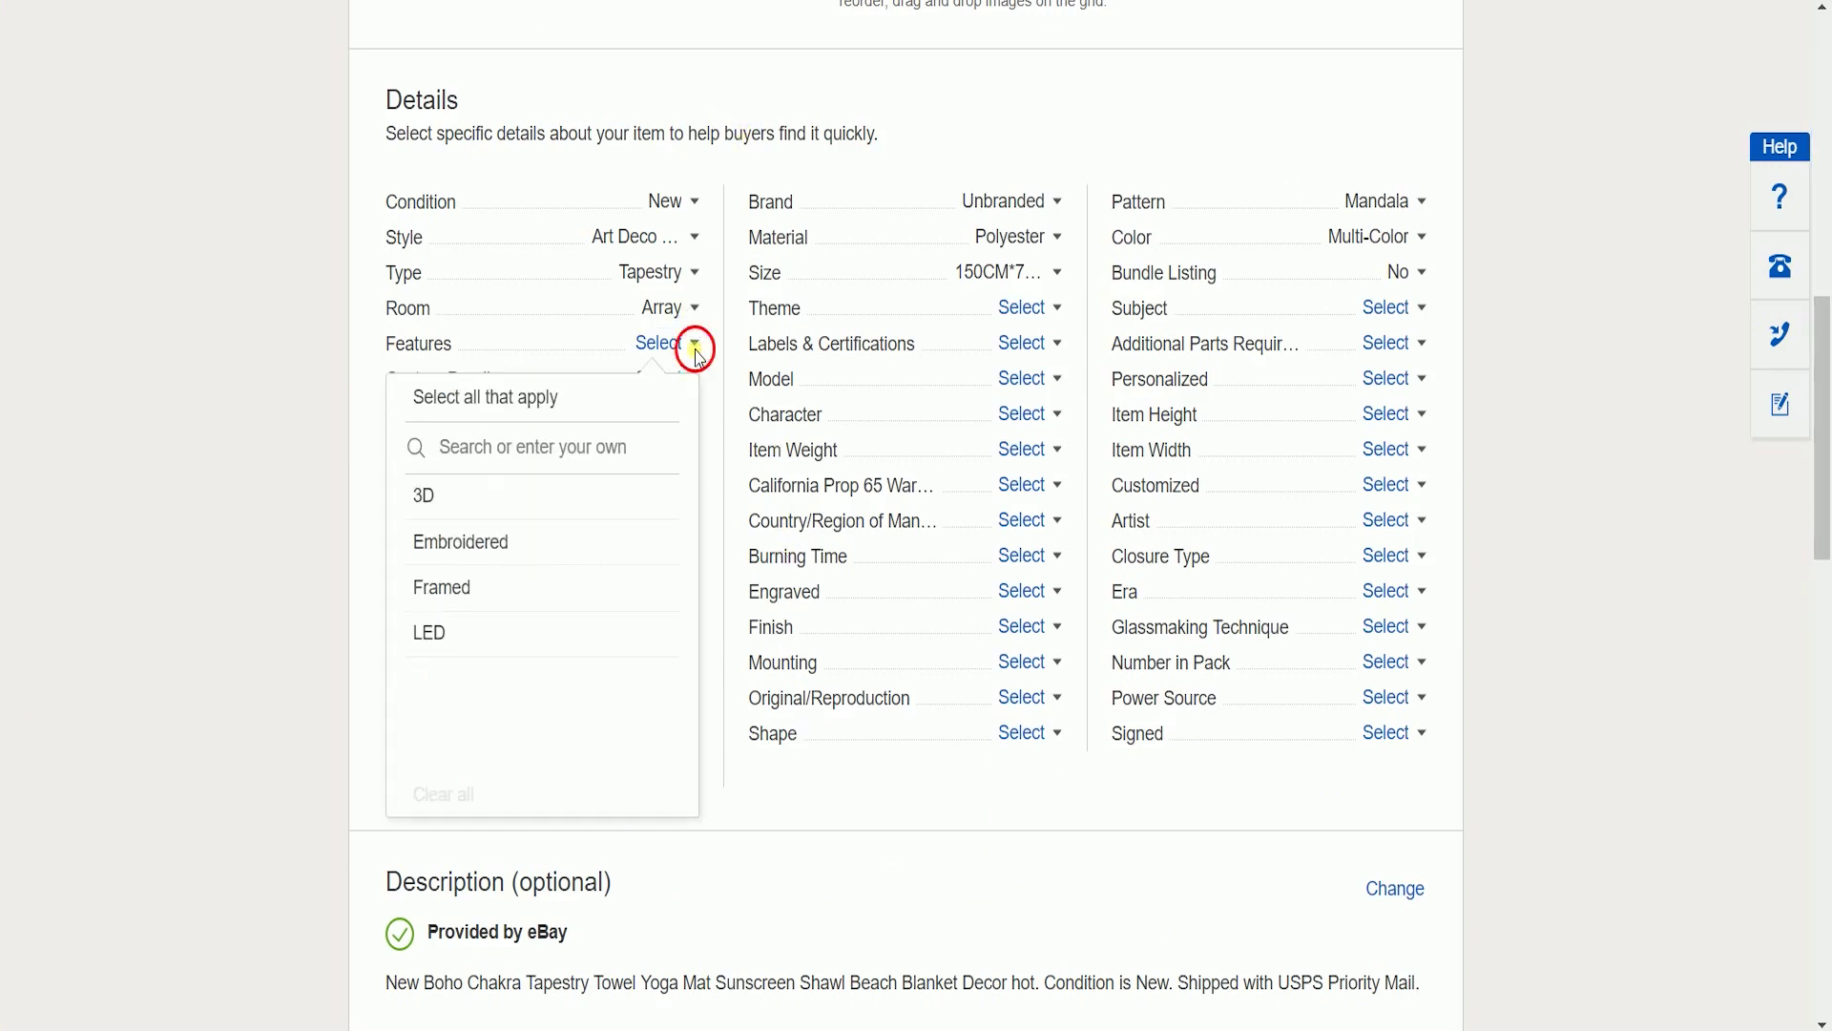
pyautogui.click(695, 346)
pyautogui.scroll(-7, 69, 397)
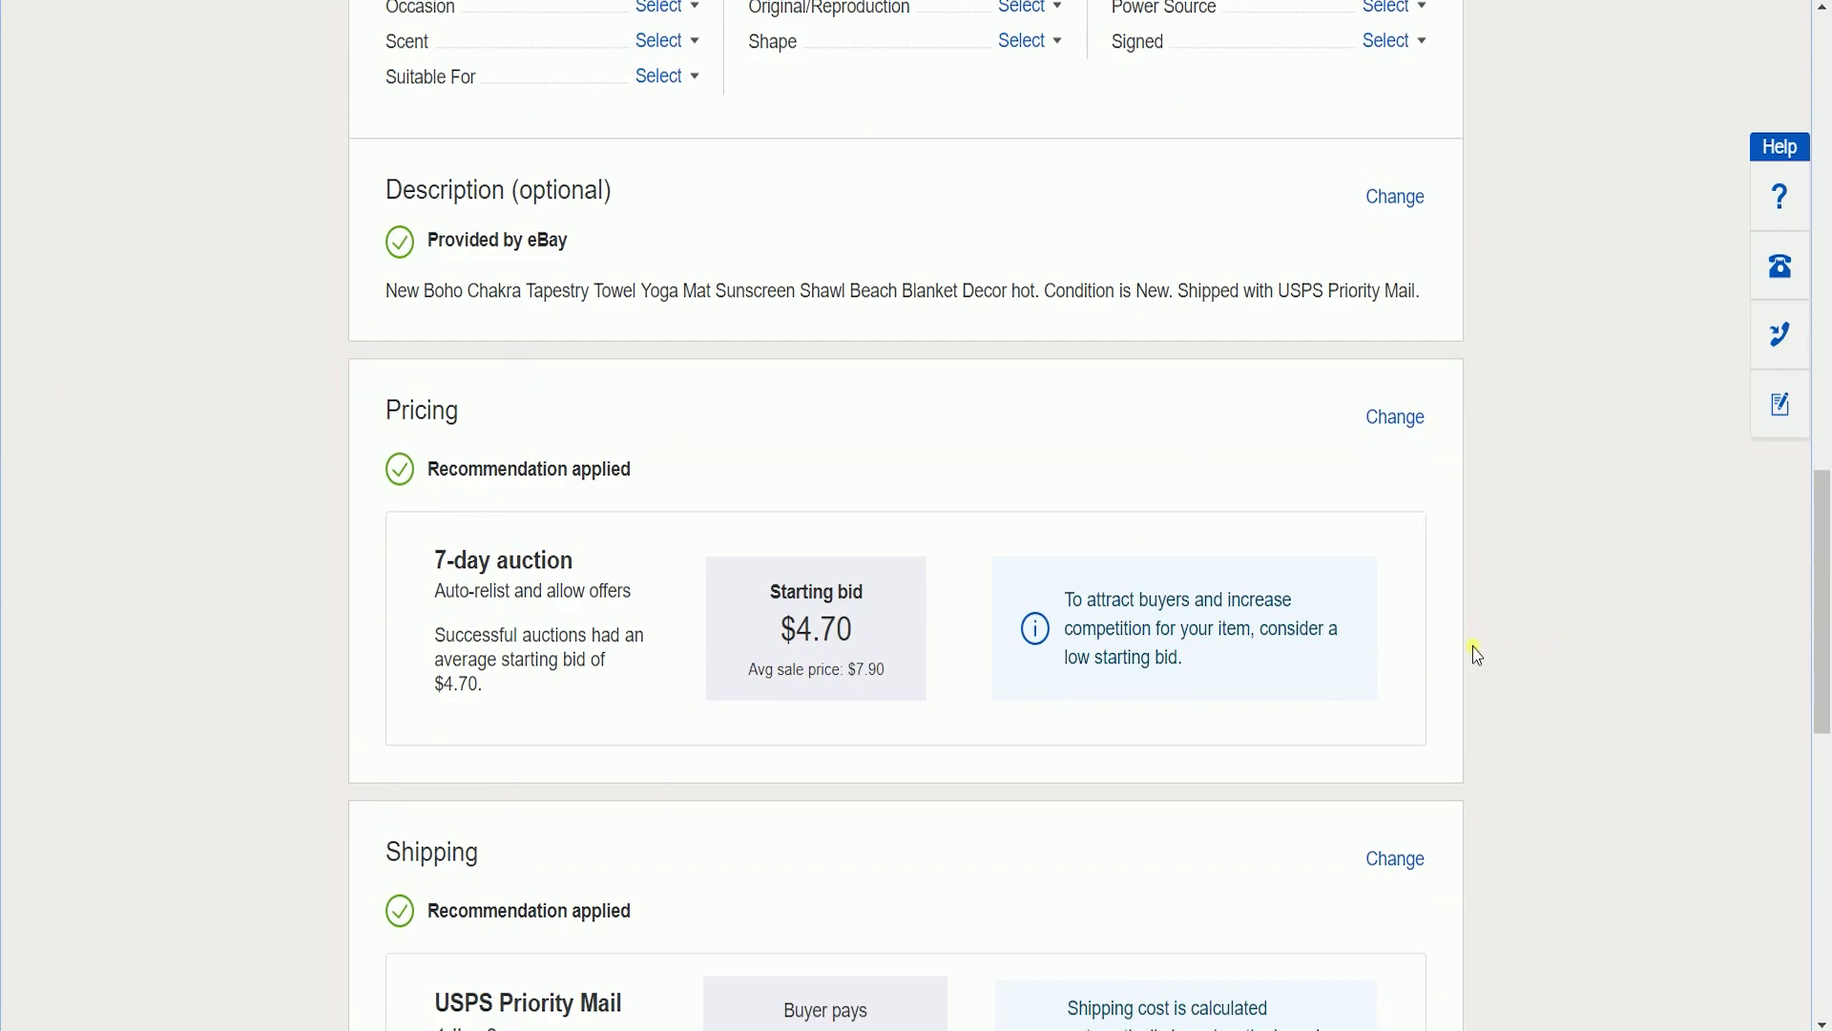
# Step: Set a $4.50 starting bid, turn on Easy Pricing, and add a $7.90 Buy It Now price
pyautogui.click(1396, 417)
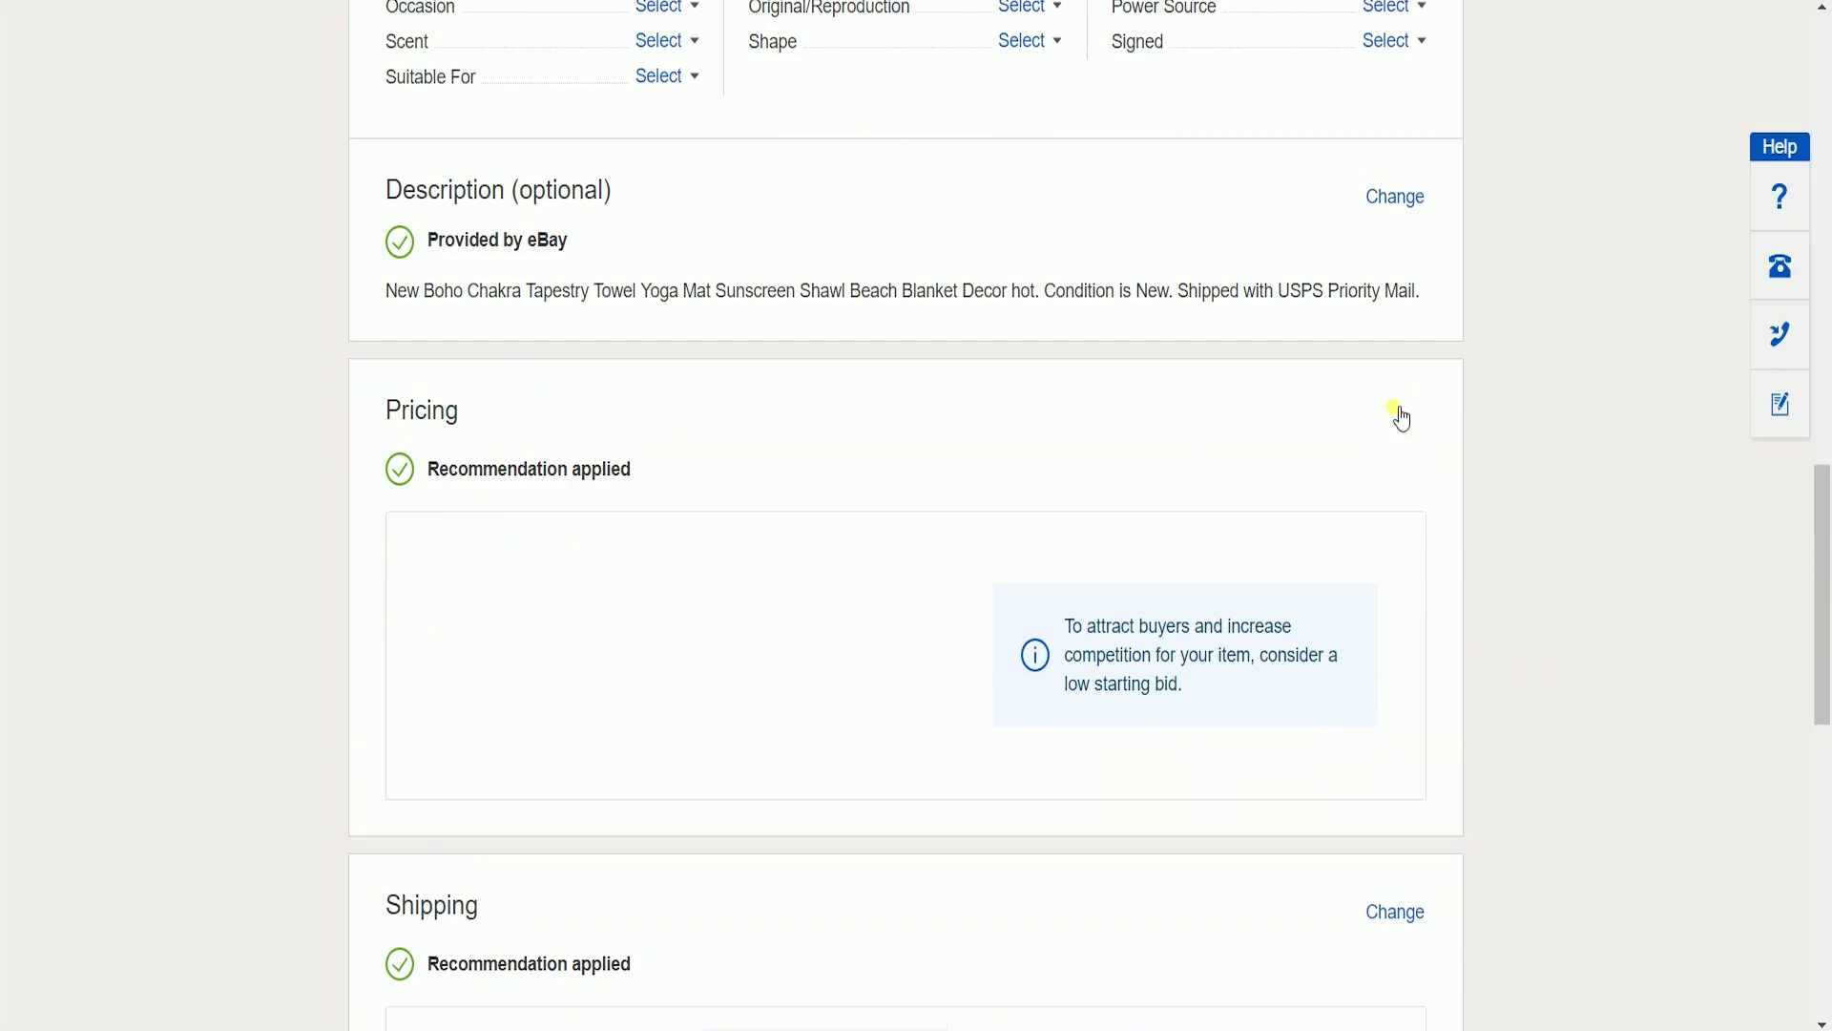
pyautogui.scroll(-3, 1380, 429)
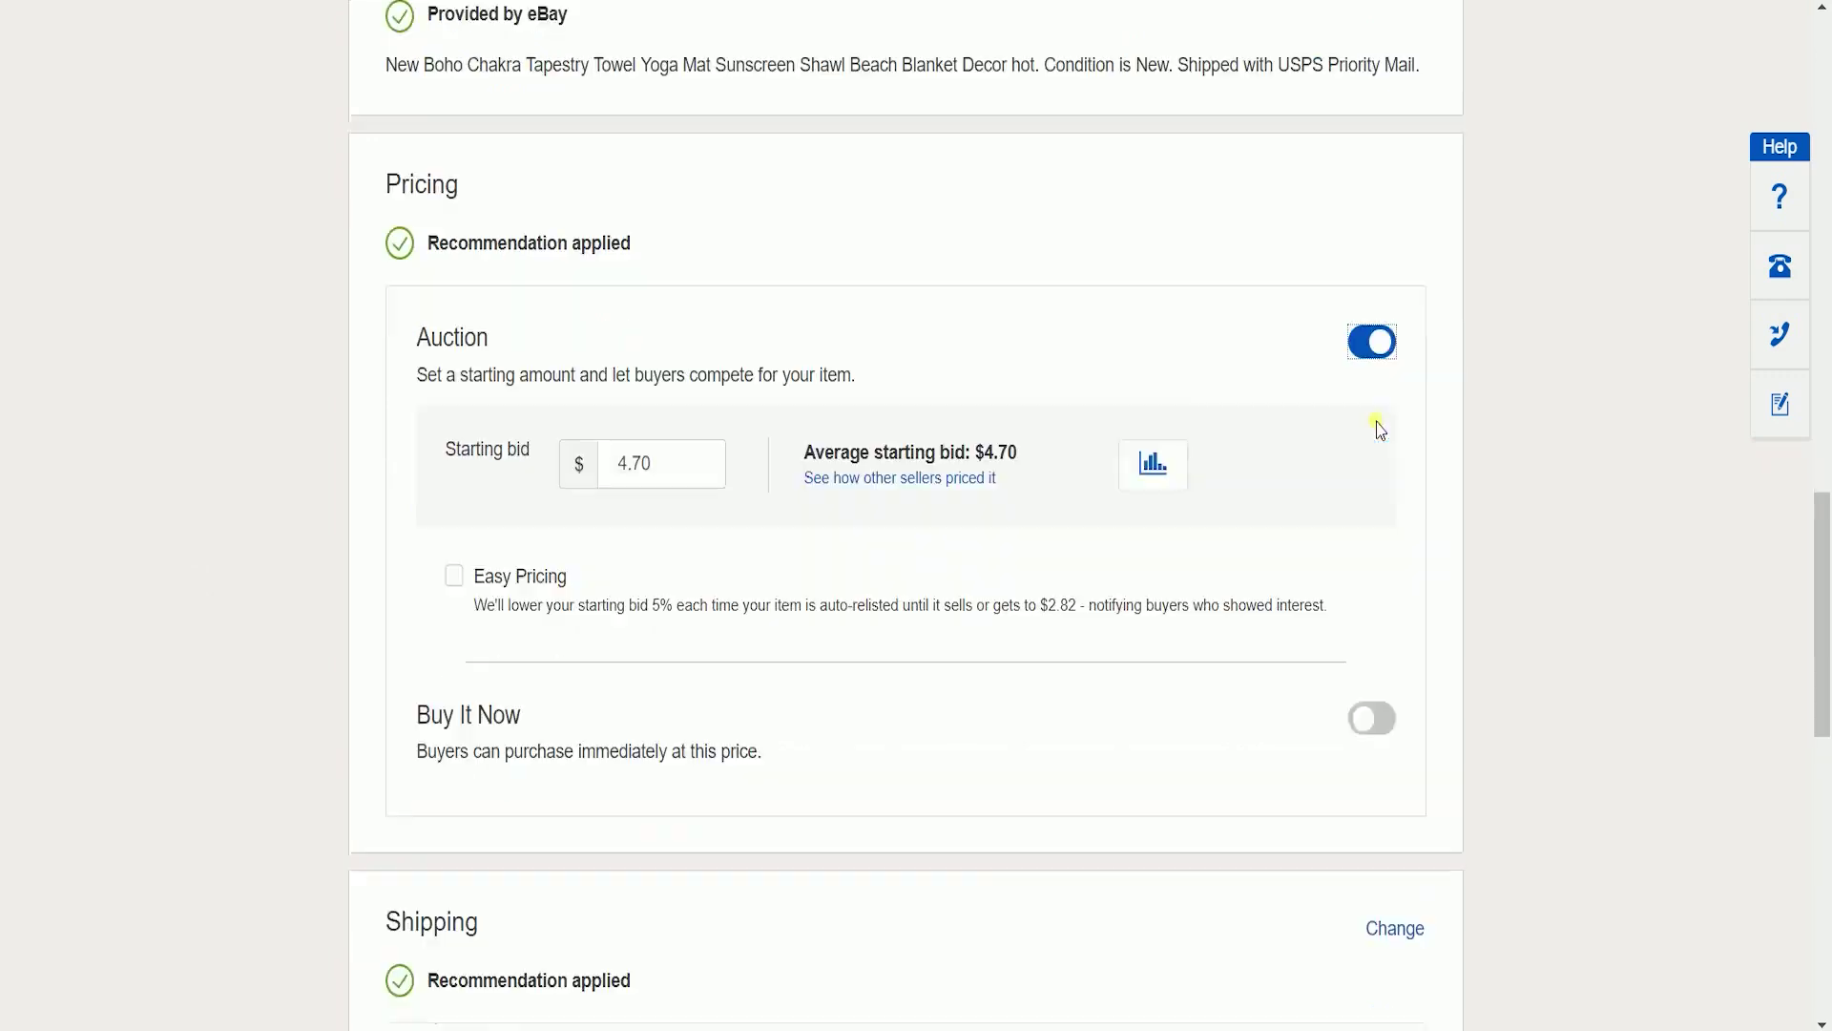
pyautogui.click(723, 415)
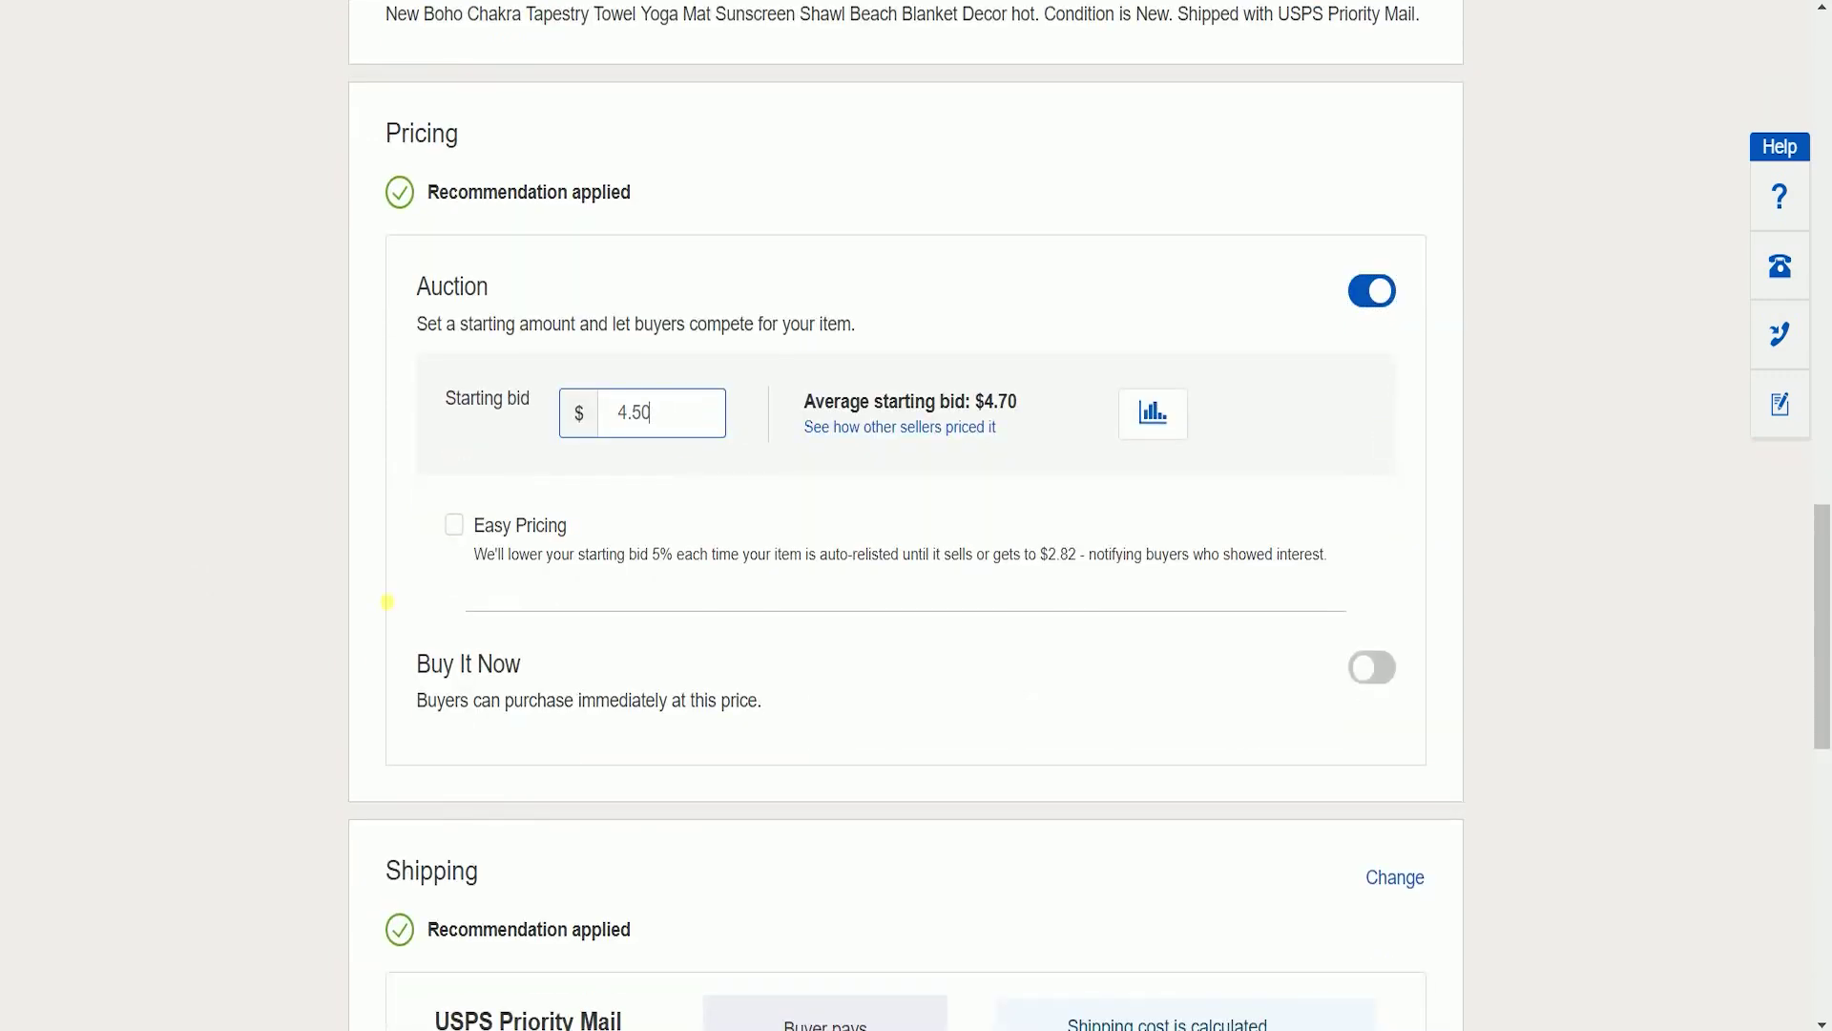
pyautogui.click(286, 602)
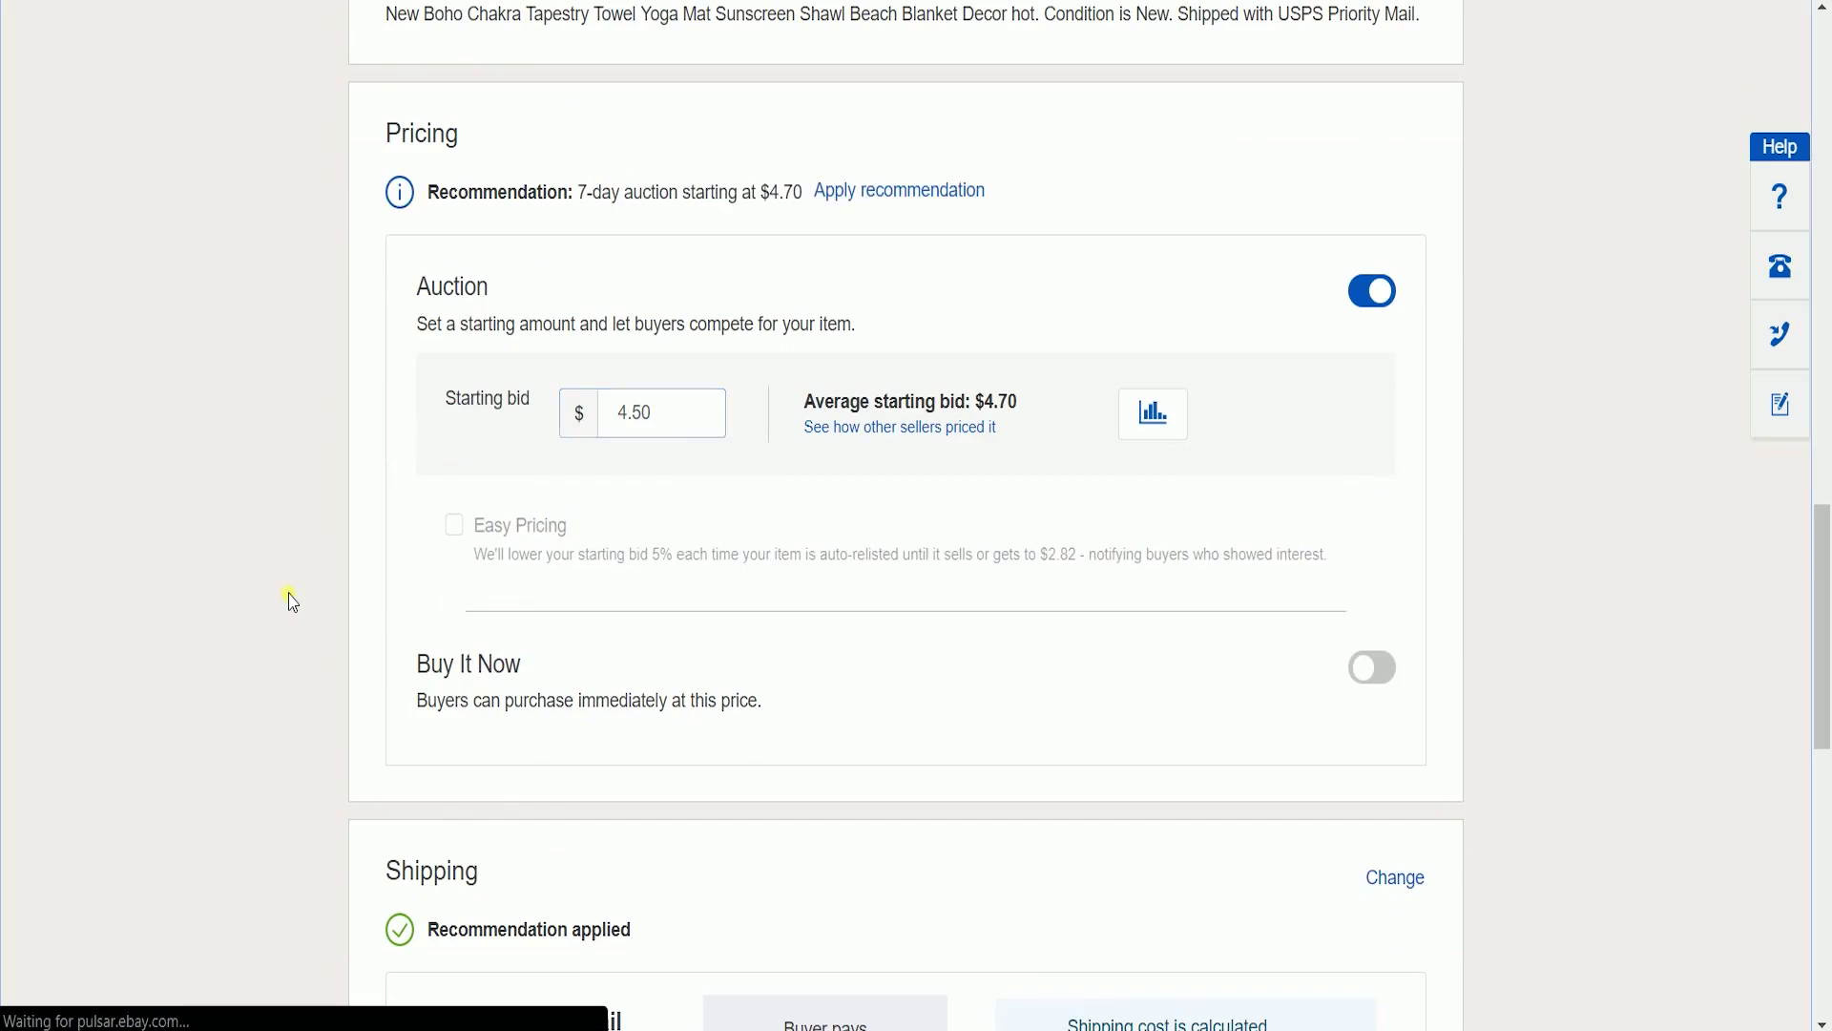
pyautogui.click(454, 527)
pyautogui.click(1374, 669)
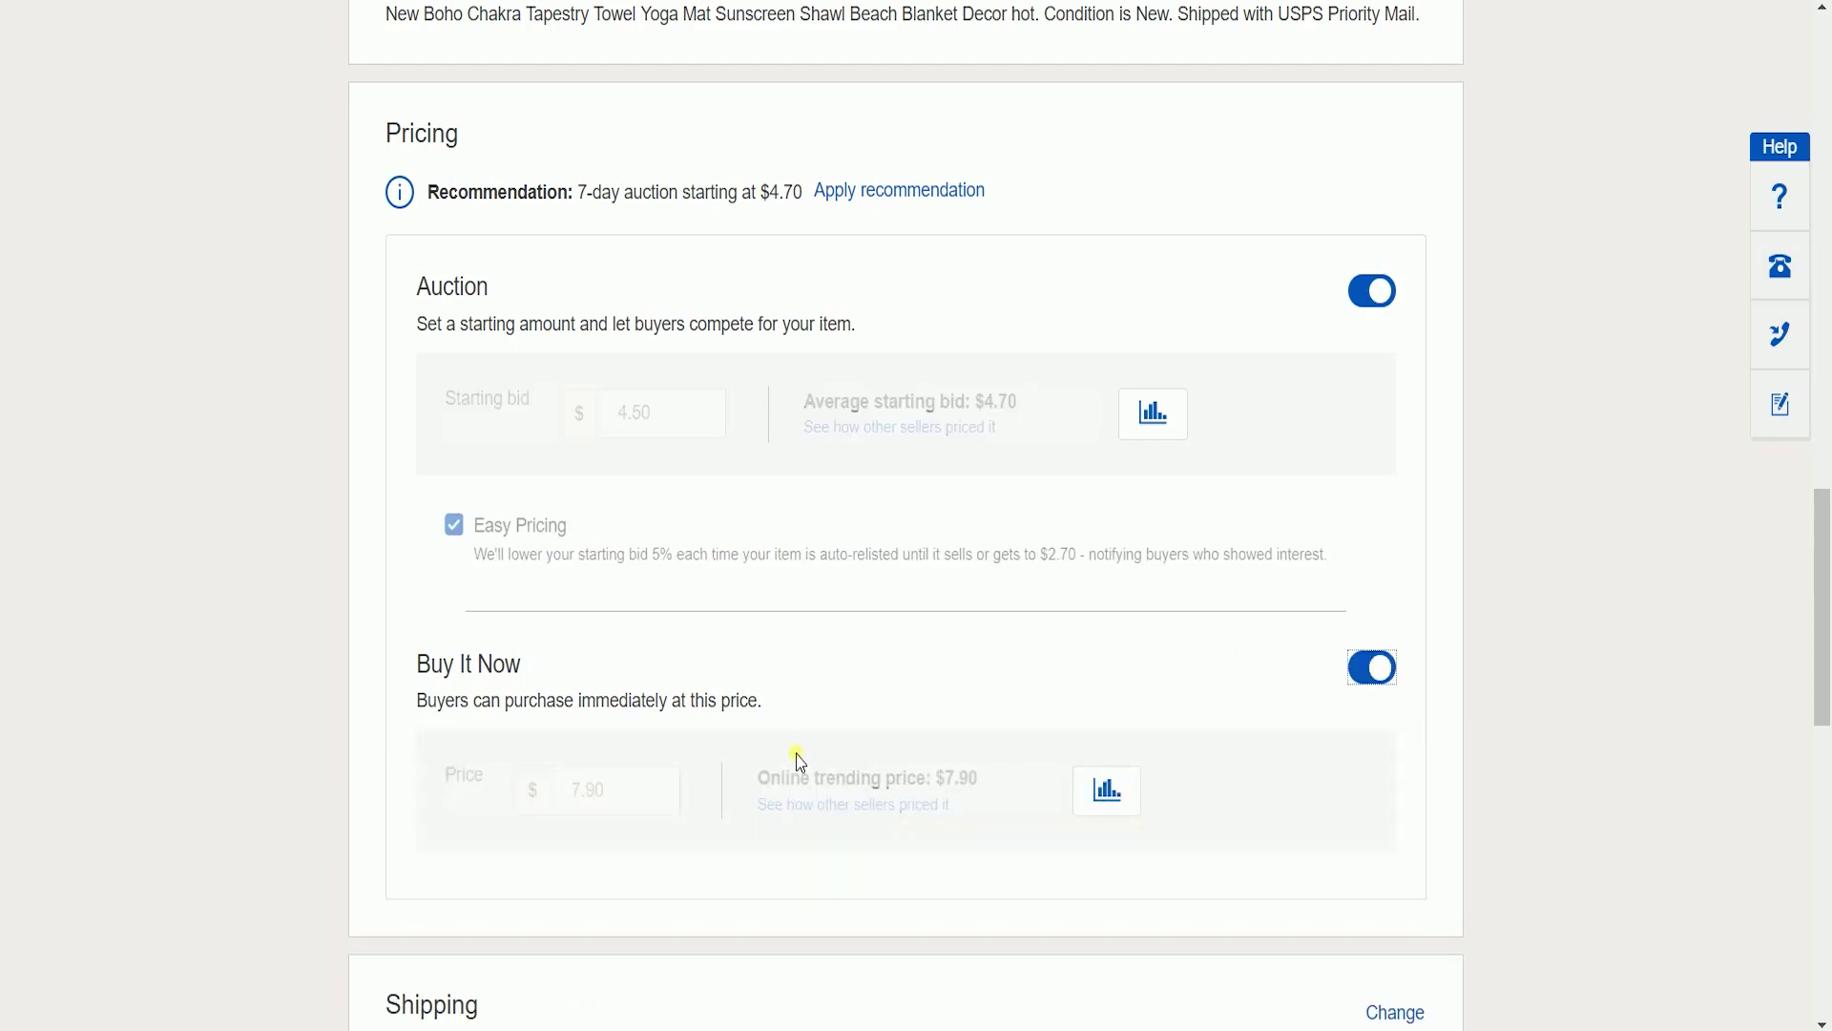
pyautogui.scroll(-3, 1317, 754)
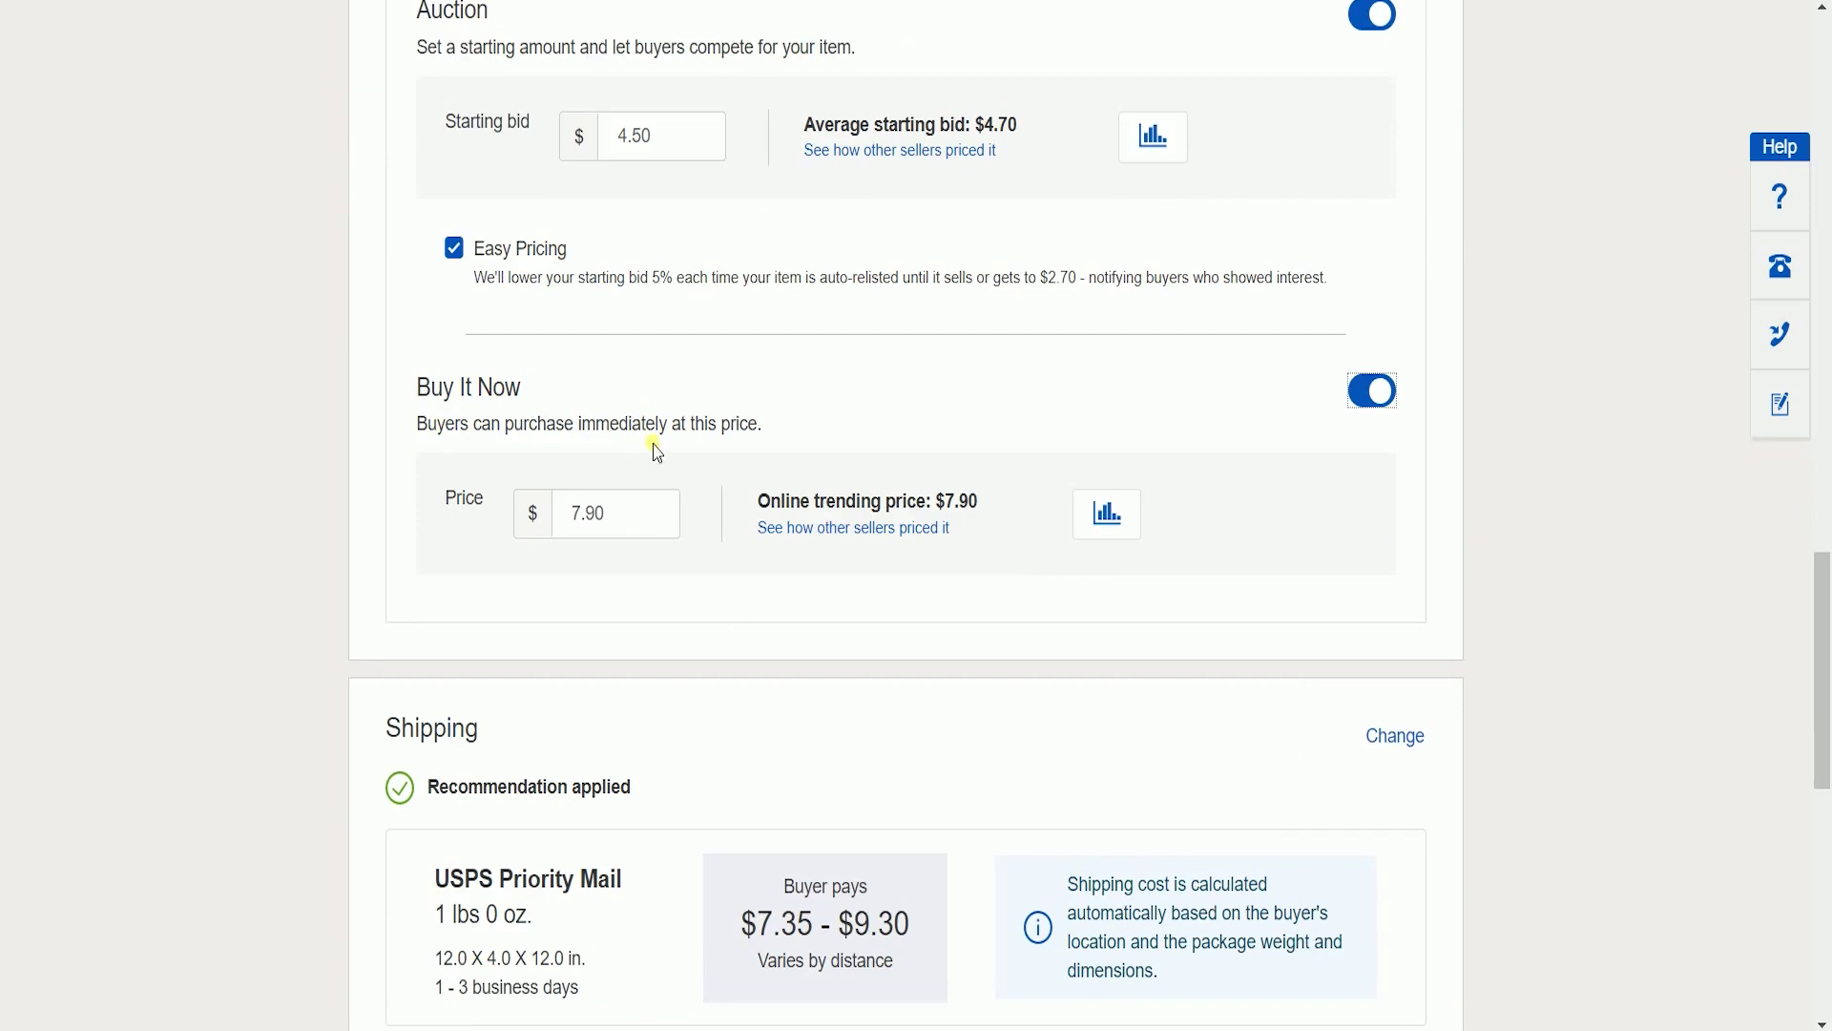
pyautogui.scroll(-4, 656, 451)
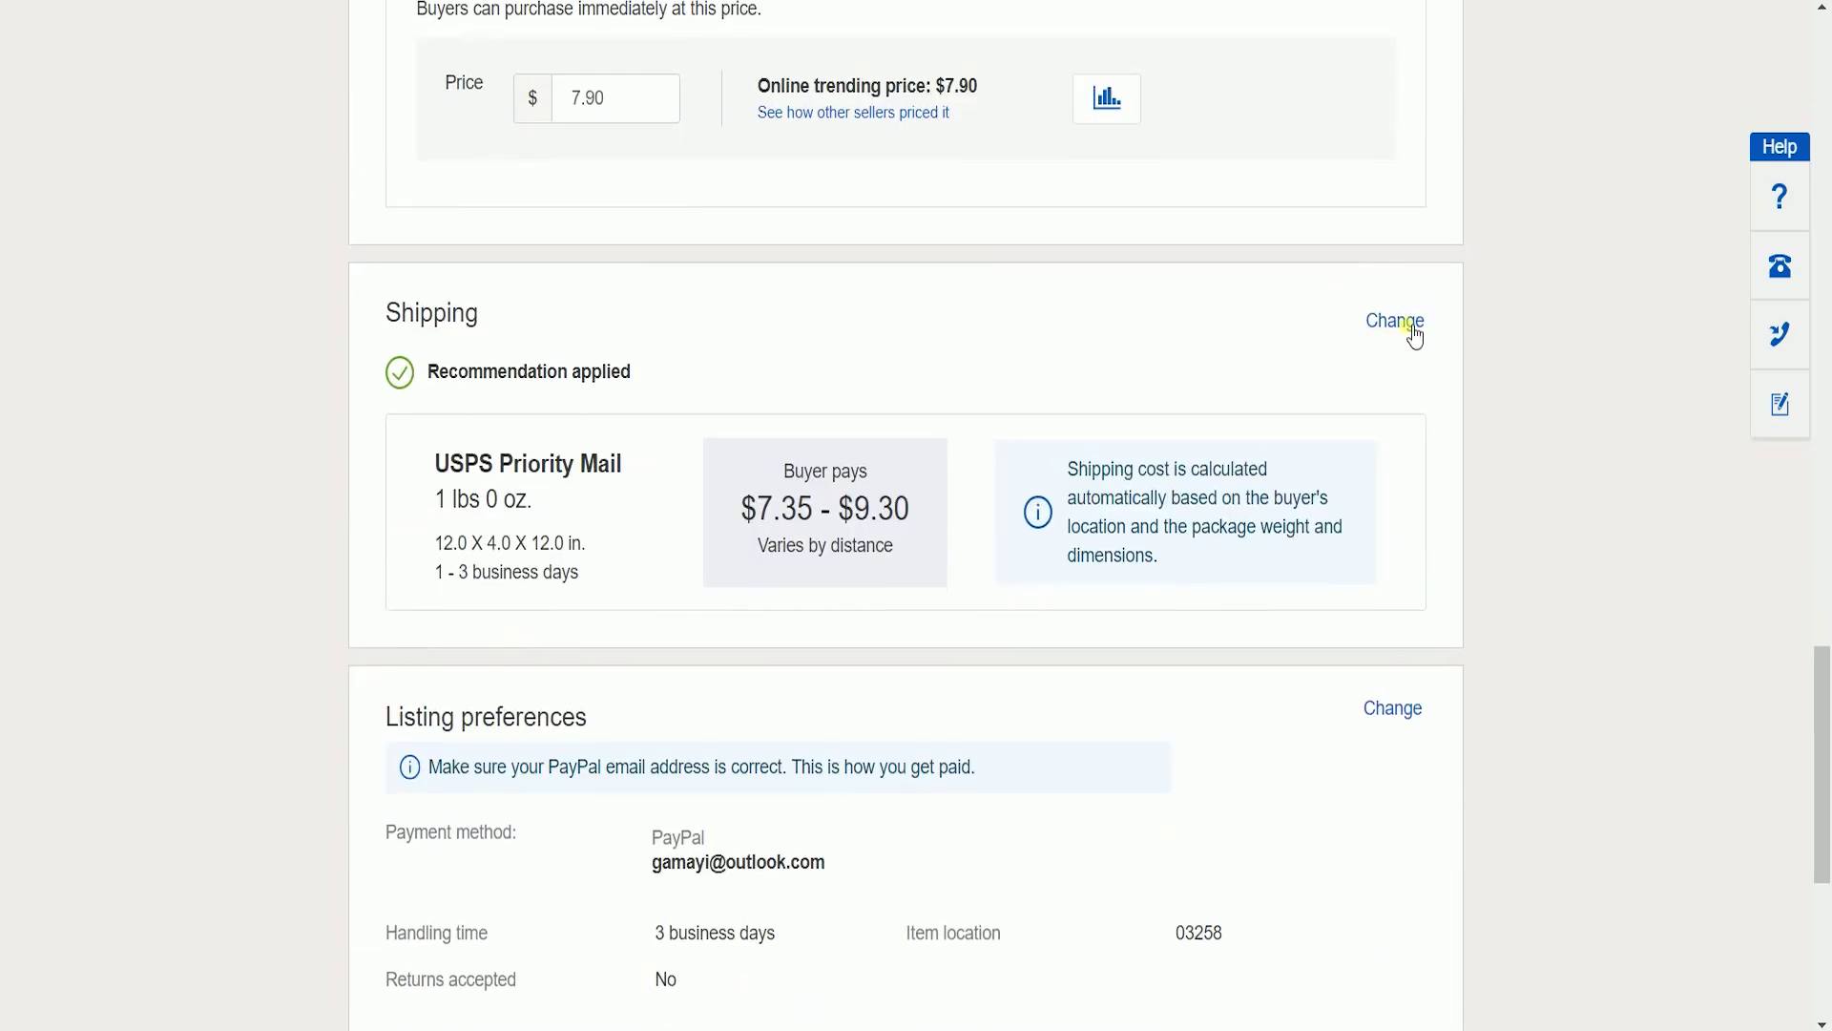
# Step: Review the shipping service options and keep USPS Priority Mail unchanged
pyautogui.click(1408, 324)
pyautogui.scroll(-3, 1536, 372)
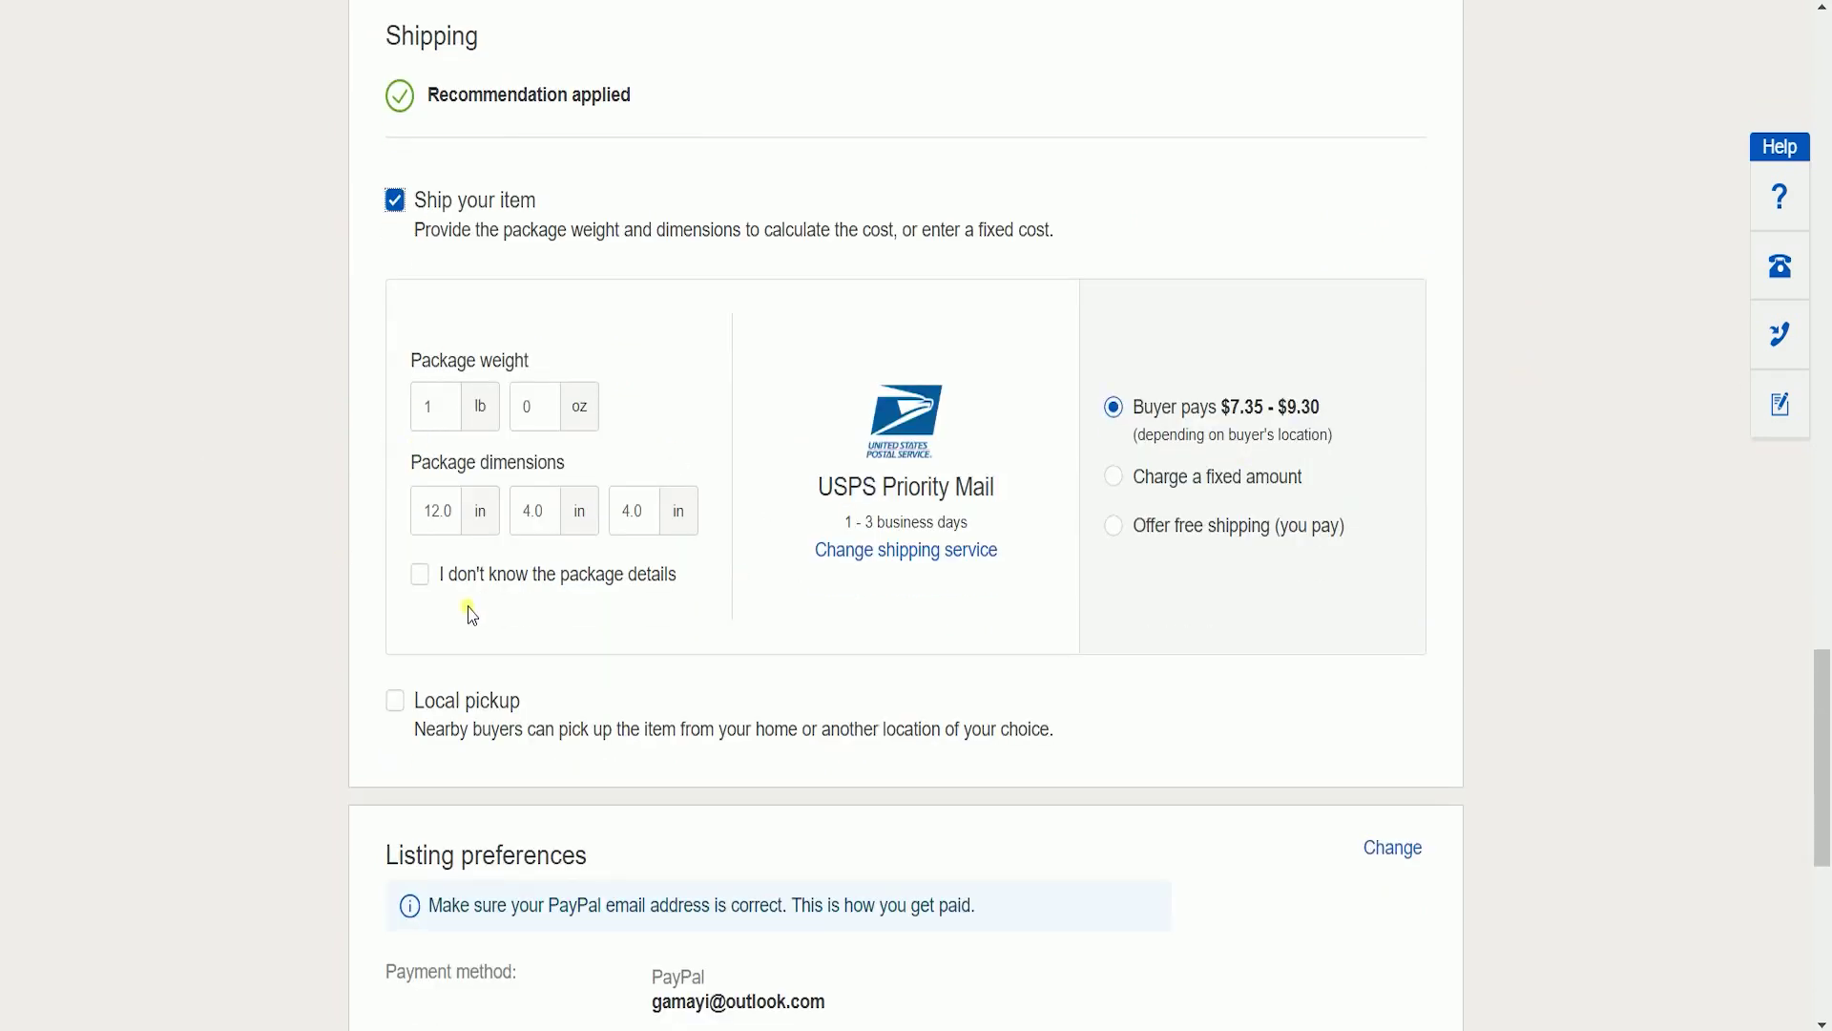
pyautogui.press('Tab')
pyautogui.click(907, 551)
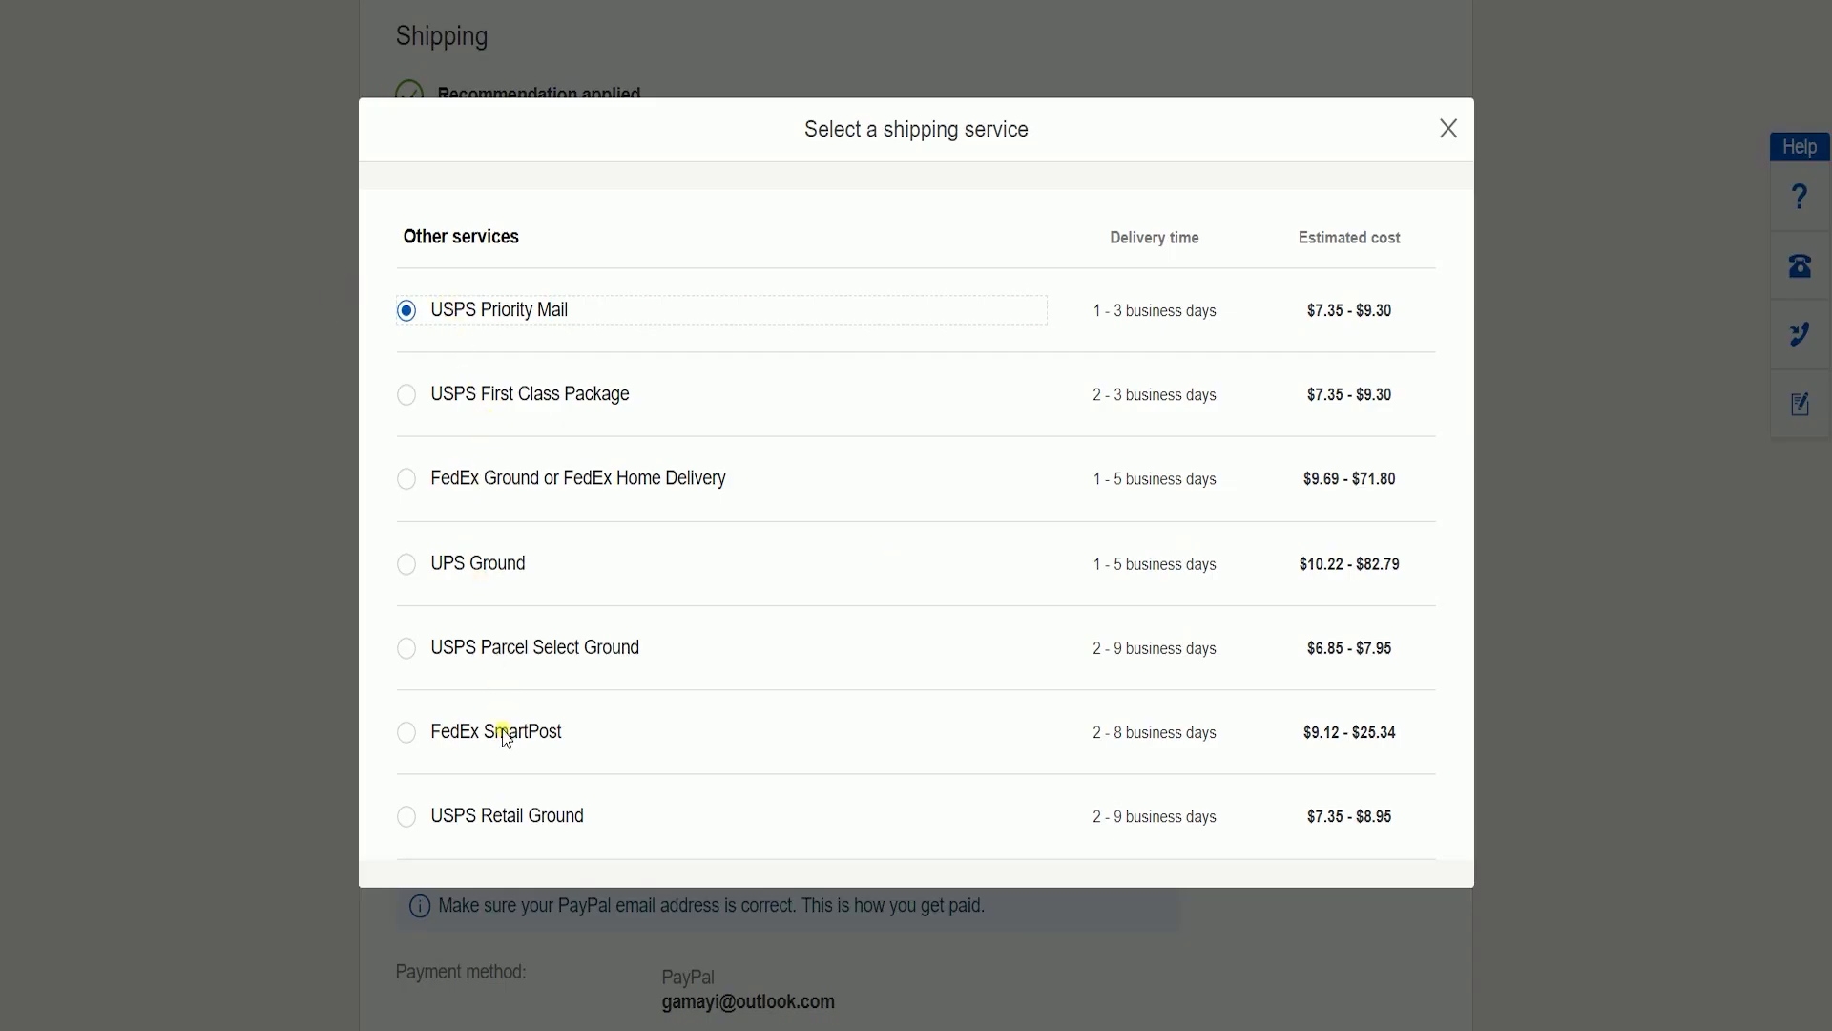
pyautogui.click(1453, 128)
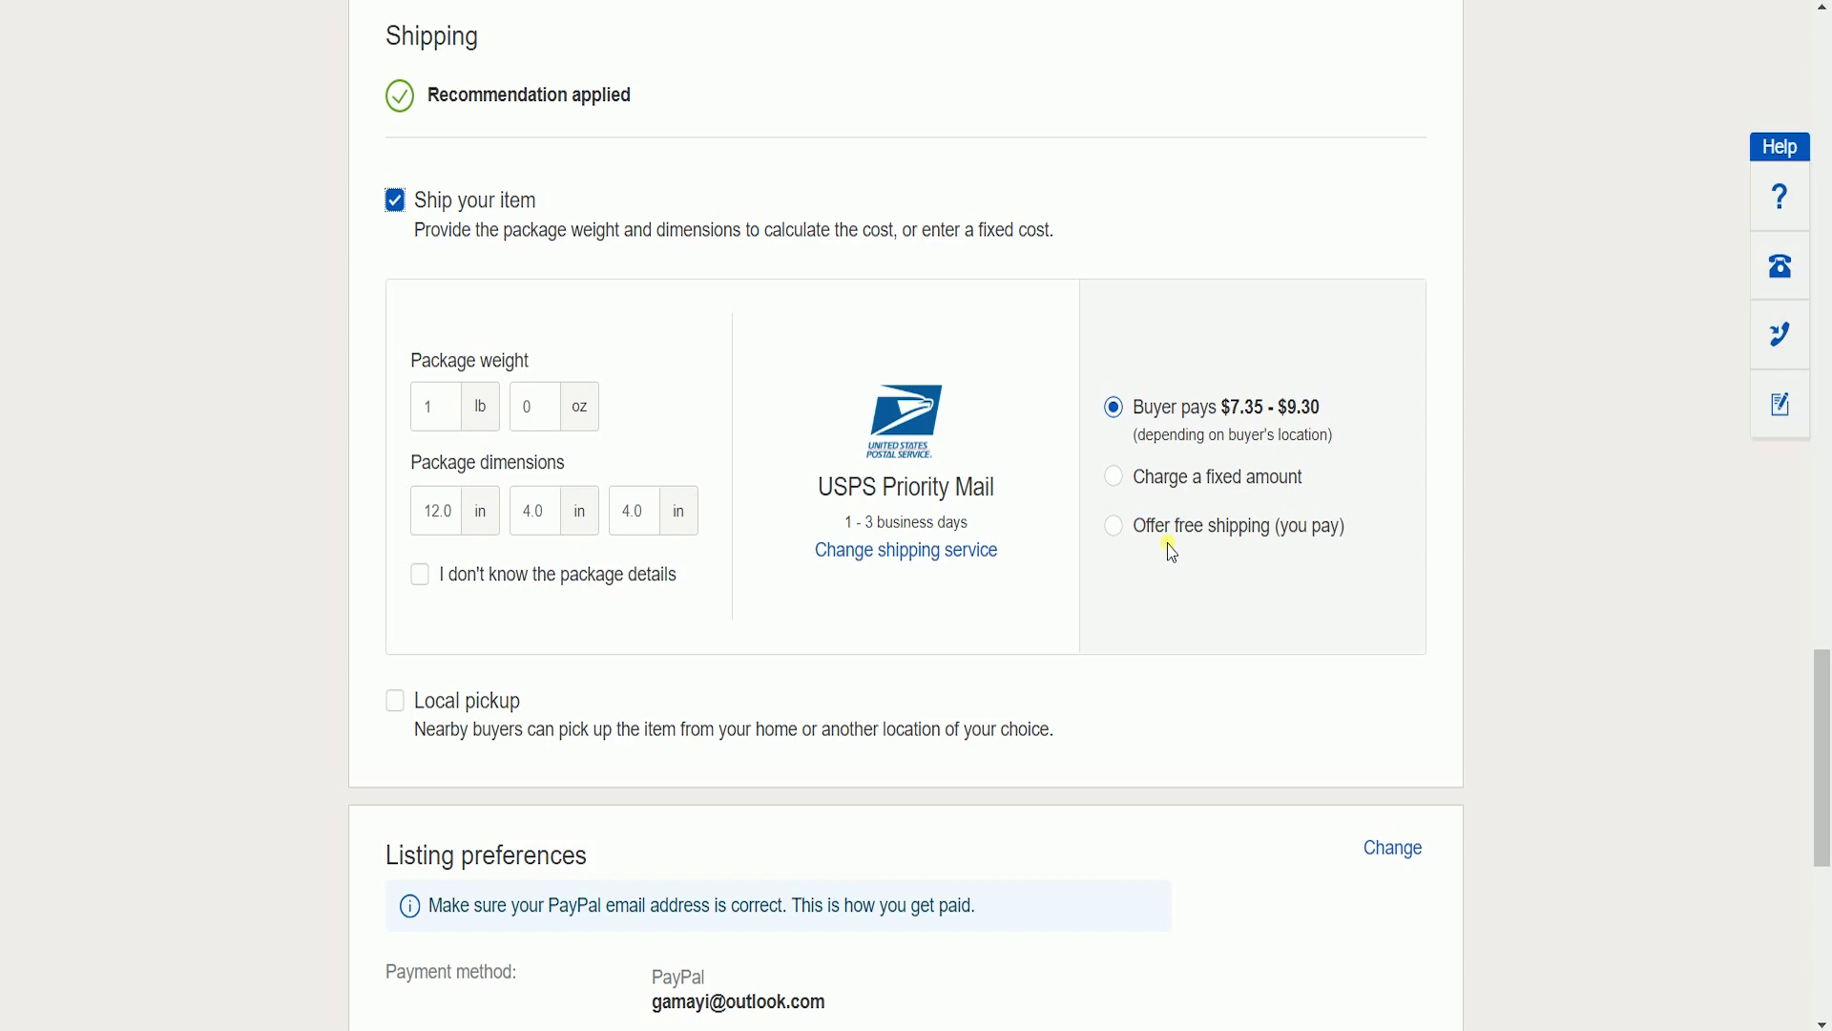
pyautogui.scroll(2, 459, 847)
pyautogui.click(459, 841)
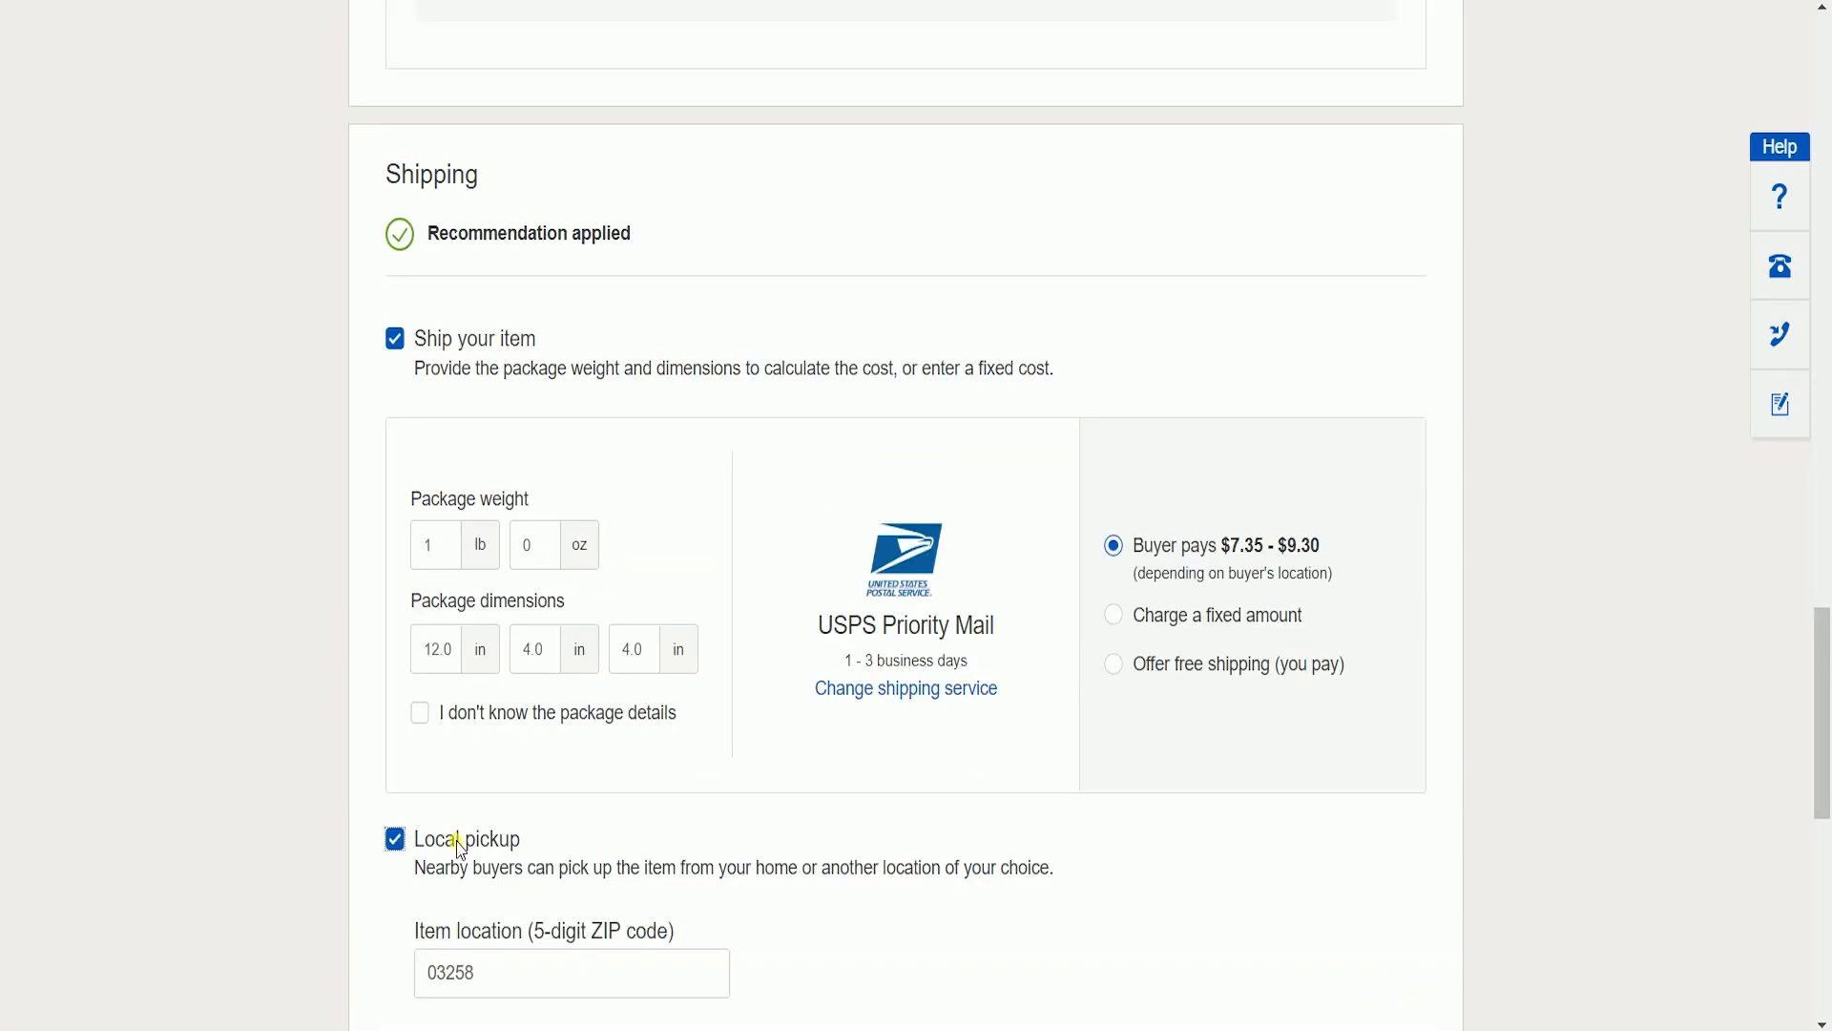
pyautogui.scroll(-5, 459, 846)
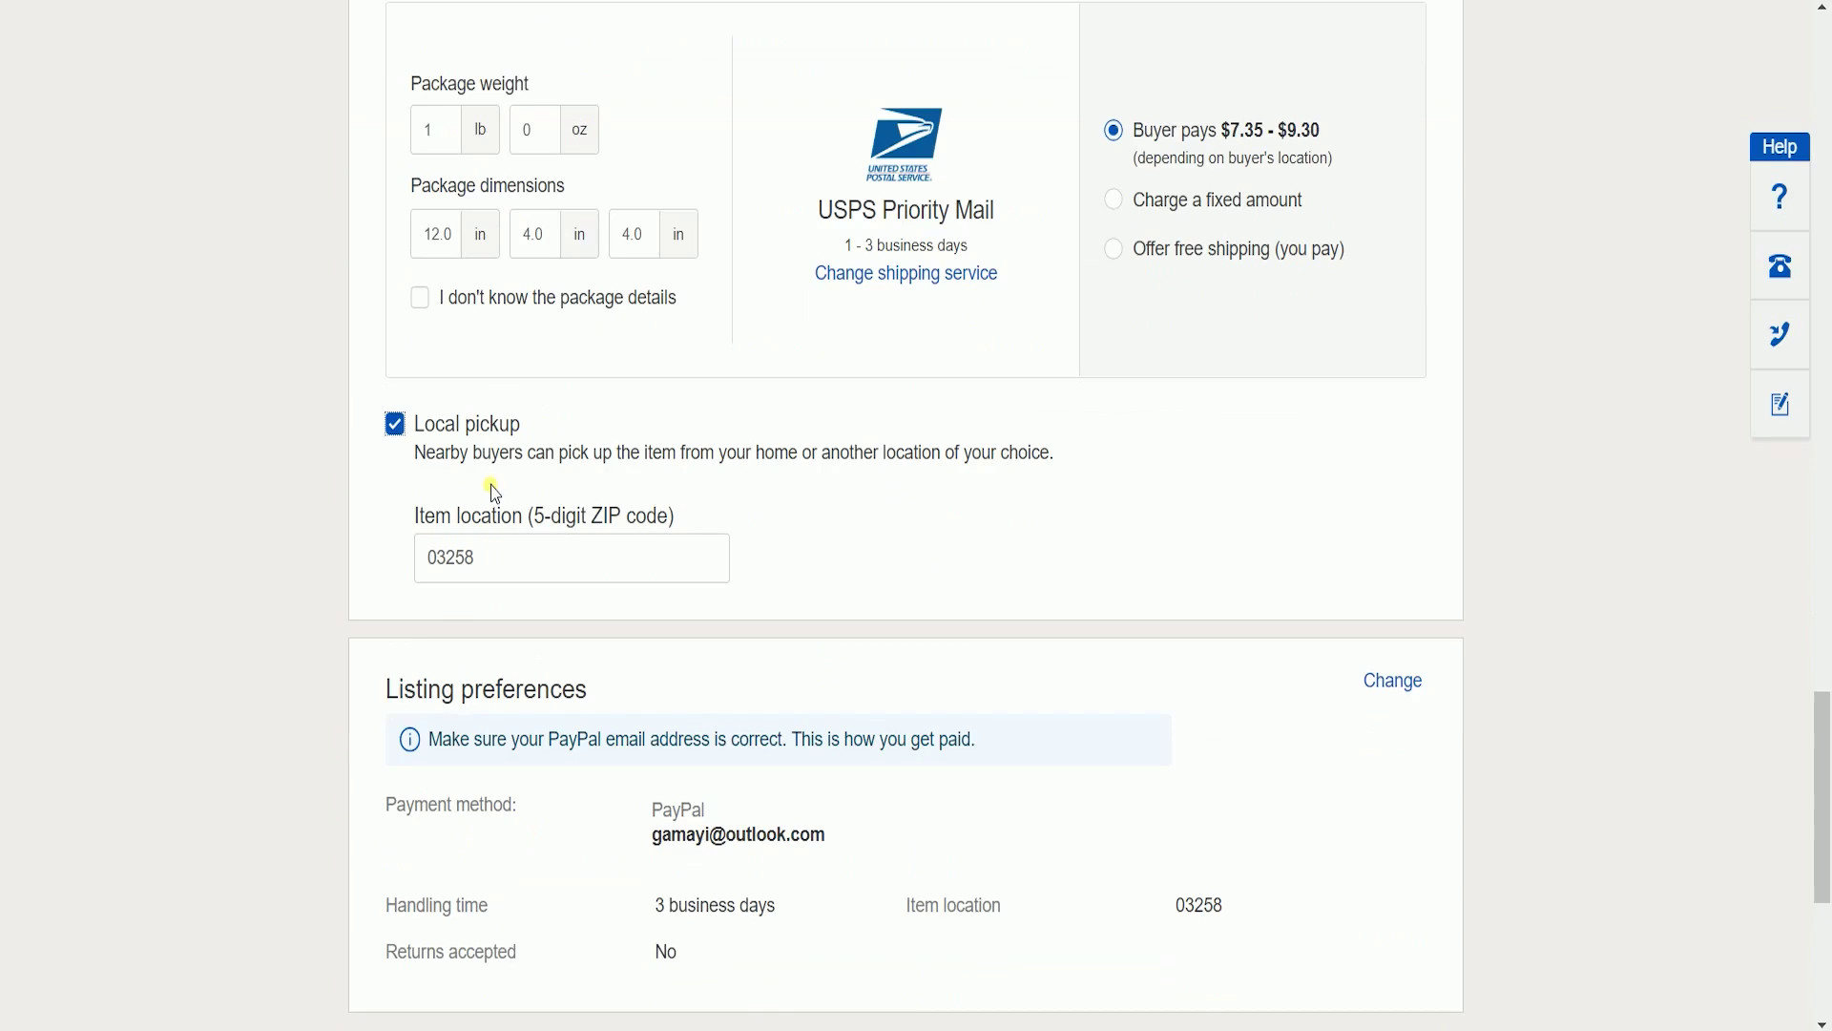
pyautogui.click(394, 423)
pyautogui.scroll(-3, 1654, 595)
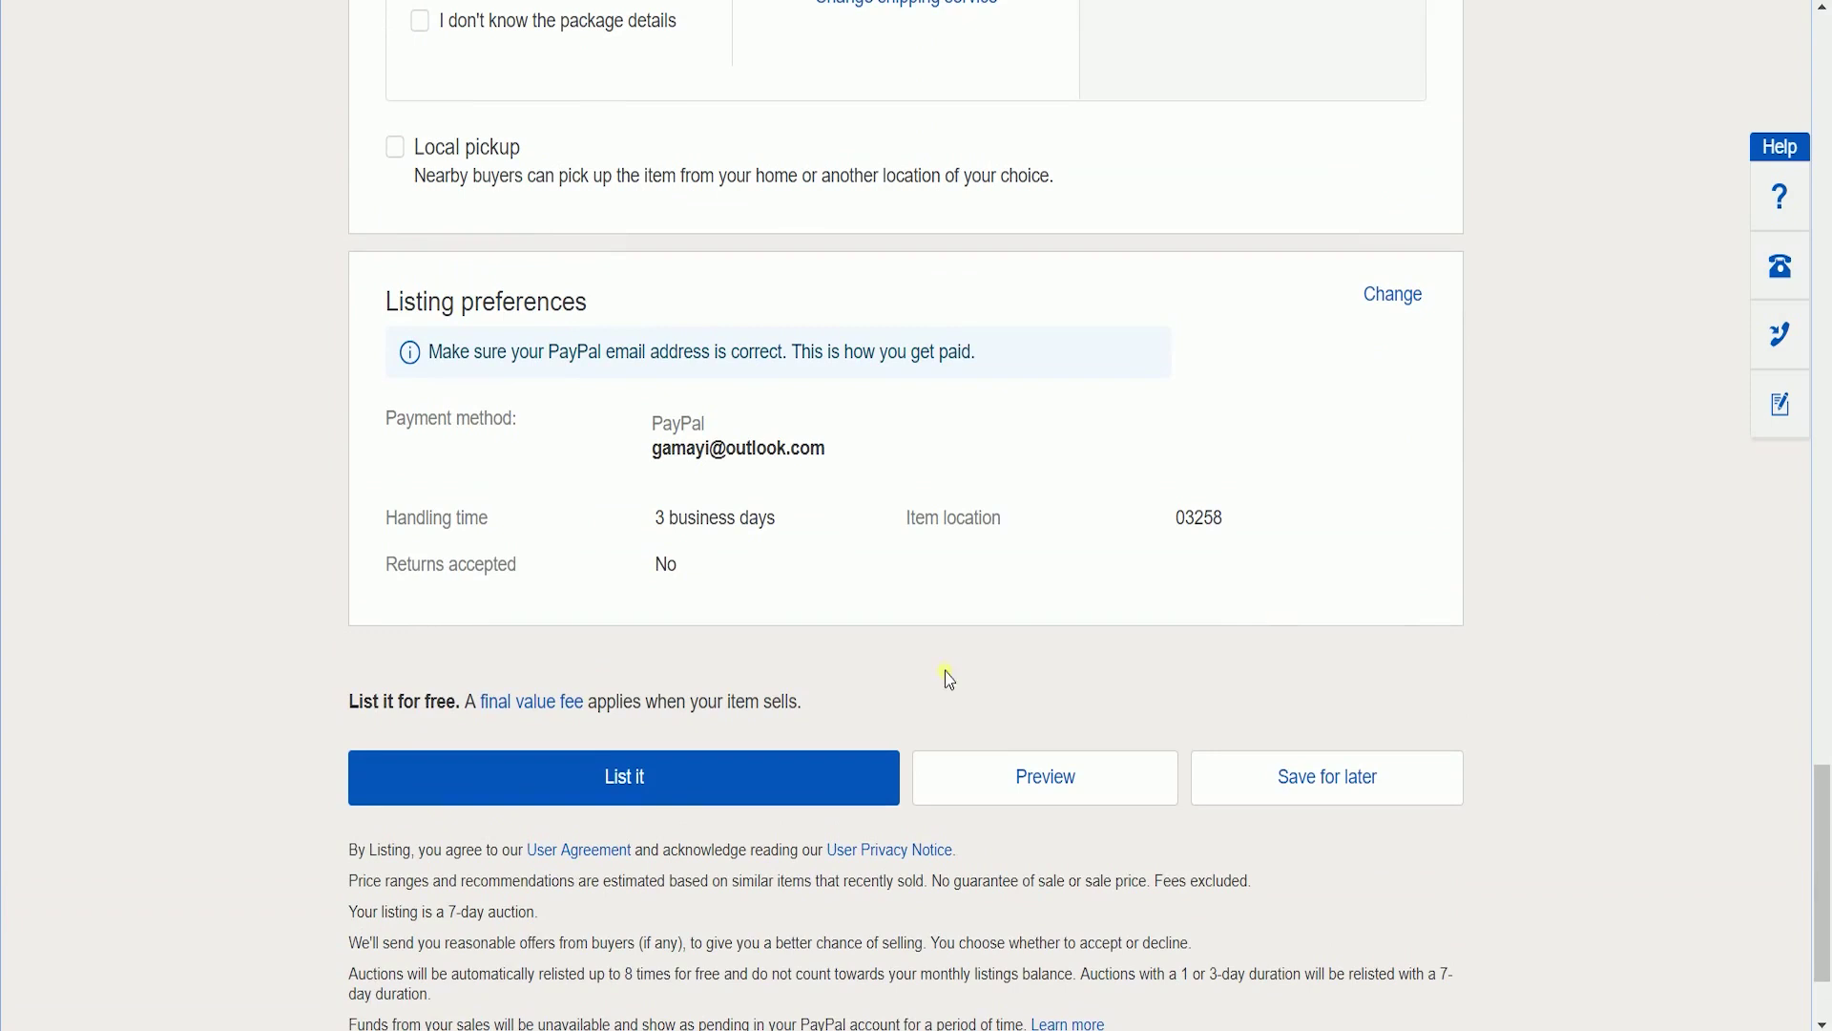
pyautogui.click(1410, 303)
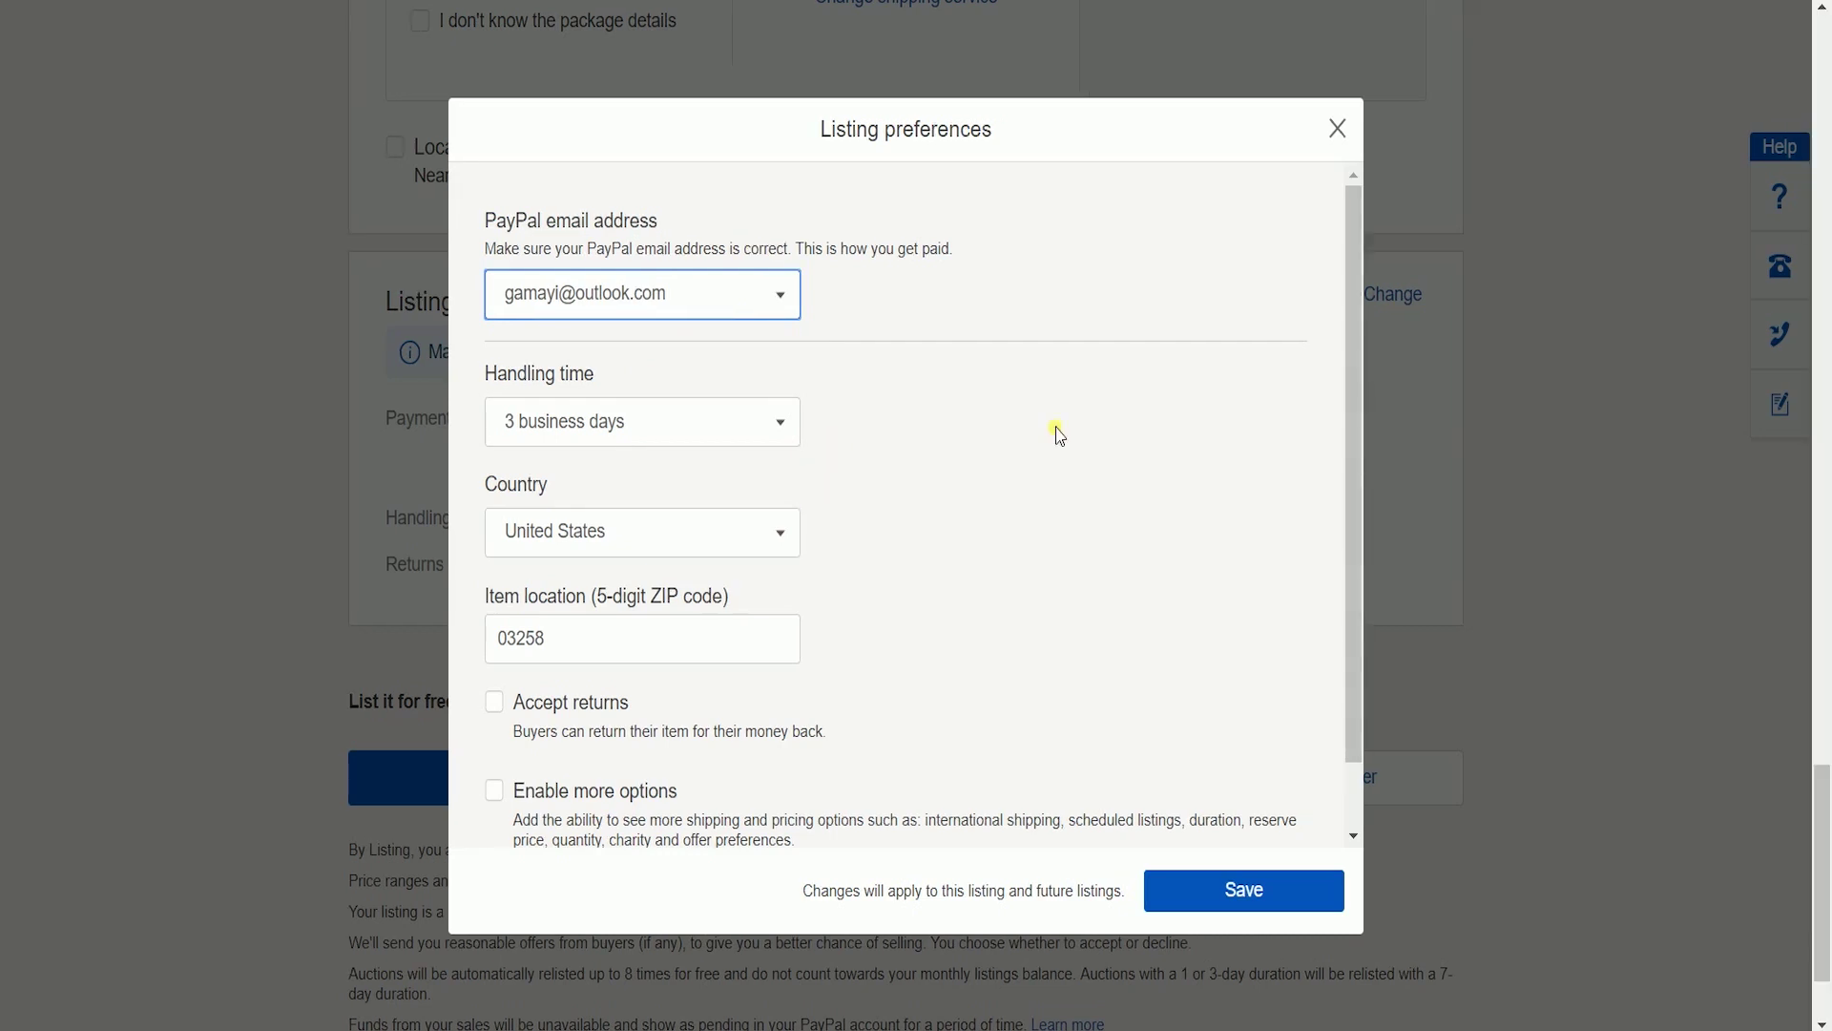
pyautogui.scroll(-2, 1054, 451)
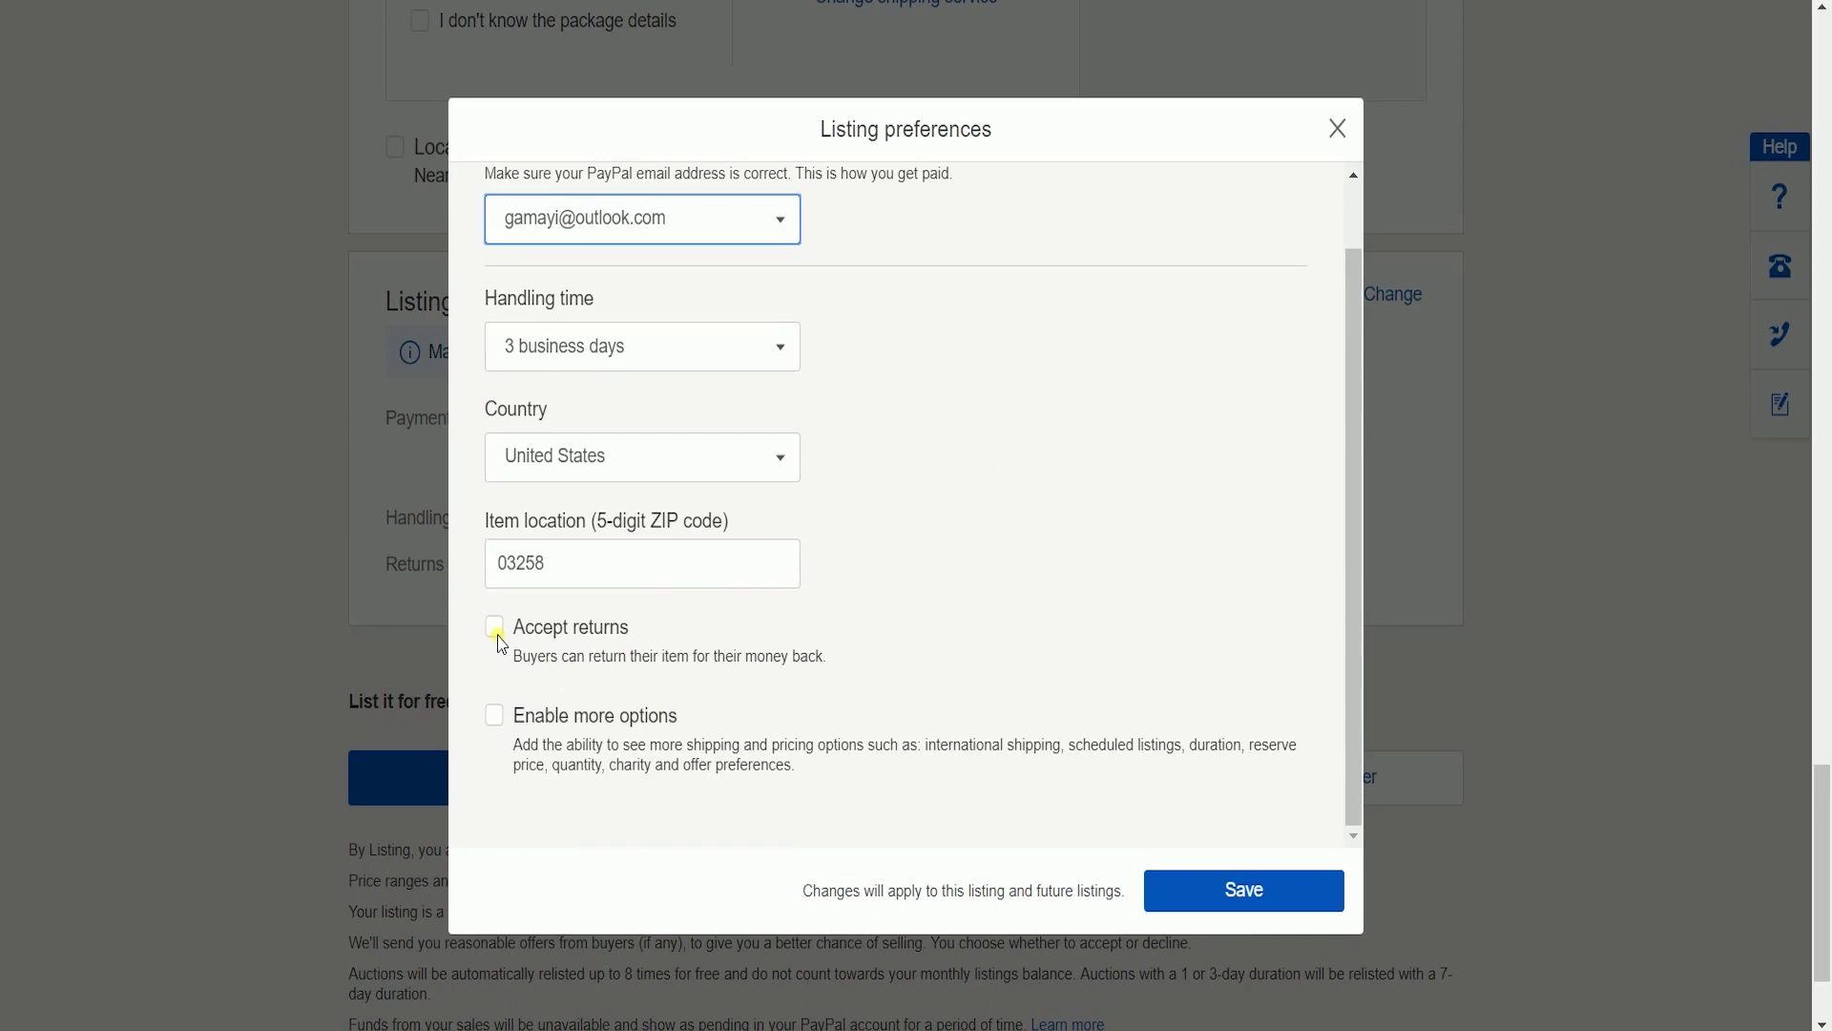
pyautogui.click(496, 629)
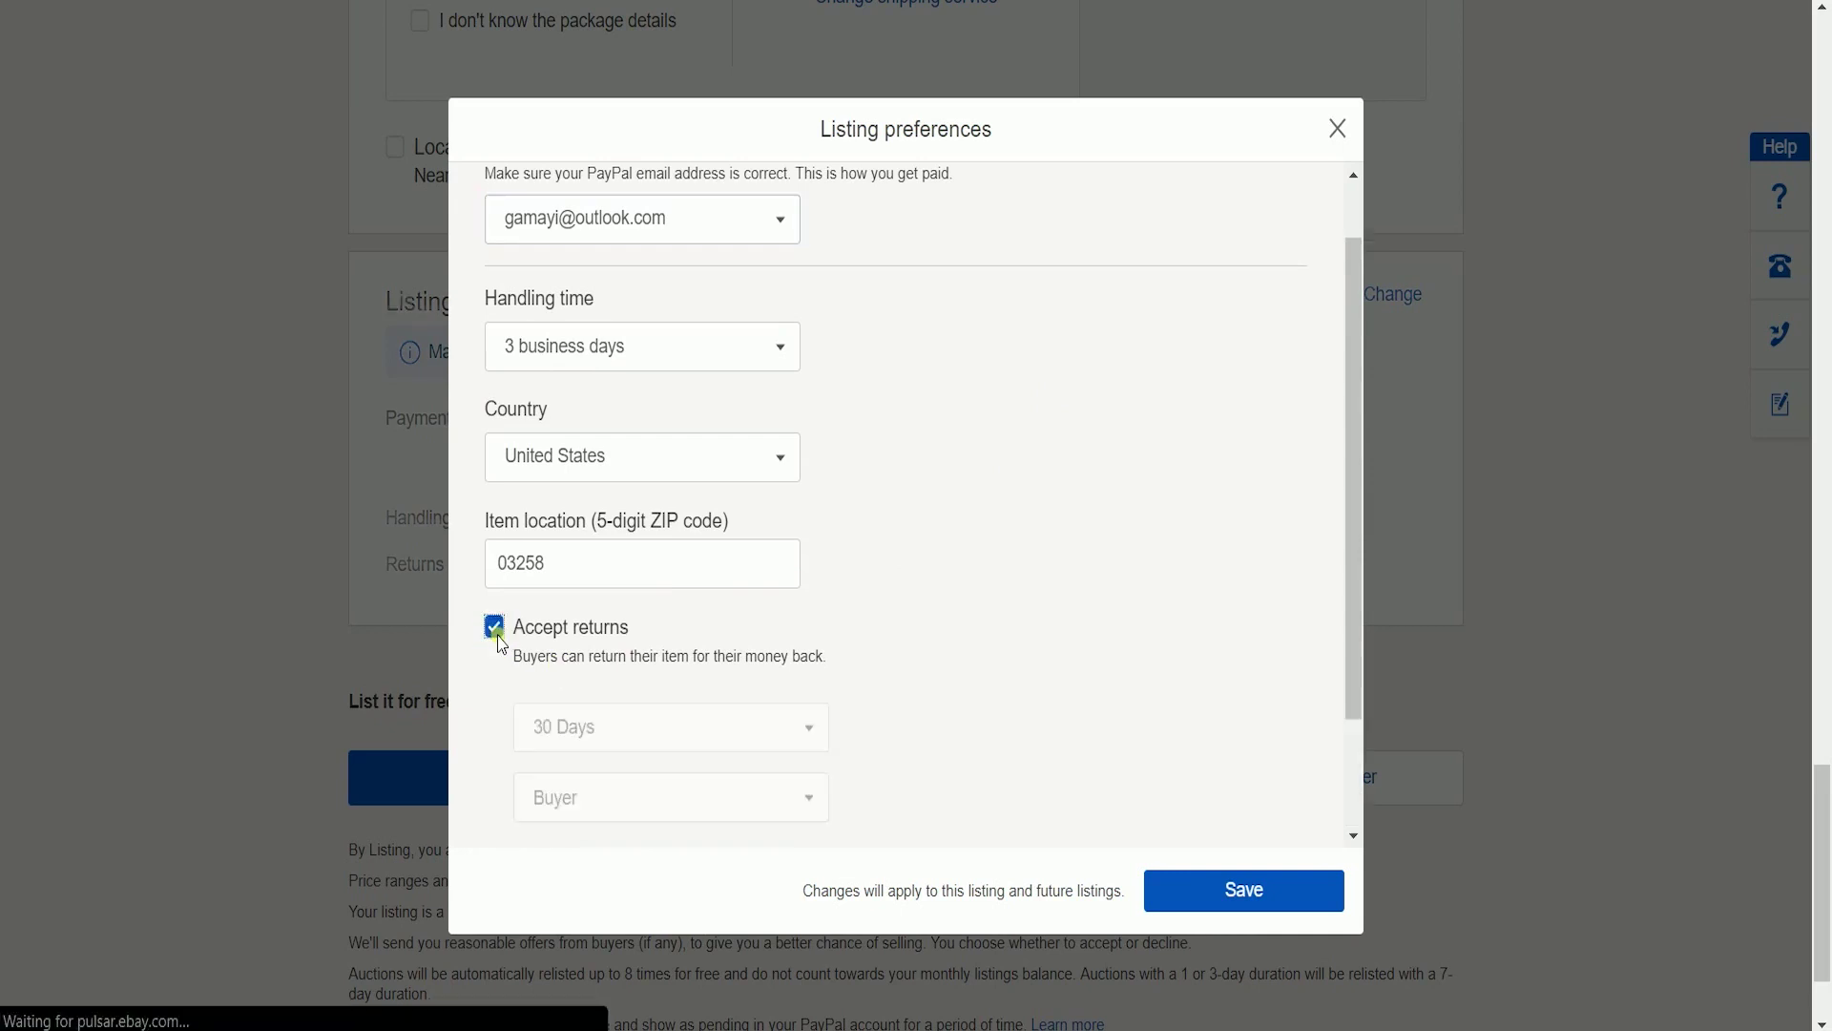
pyautogui.scroll(-2, 633, 642)
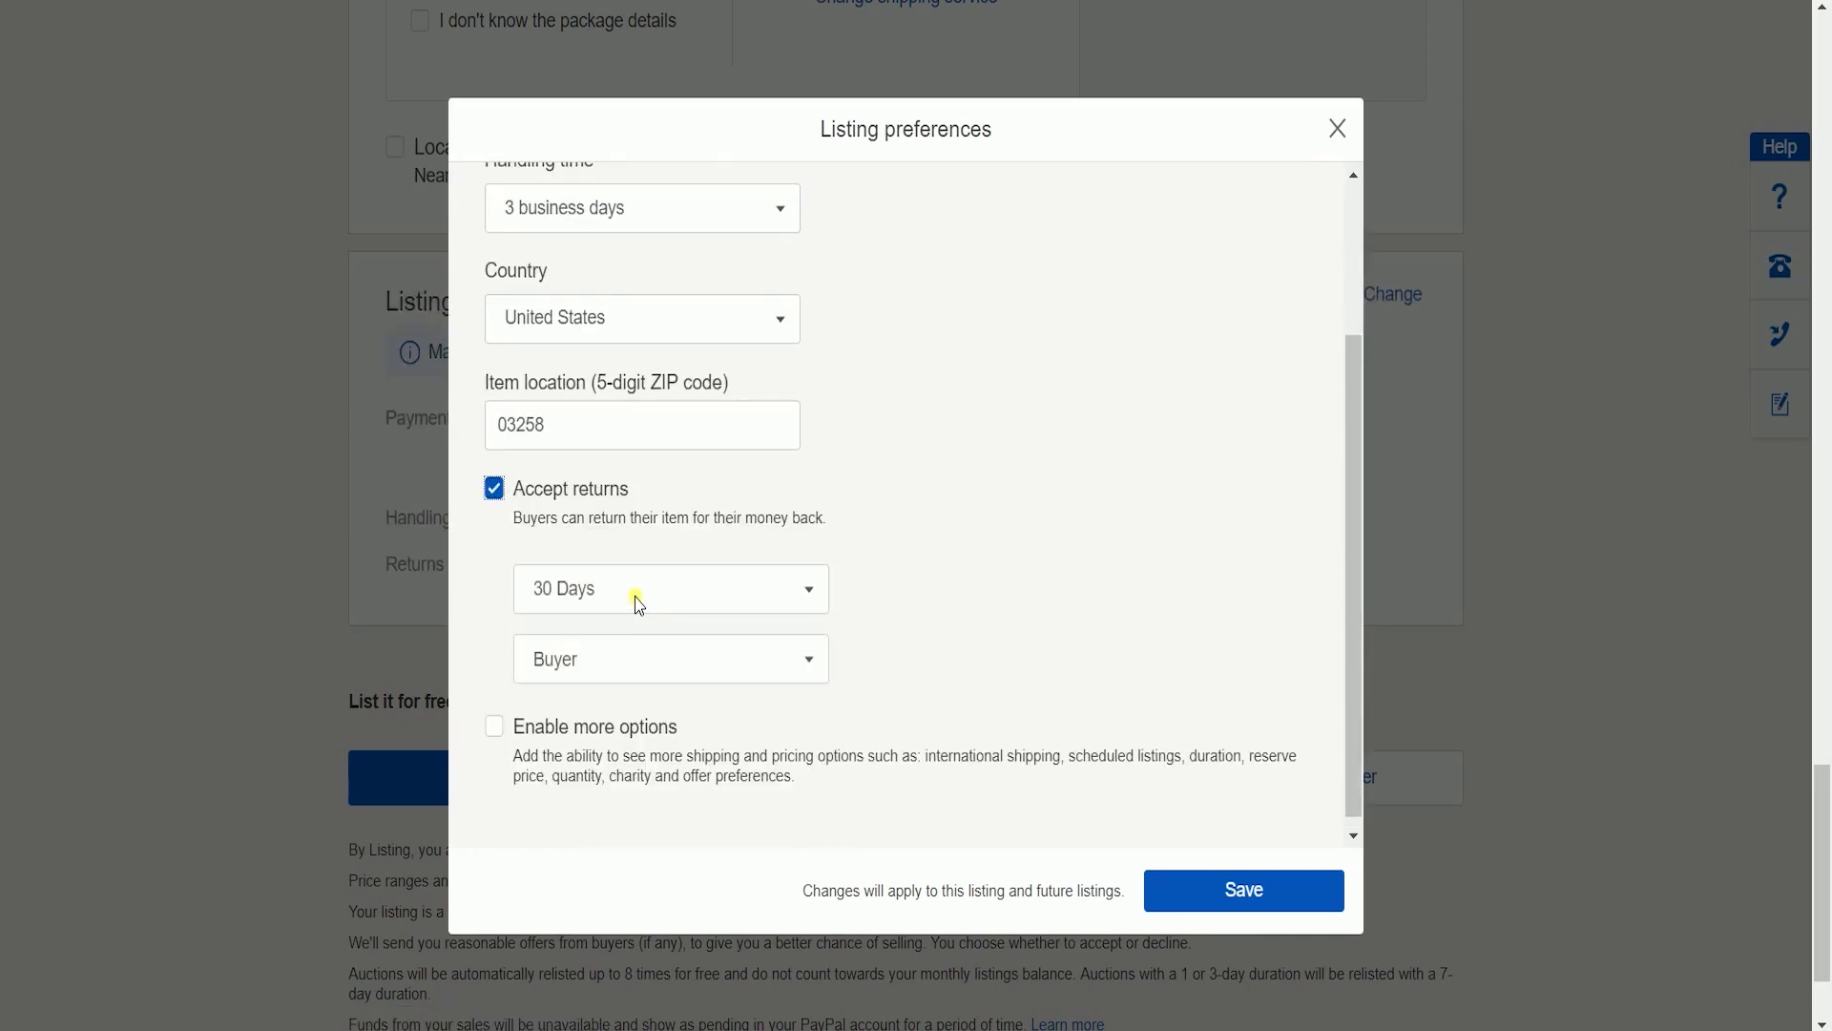
pyautogui.click(635, 600)
pyautogui.click(630, 625)
pyautogui.click(626, 571)
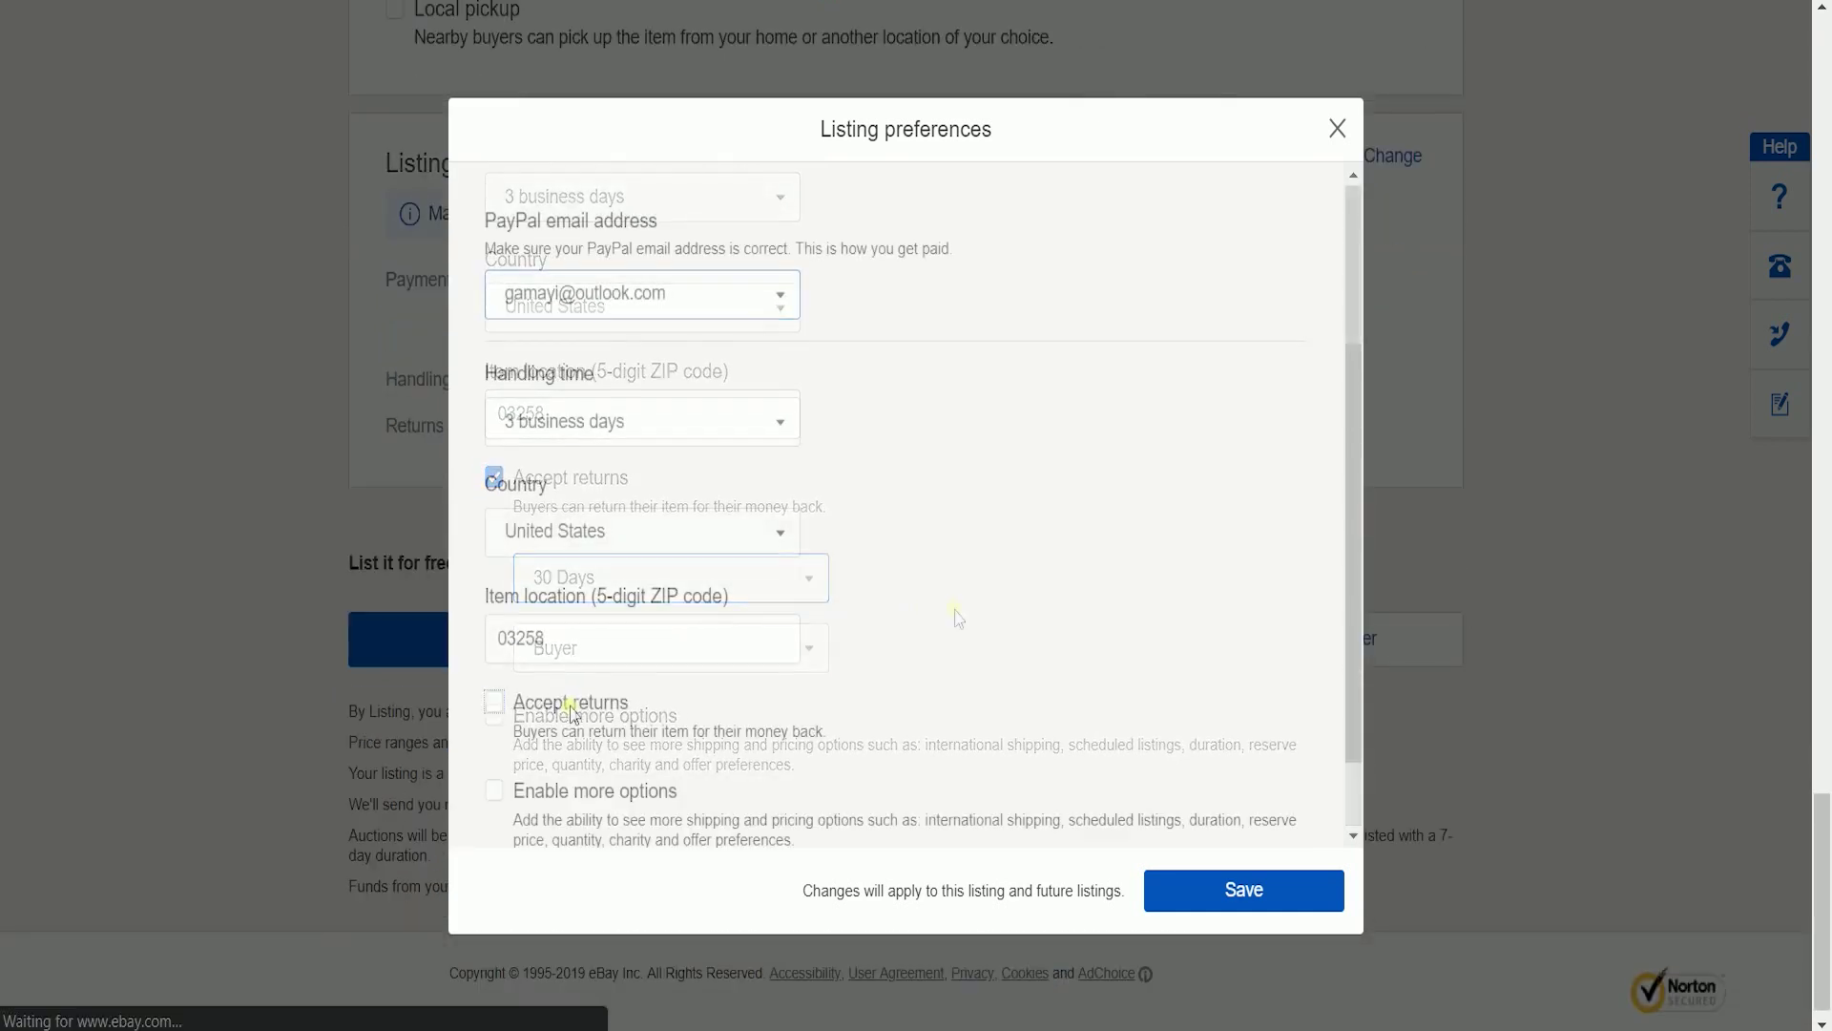
pyautogui.scroll(-1, 1126, 573)
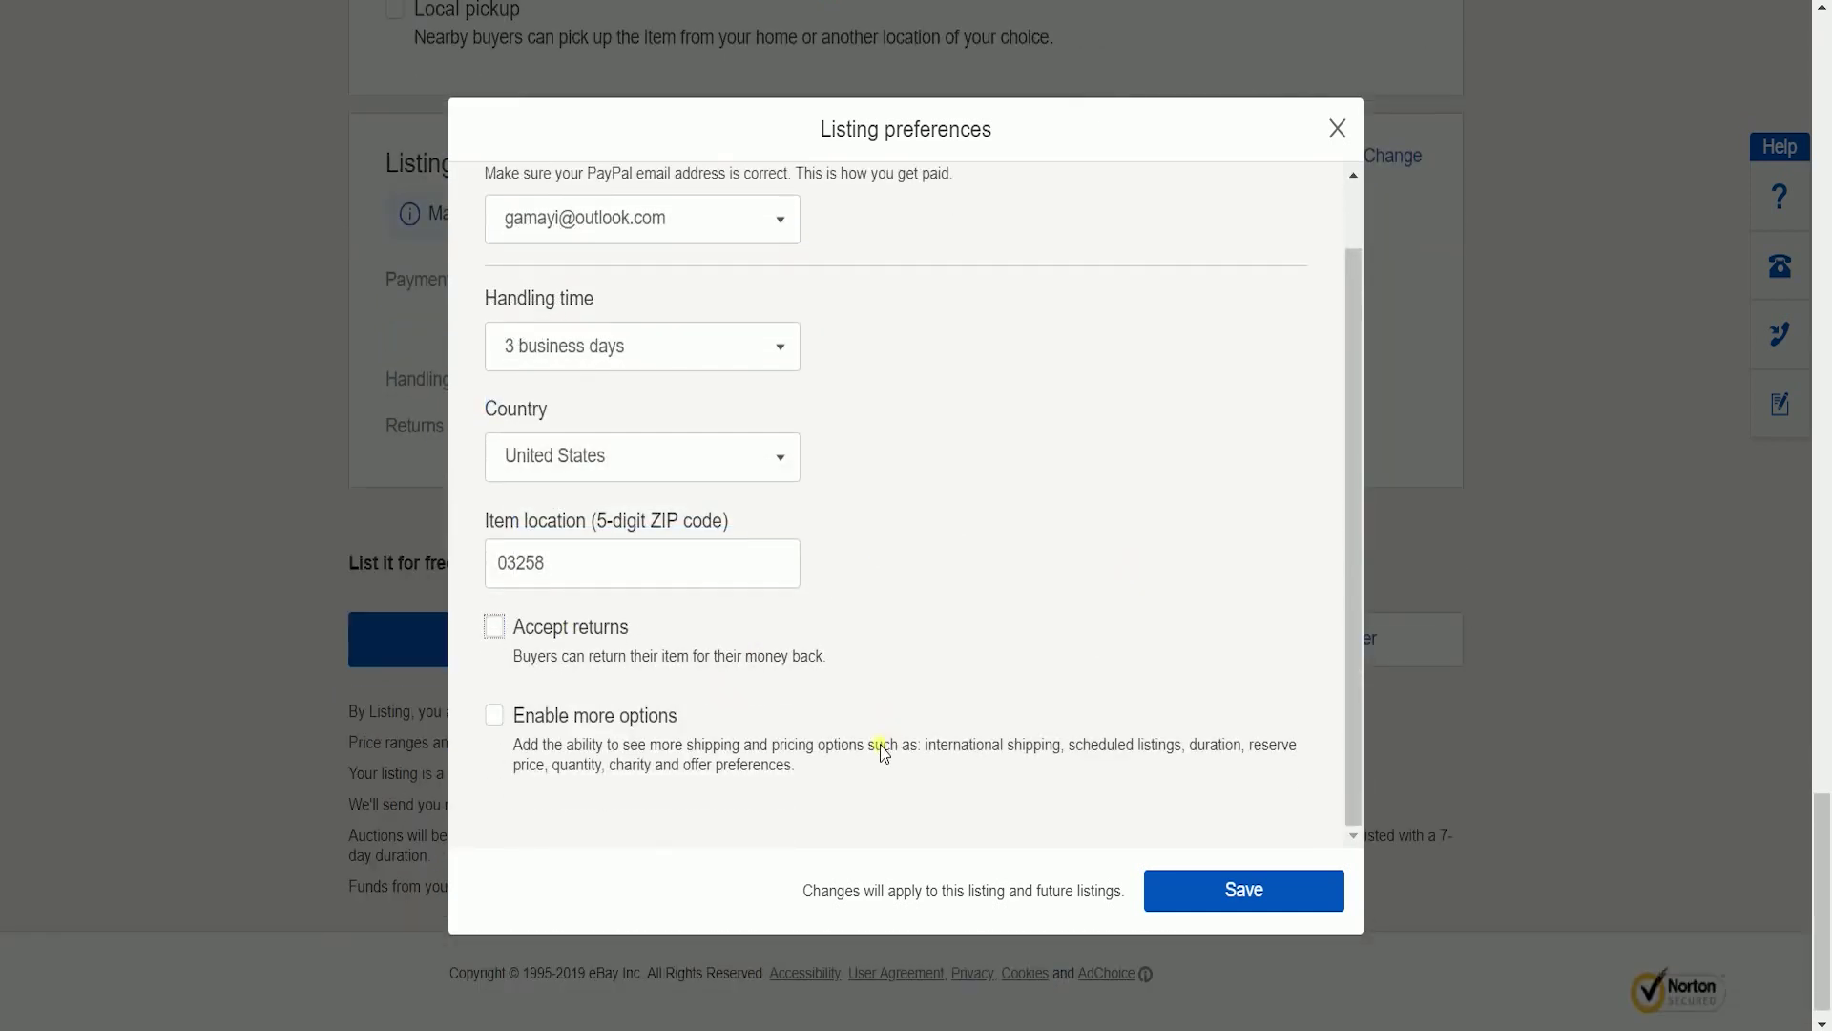
pyautogui.click(1262, 899)
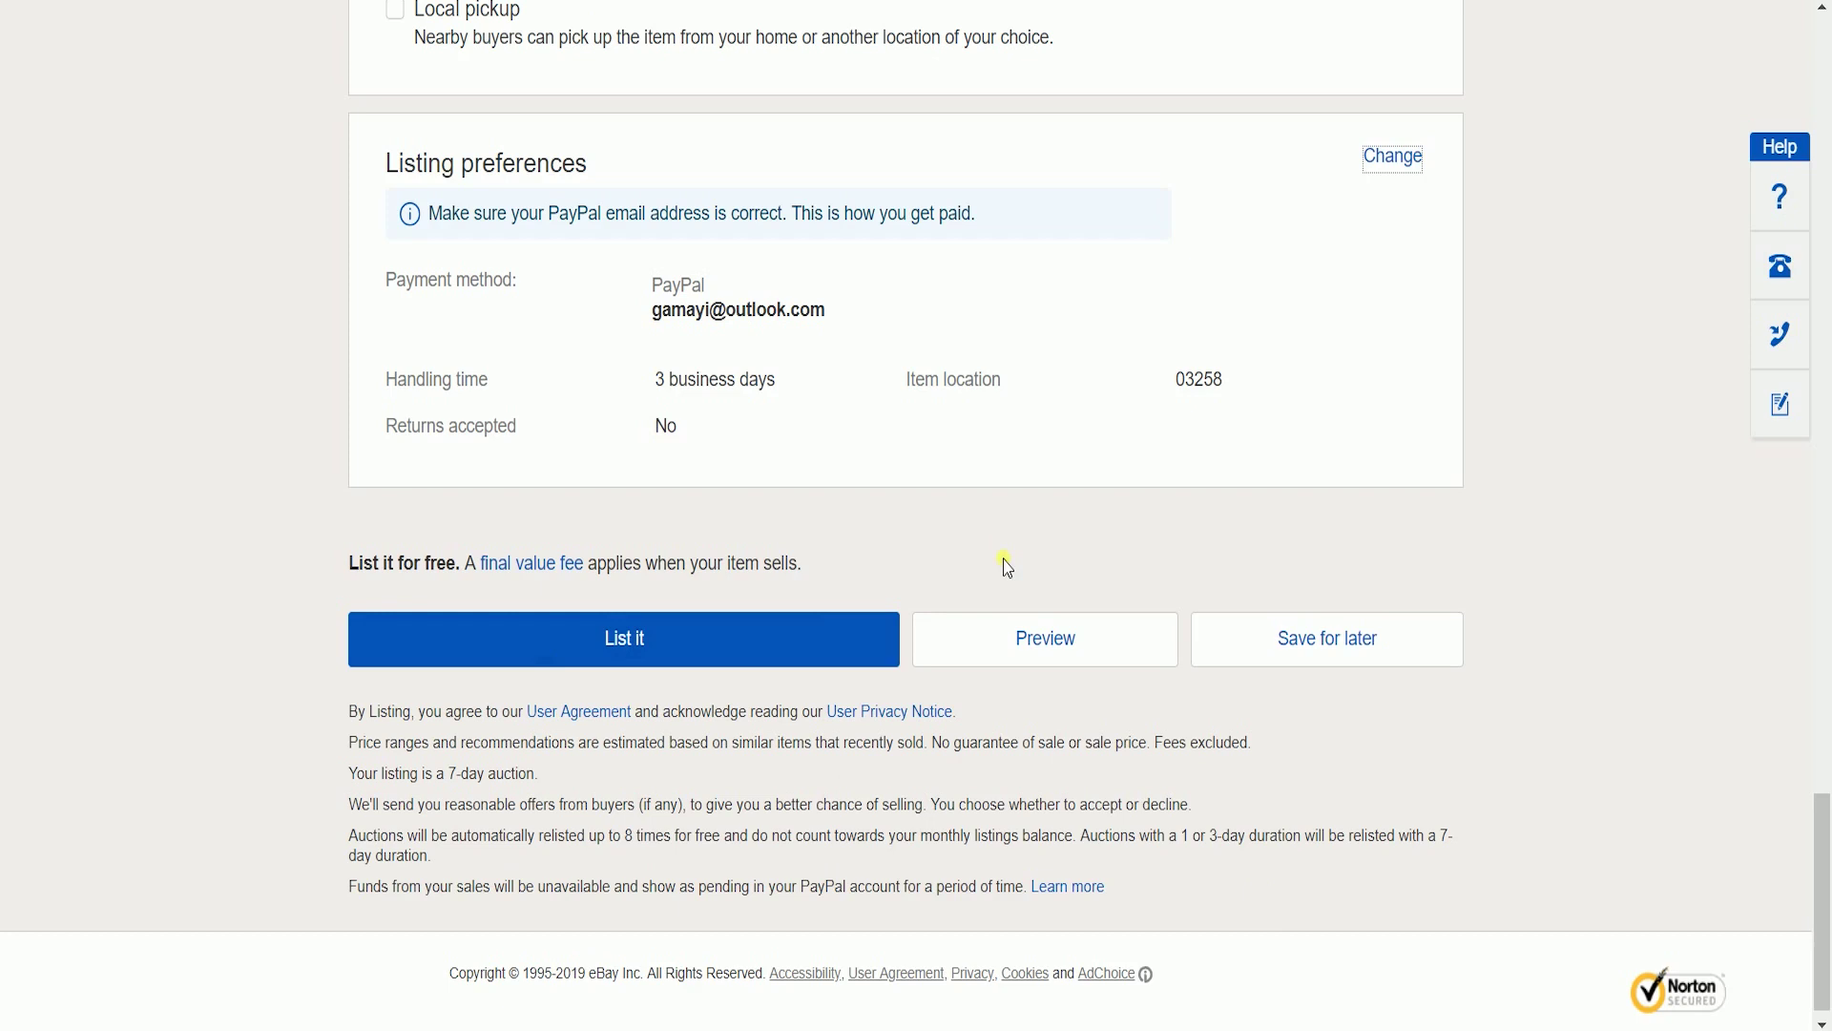
# Step: Preview the tapestry towel auction, close the preview, and submit it with List it
pyautogui.click(1031, 666)
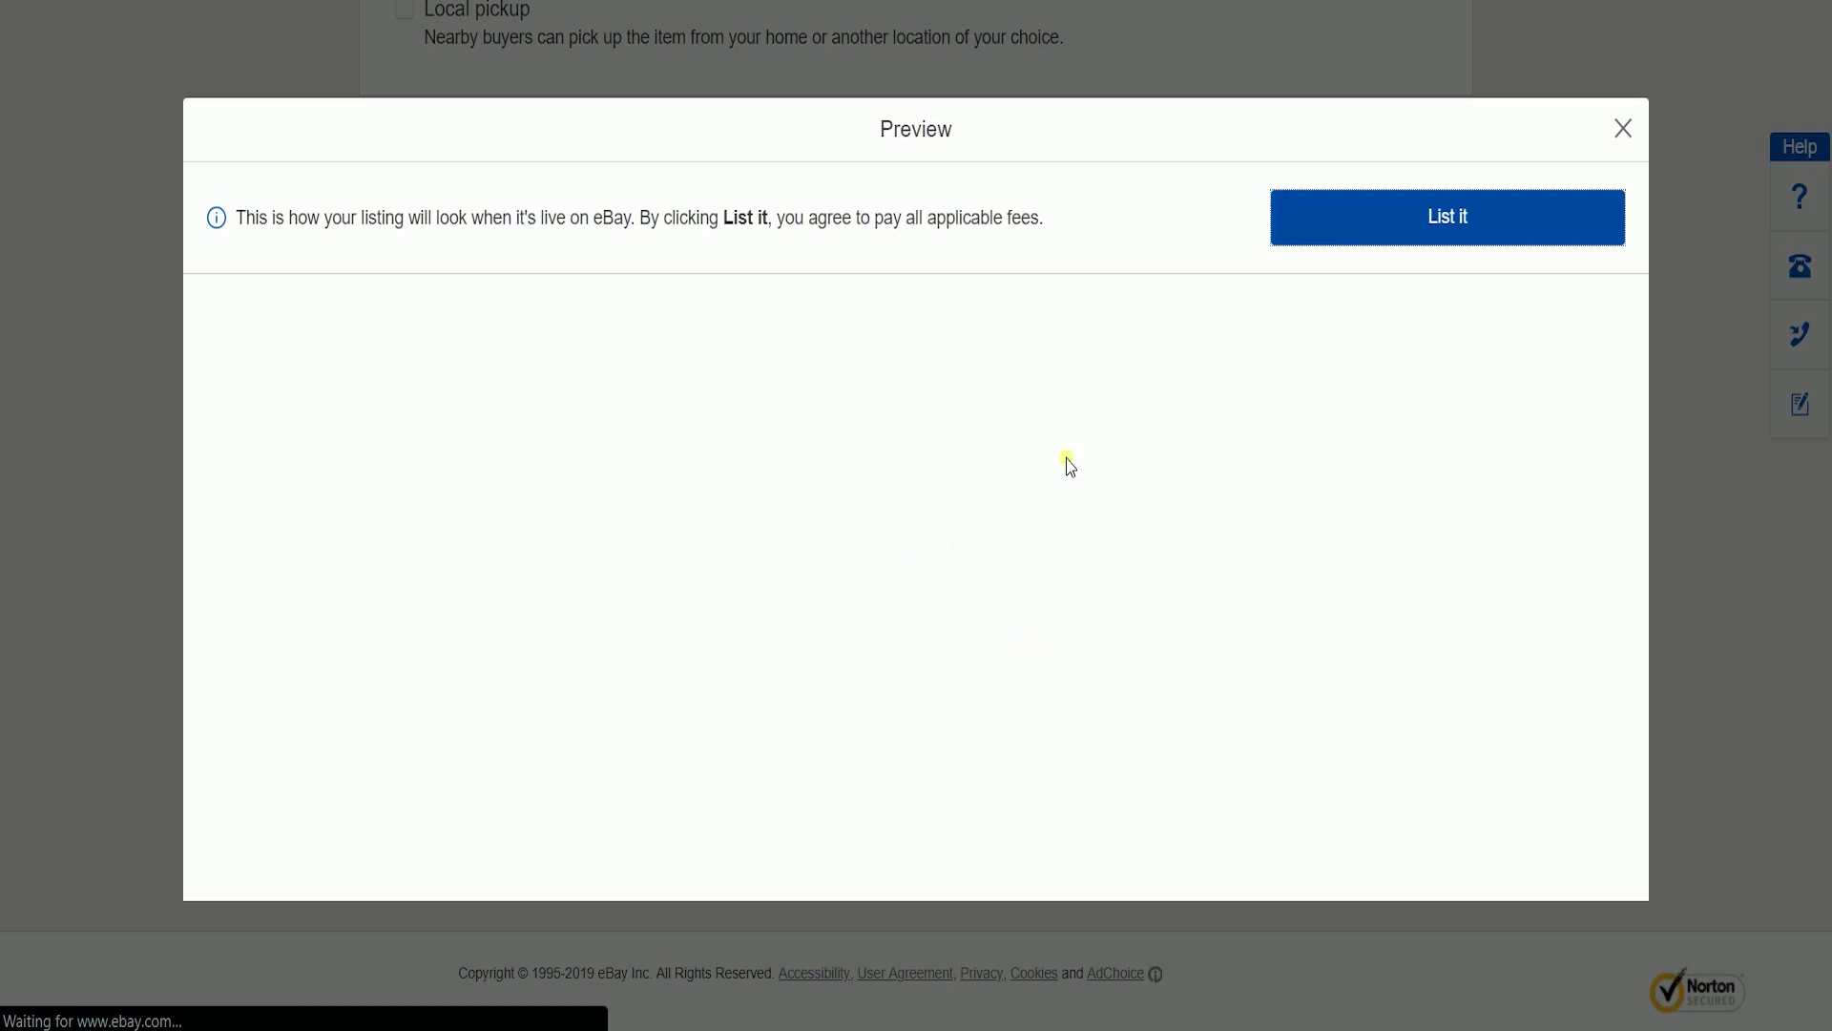
pyautogui.scroll(-4, 1065, 474)
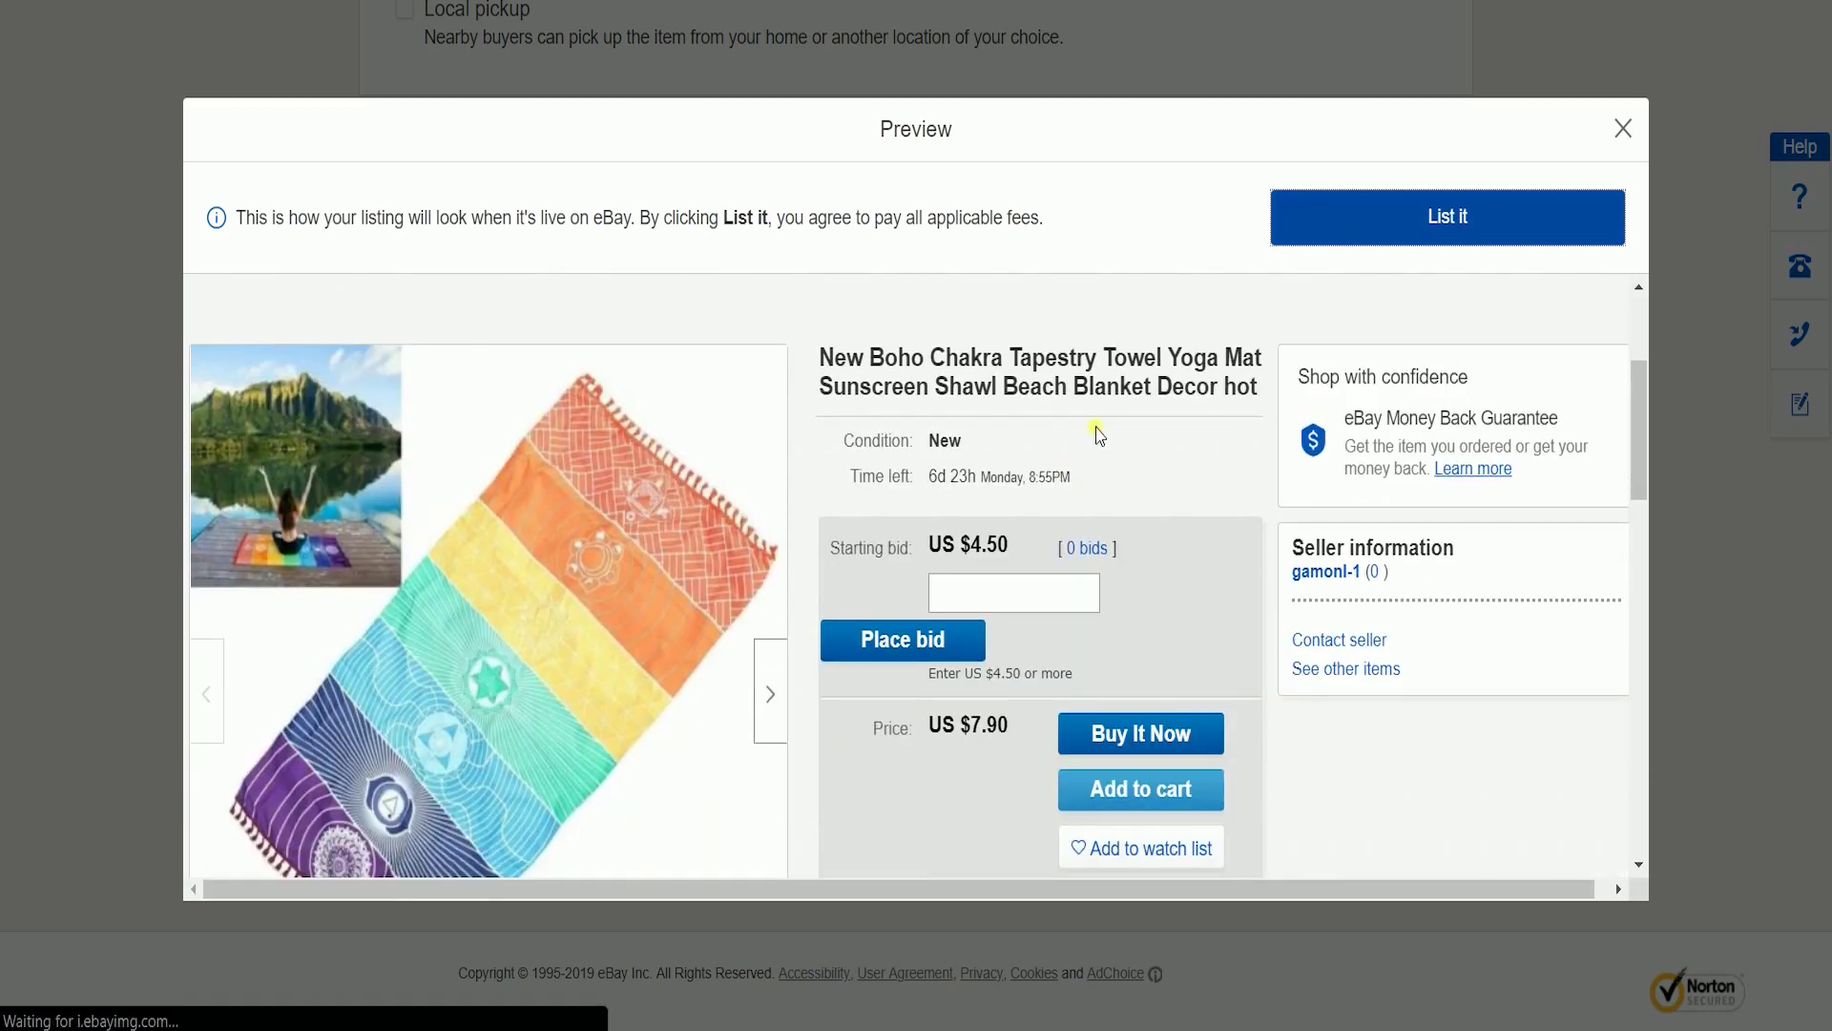
pyautogui.scroll(-2, 1102, 430)
pyautogui.scroll(5, 1102, 430)
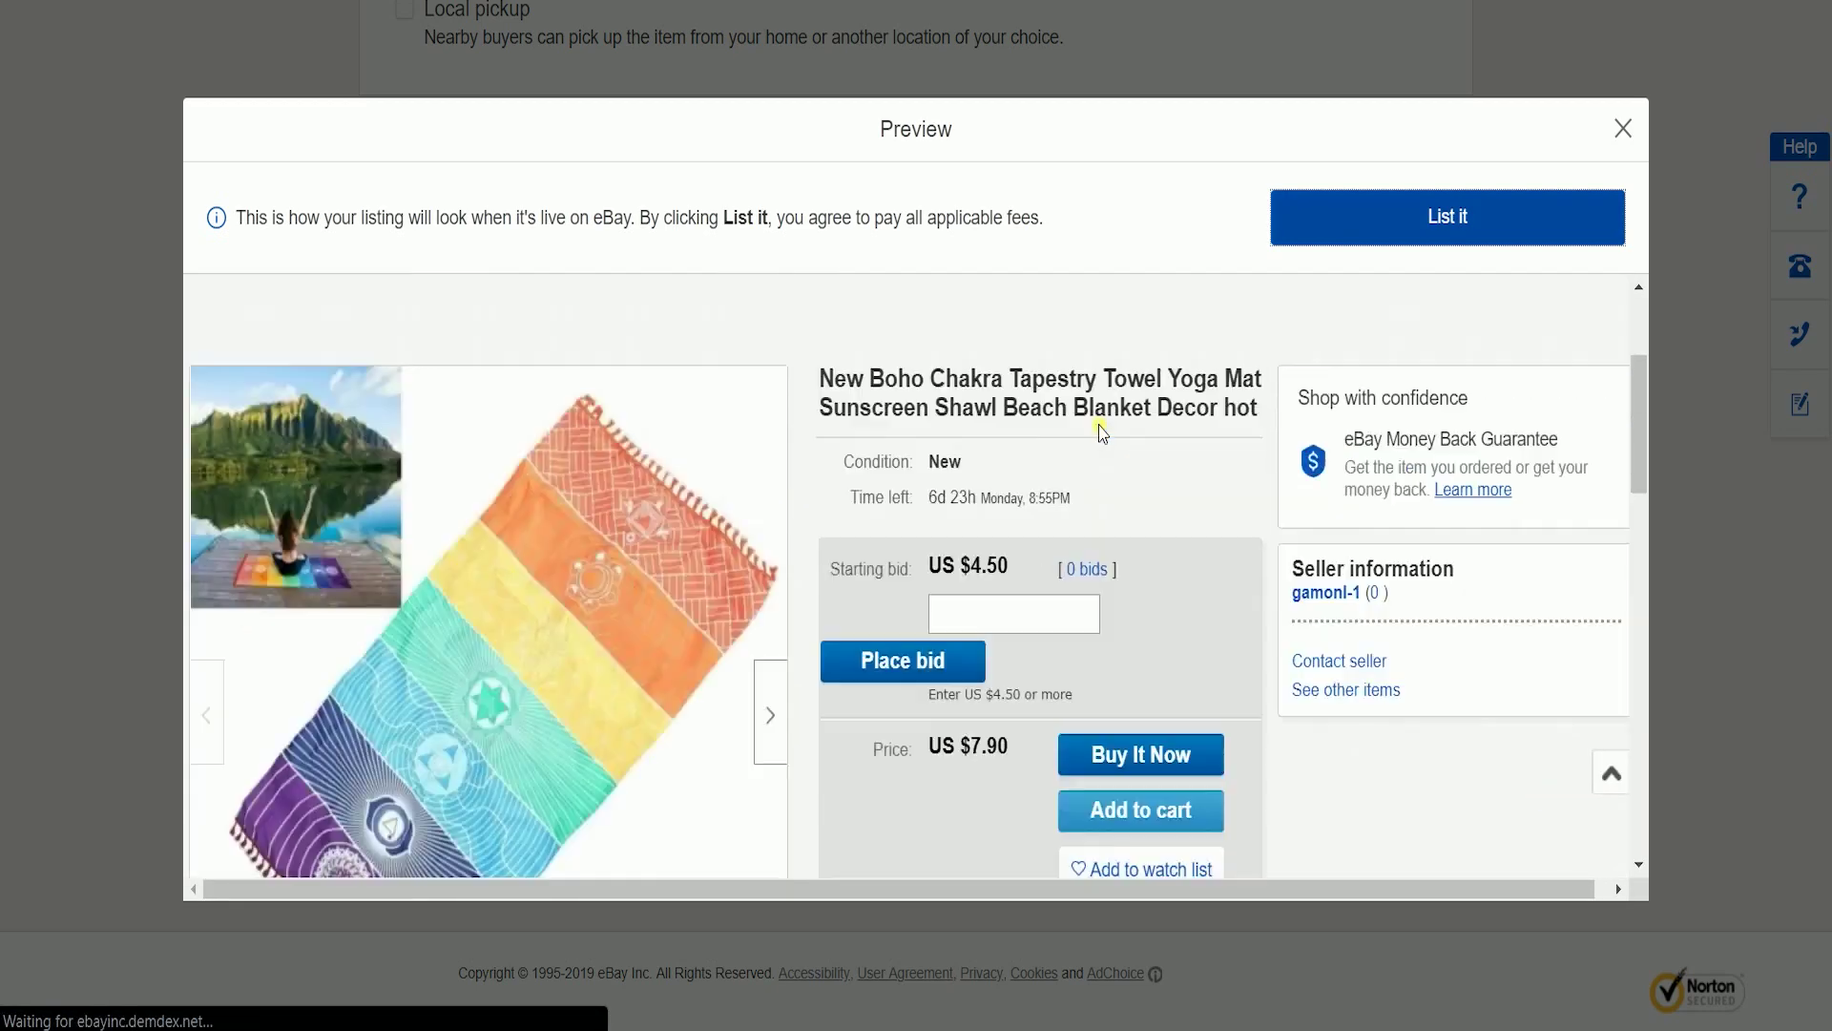
pyautogui.click(1623, 132)
pyautogui.click(720, 639)
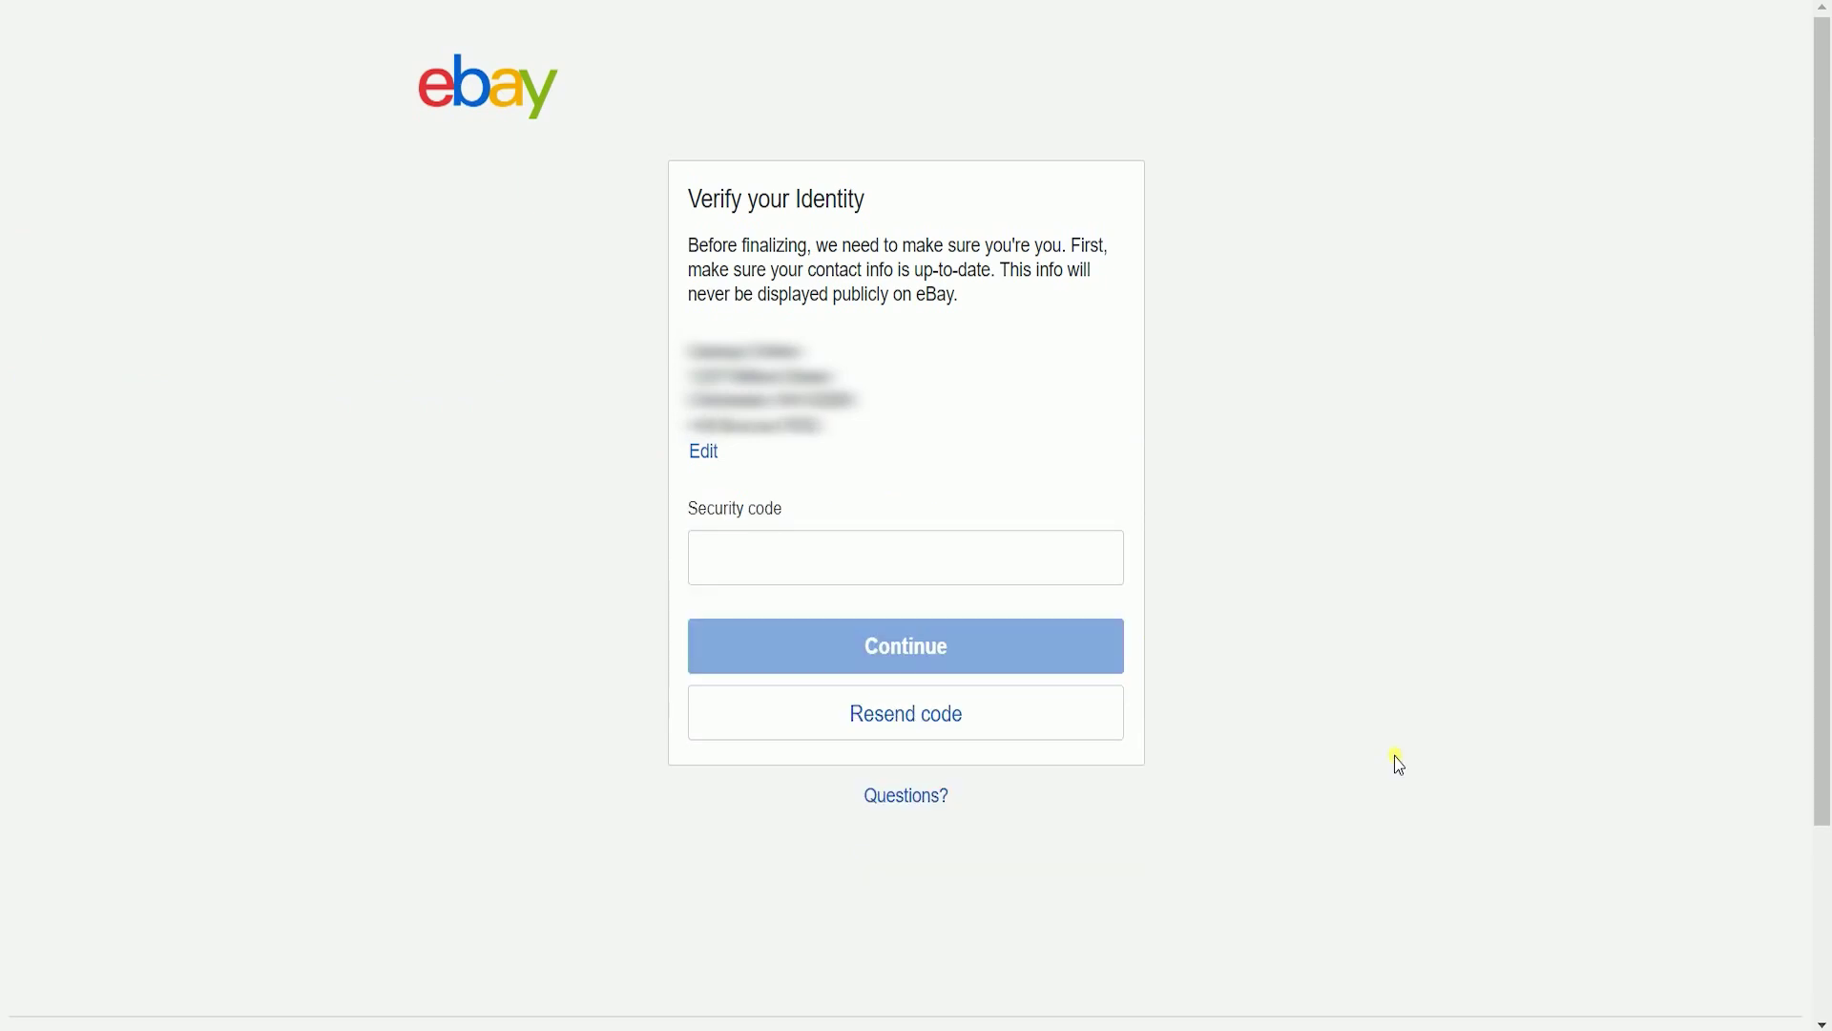
# Step: Enter the texted security code on Verify your Identity and continue
pyautogui.click(824, 564)
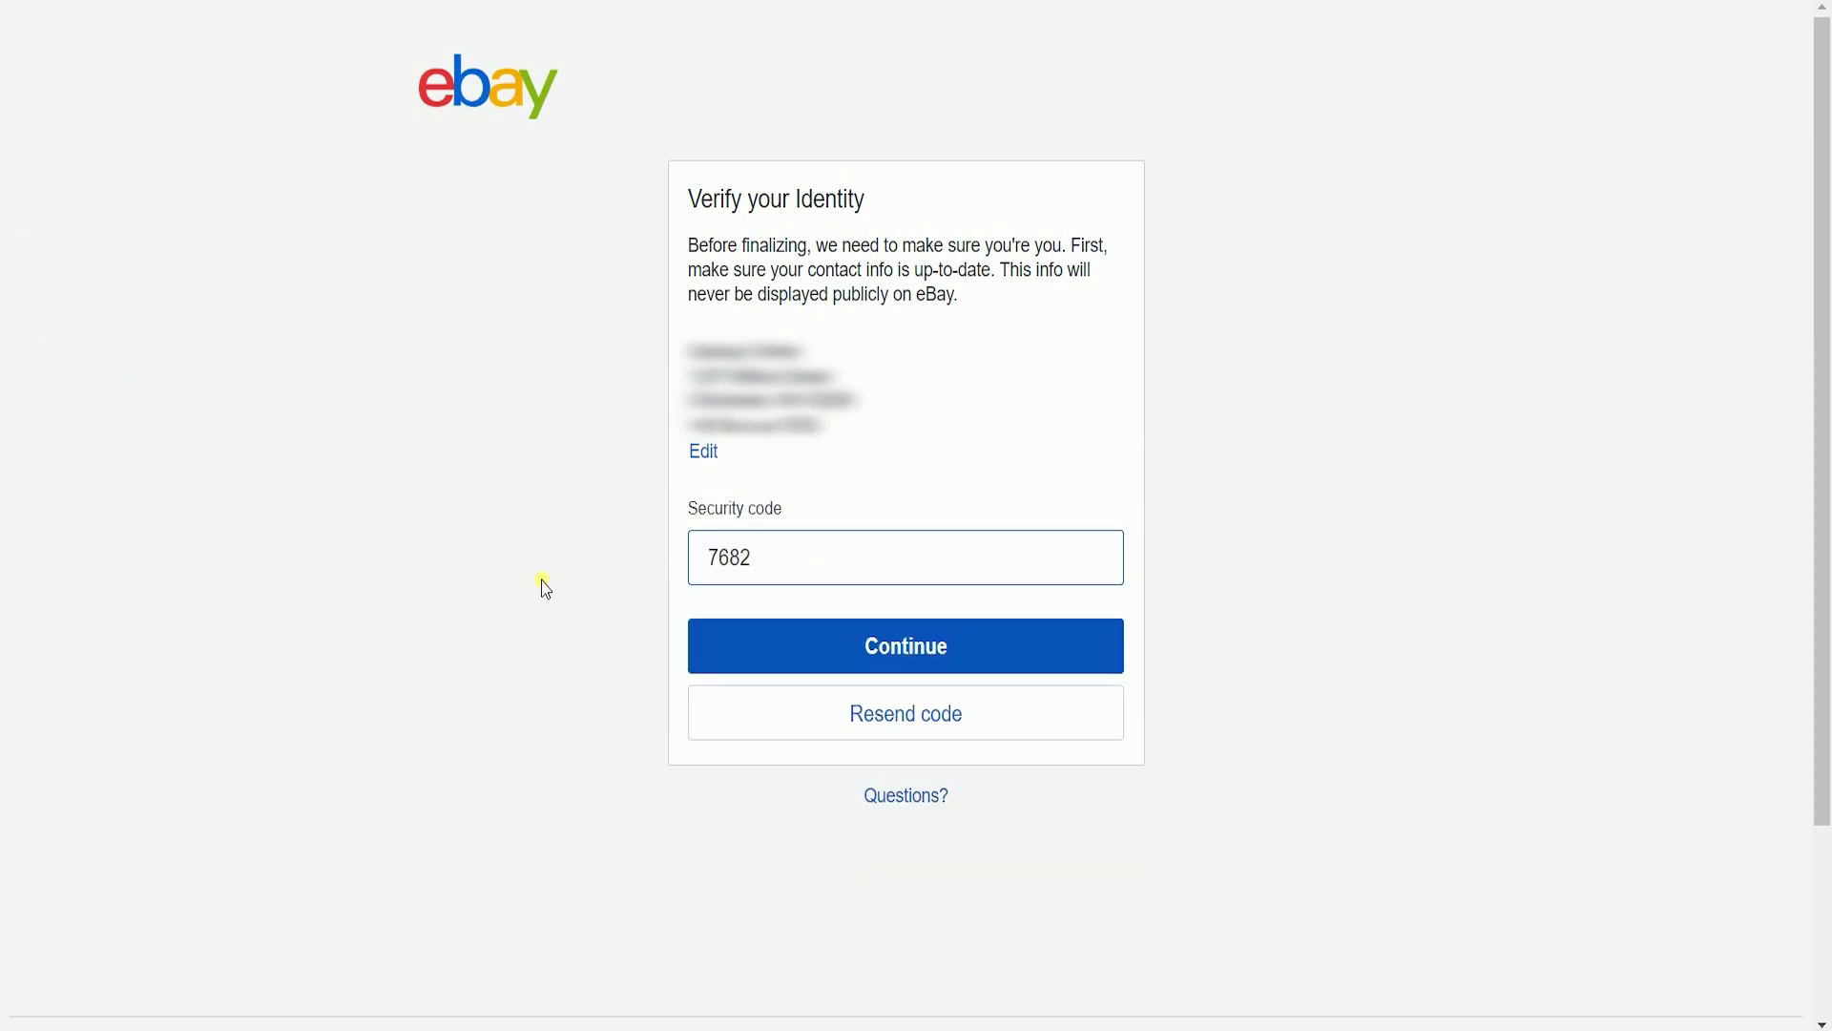
pyautogui.click(920, 650)
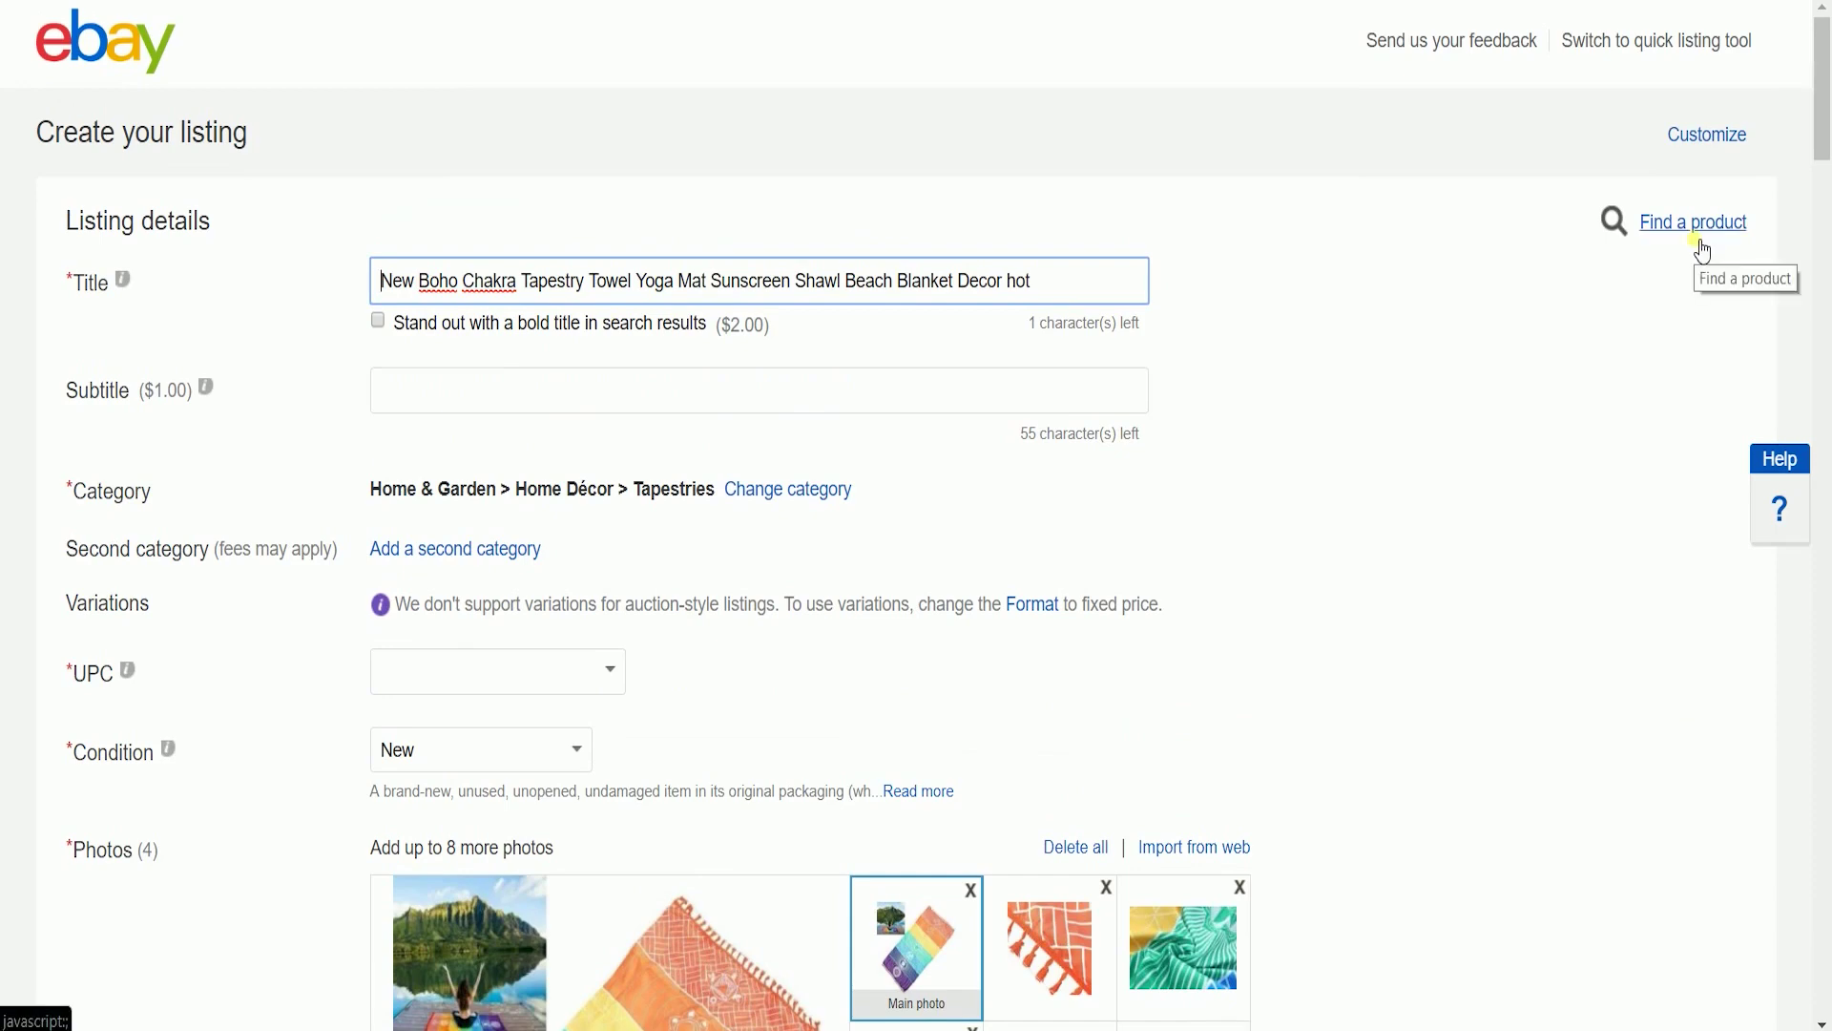
# Step: List the item and view its live page with $4.50 starting bid and $7.90 Buy It Now
pyautogui.scroll(-20, 1546, 816)
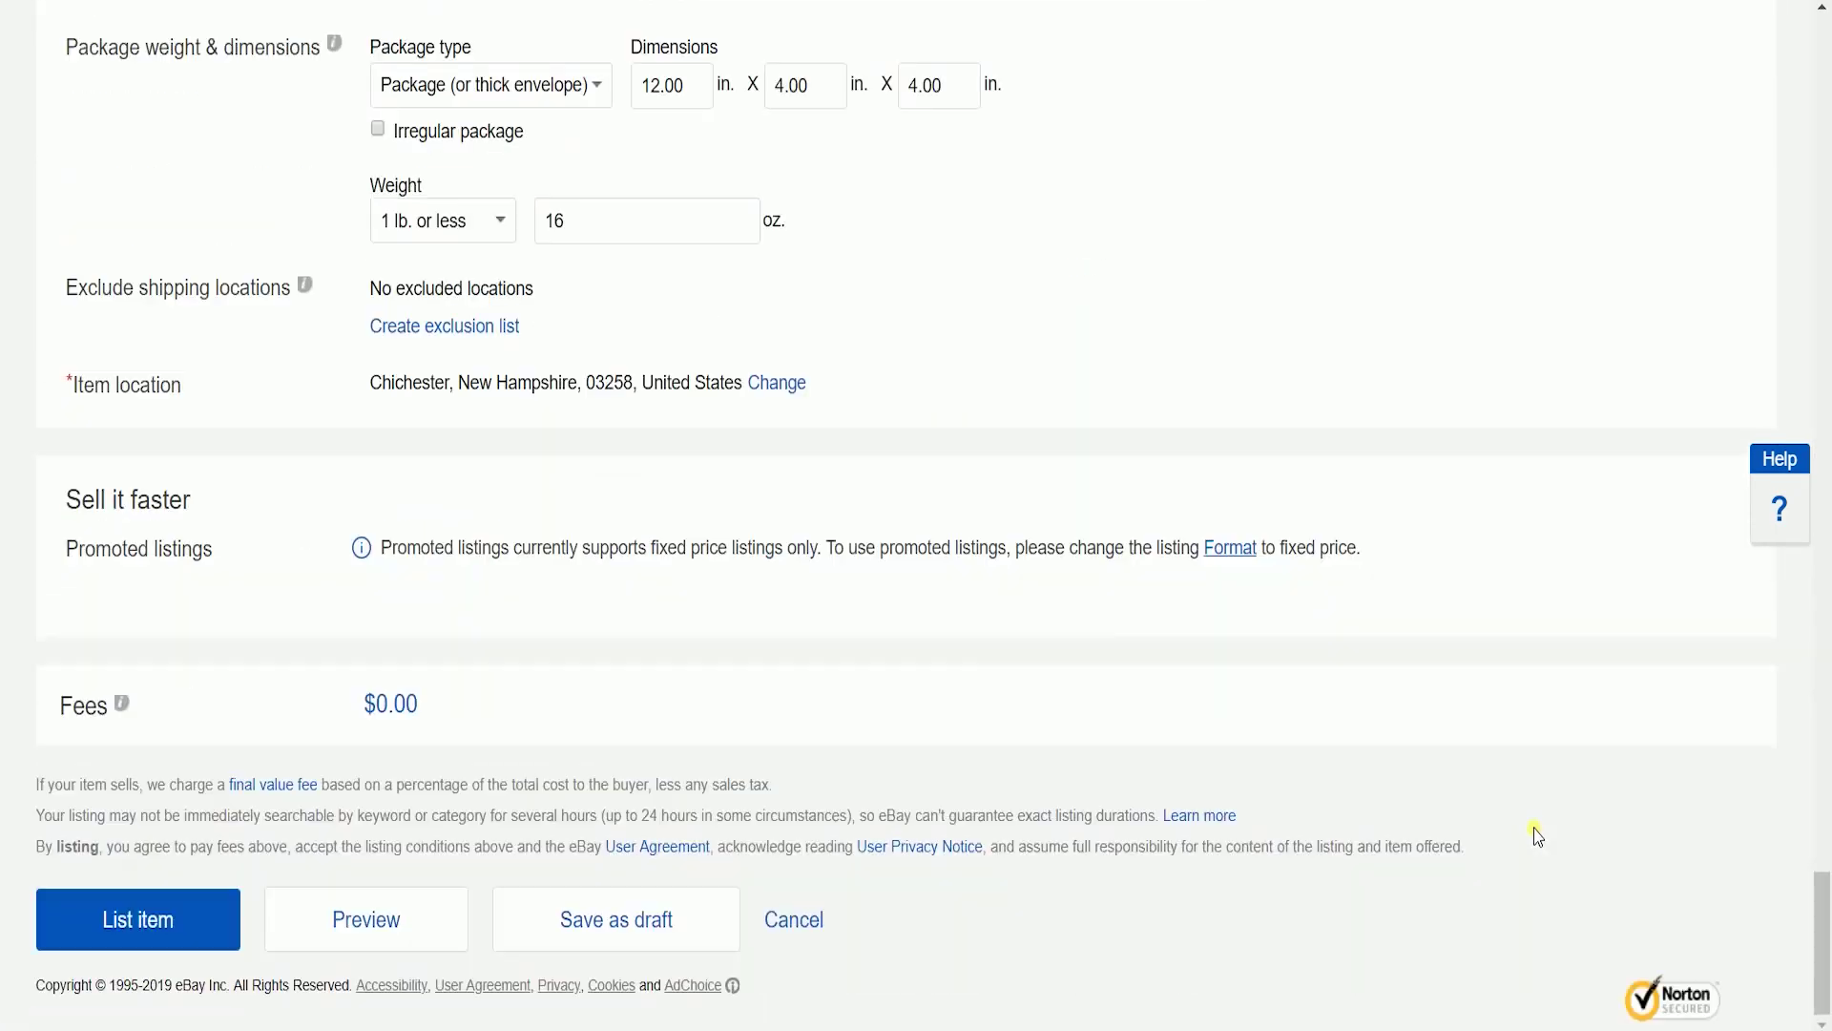
pyautogui.click(95, 921)
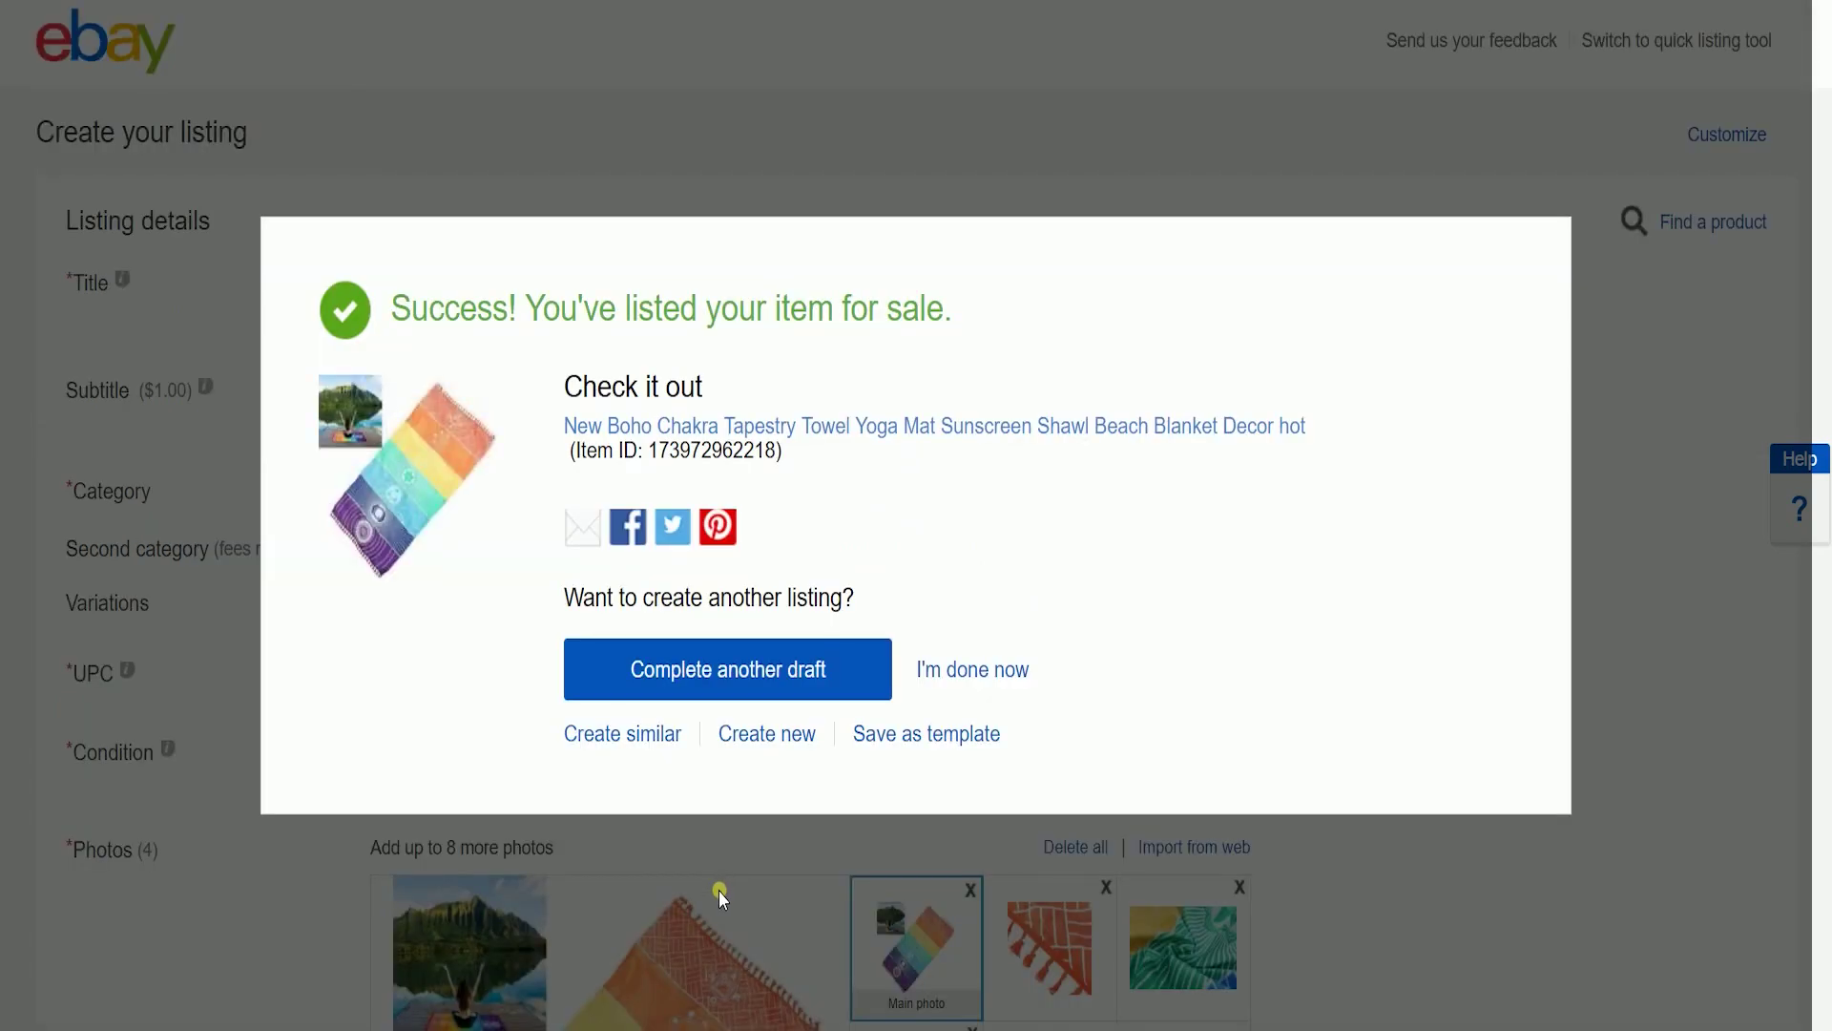
pyautogui.click(1582, 707)
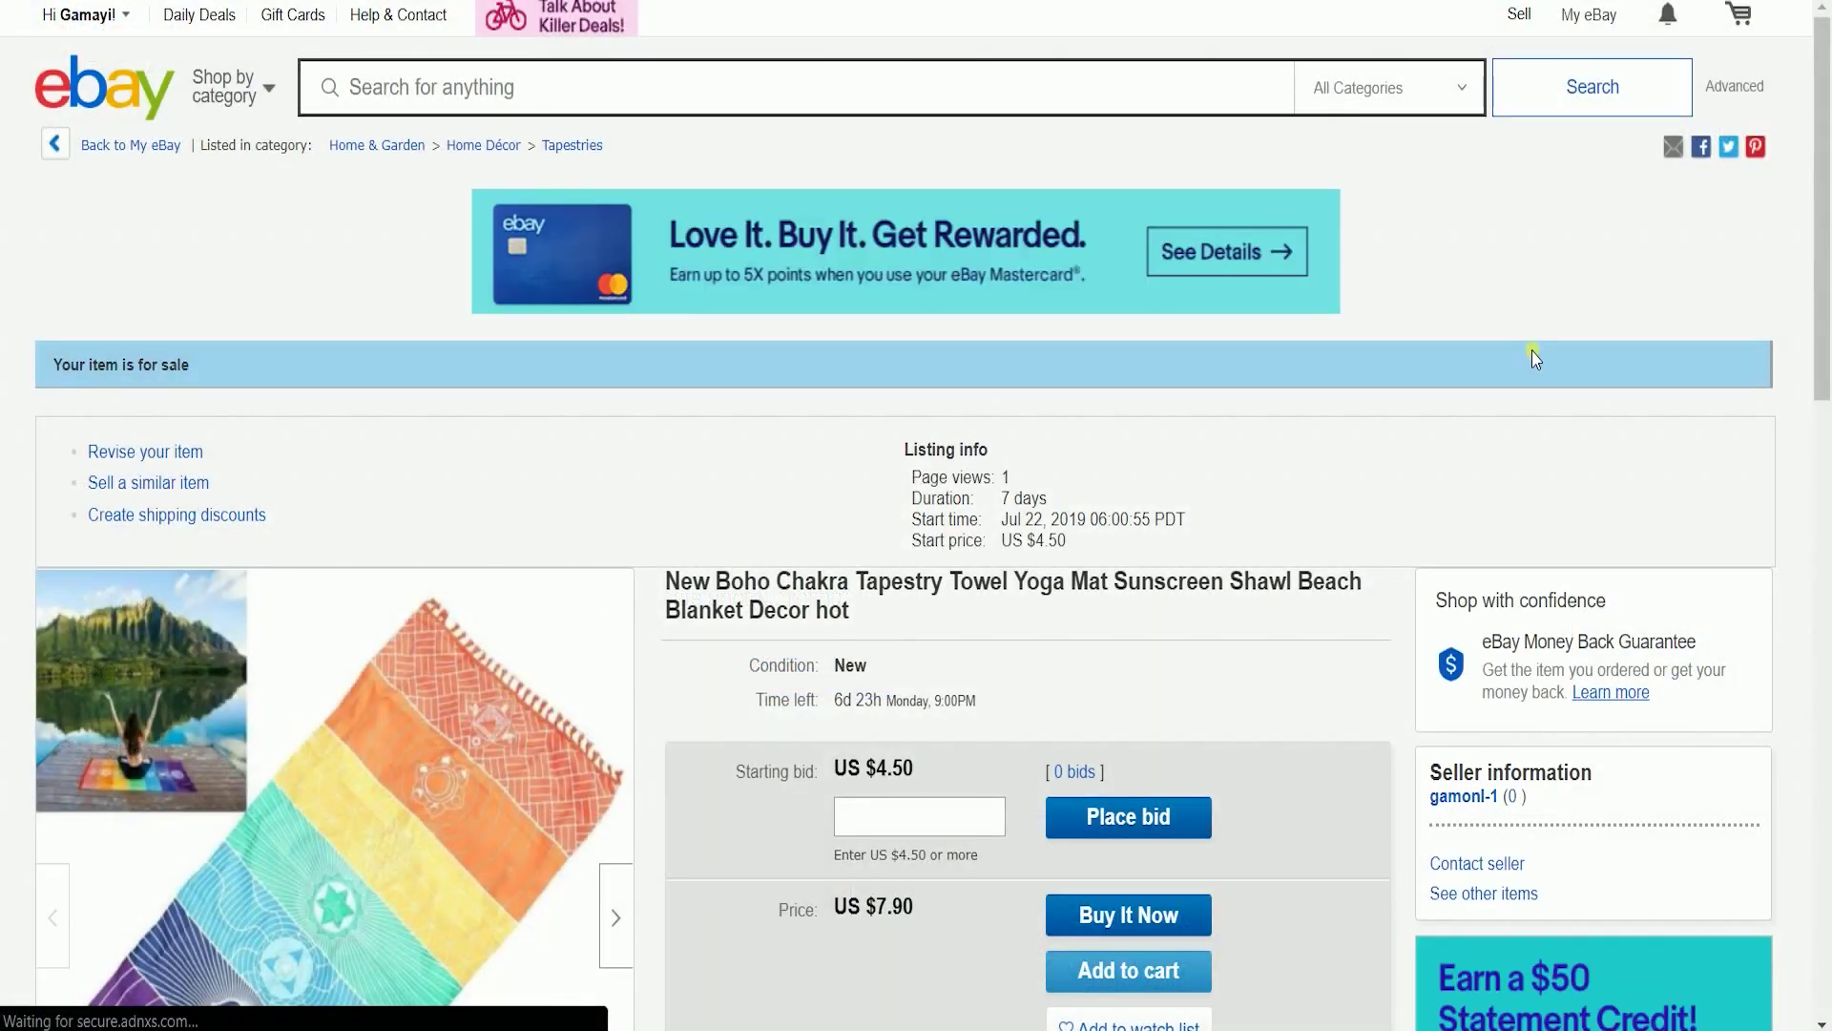
pyautogui.scroll(-3, 1535, 358)
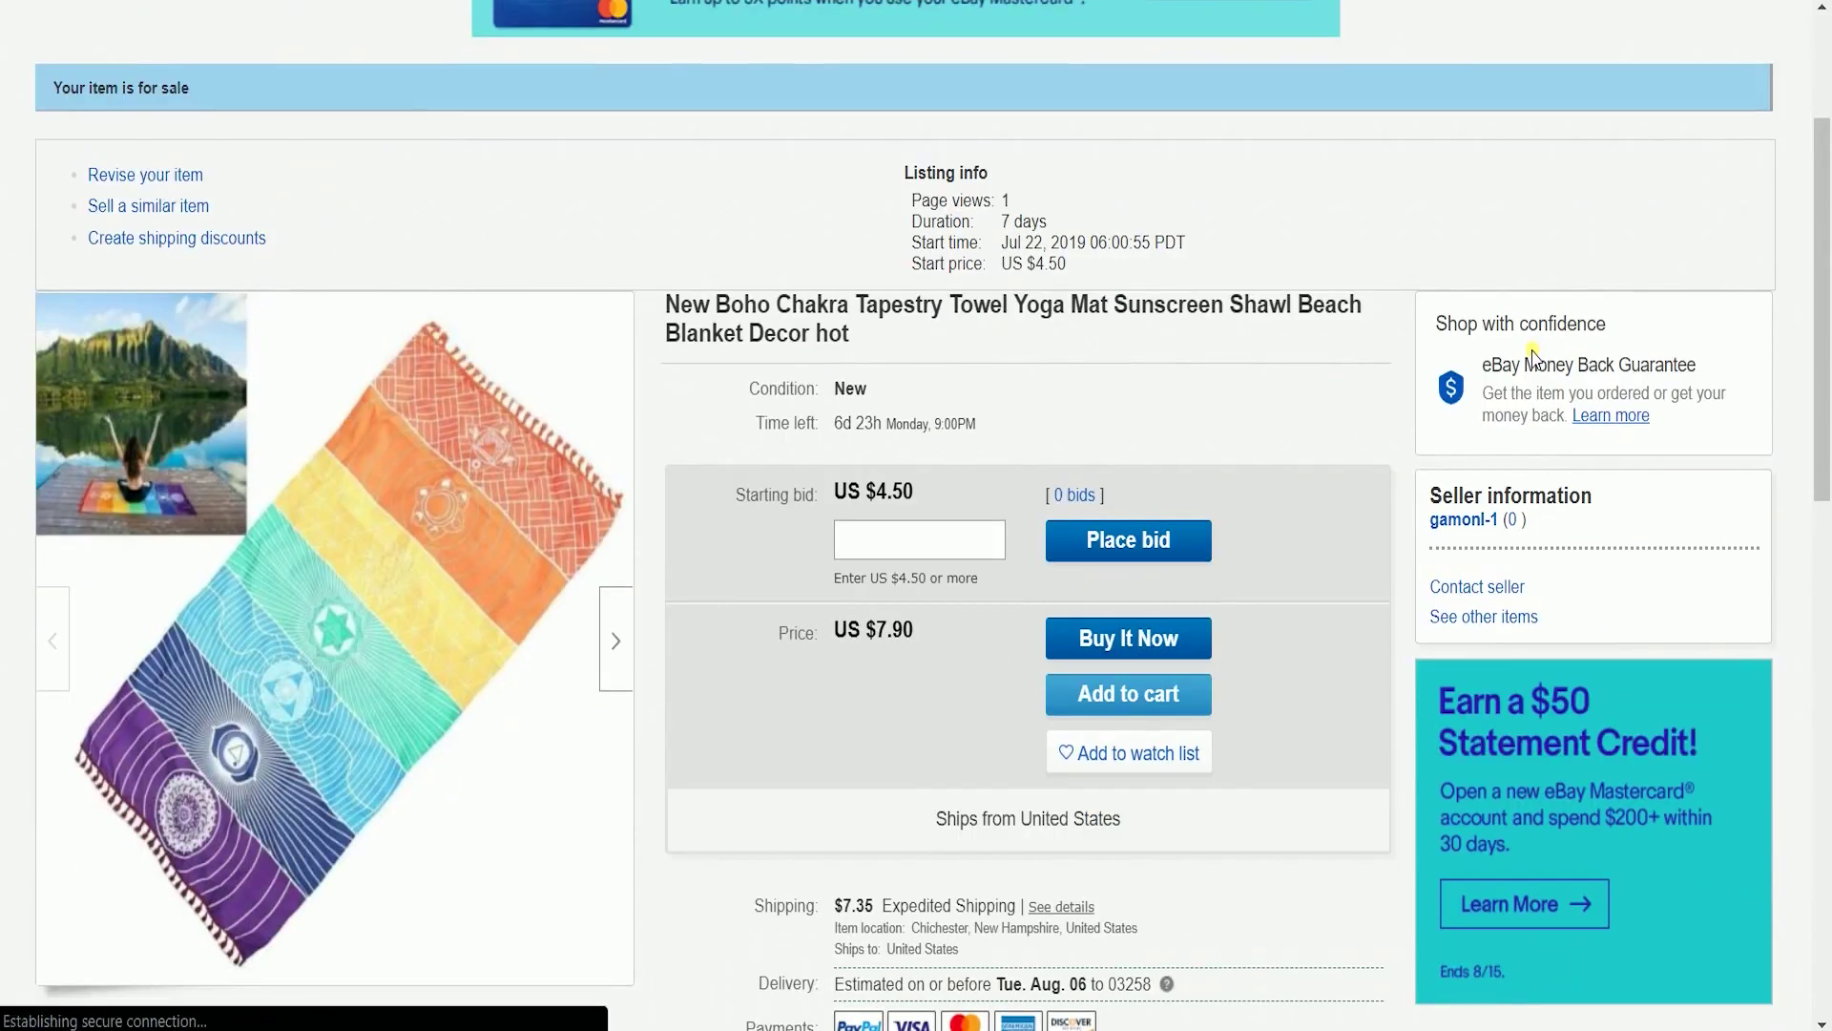
pyautogui.scroll(-2, 1454, 401)
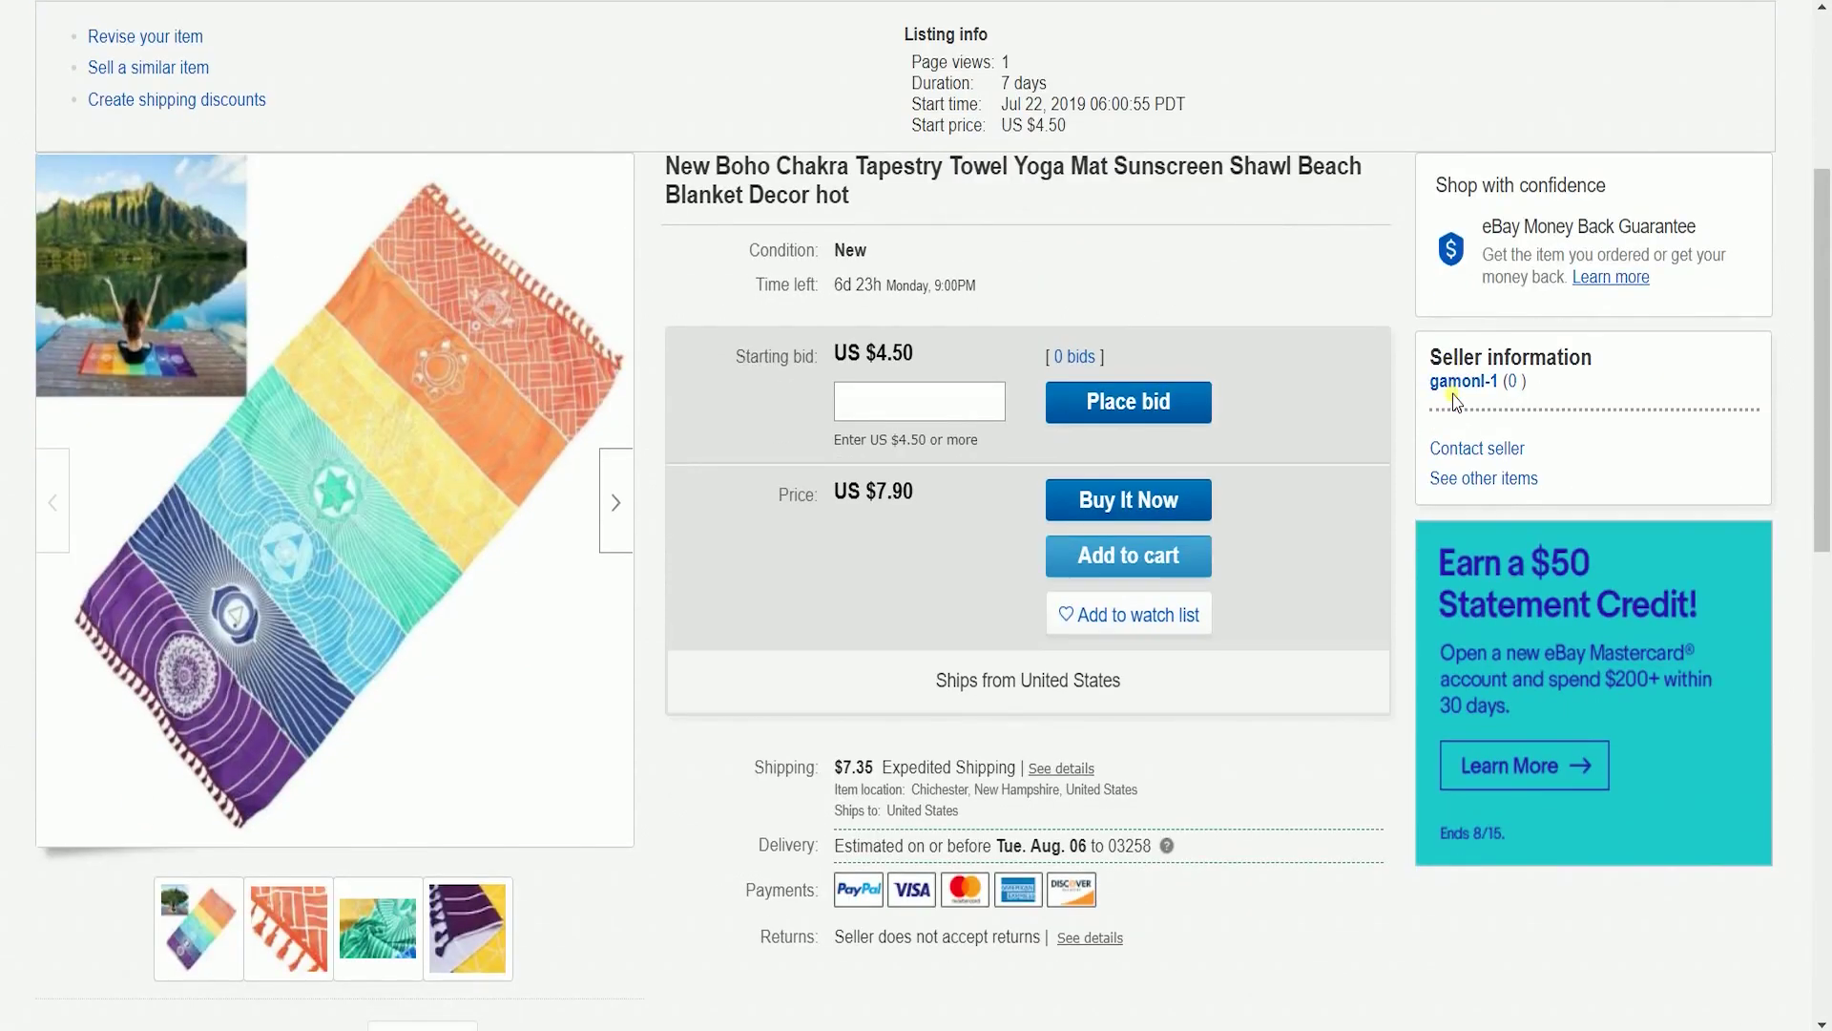
pyautogui.scroll(-2, 1451, 393)
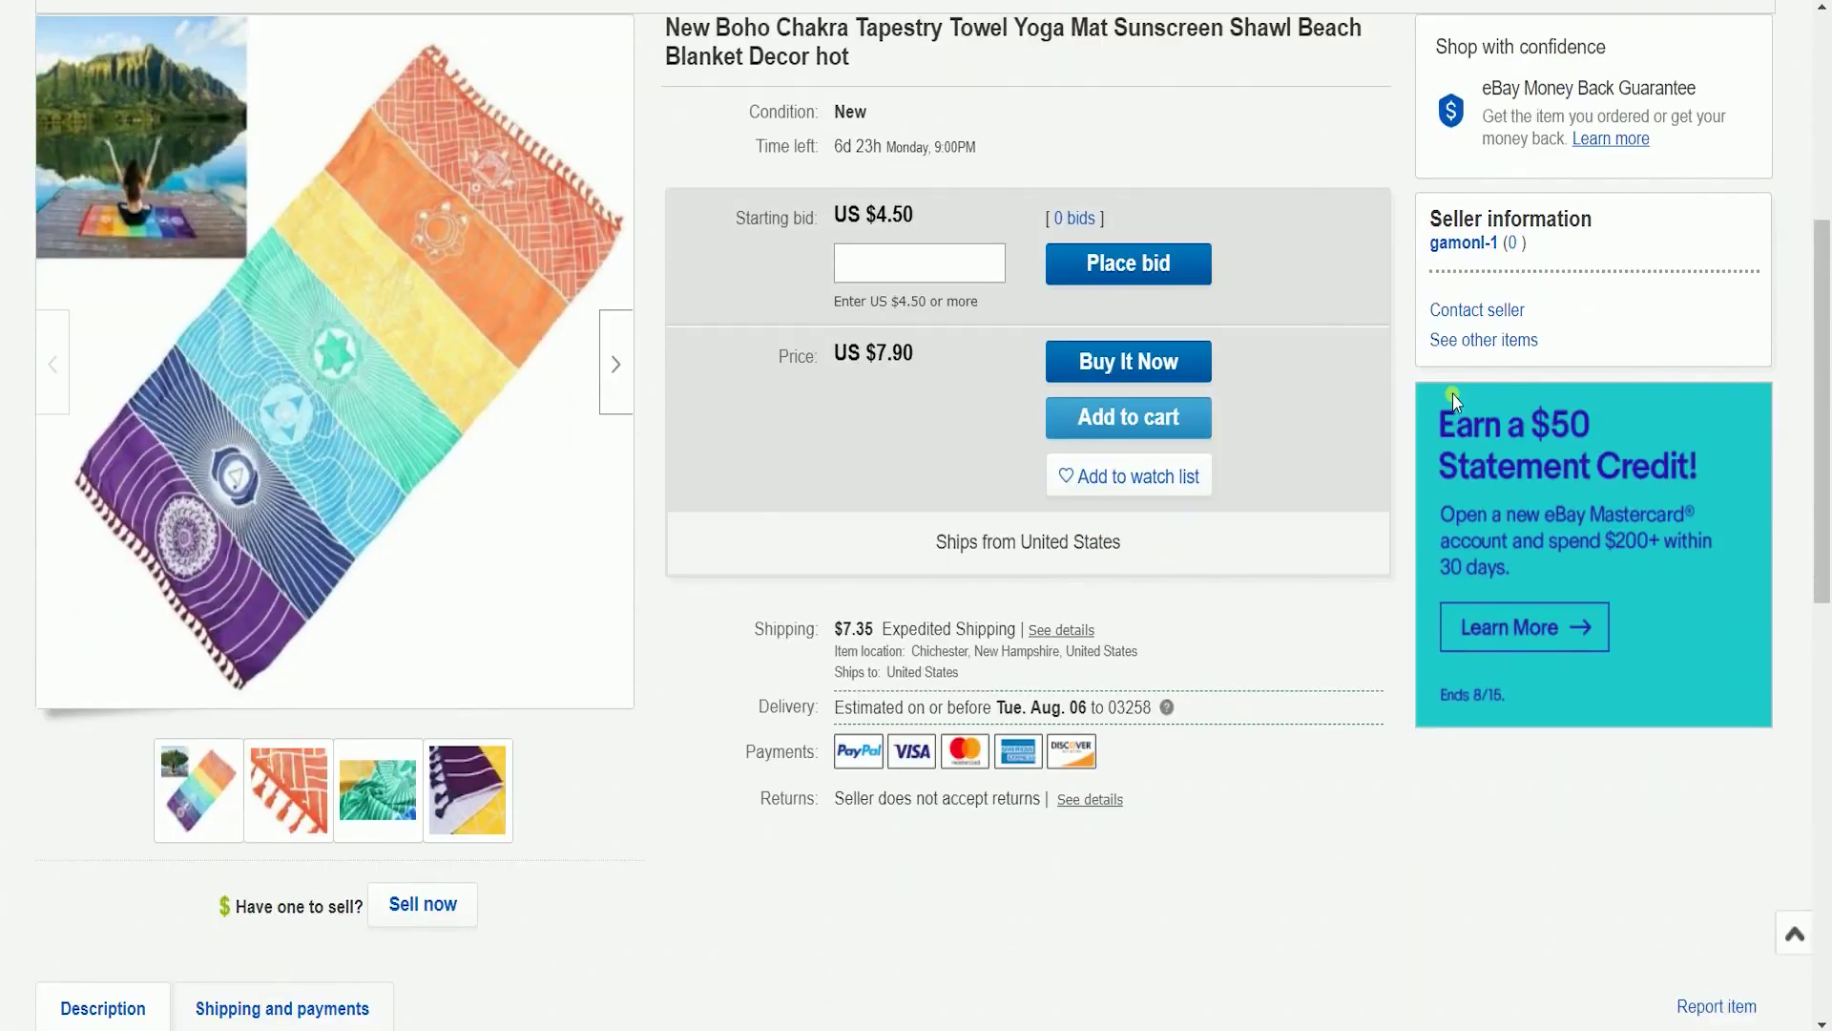
pyautogui.scroll(-5, 1453, 401)
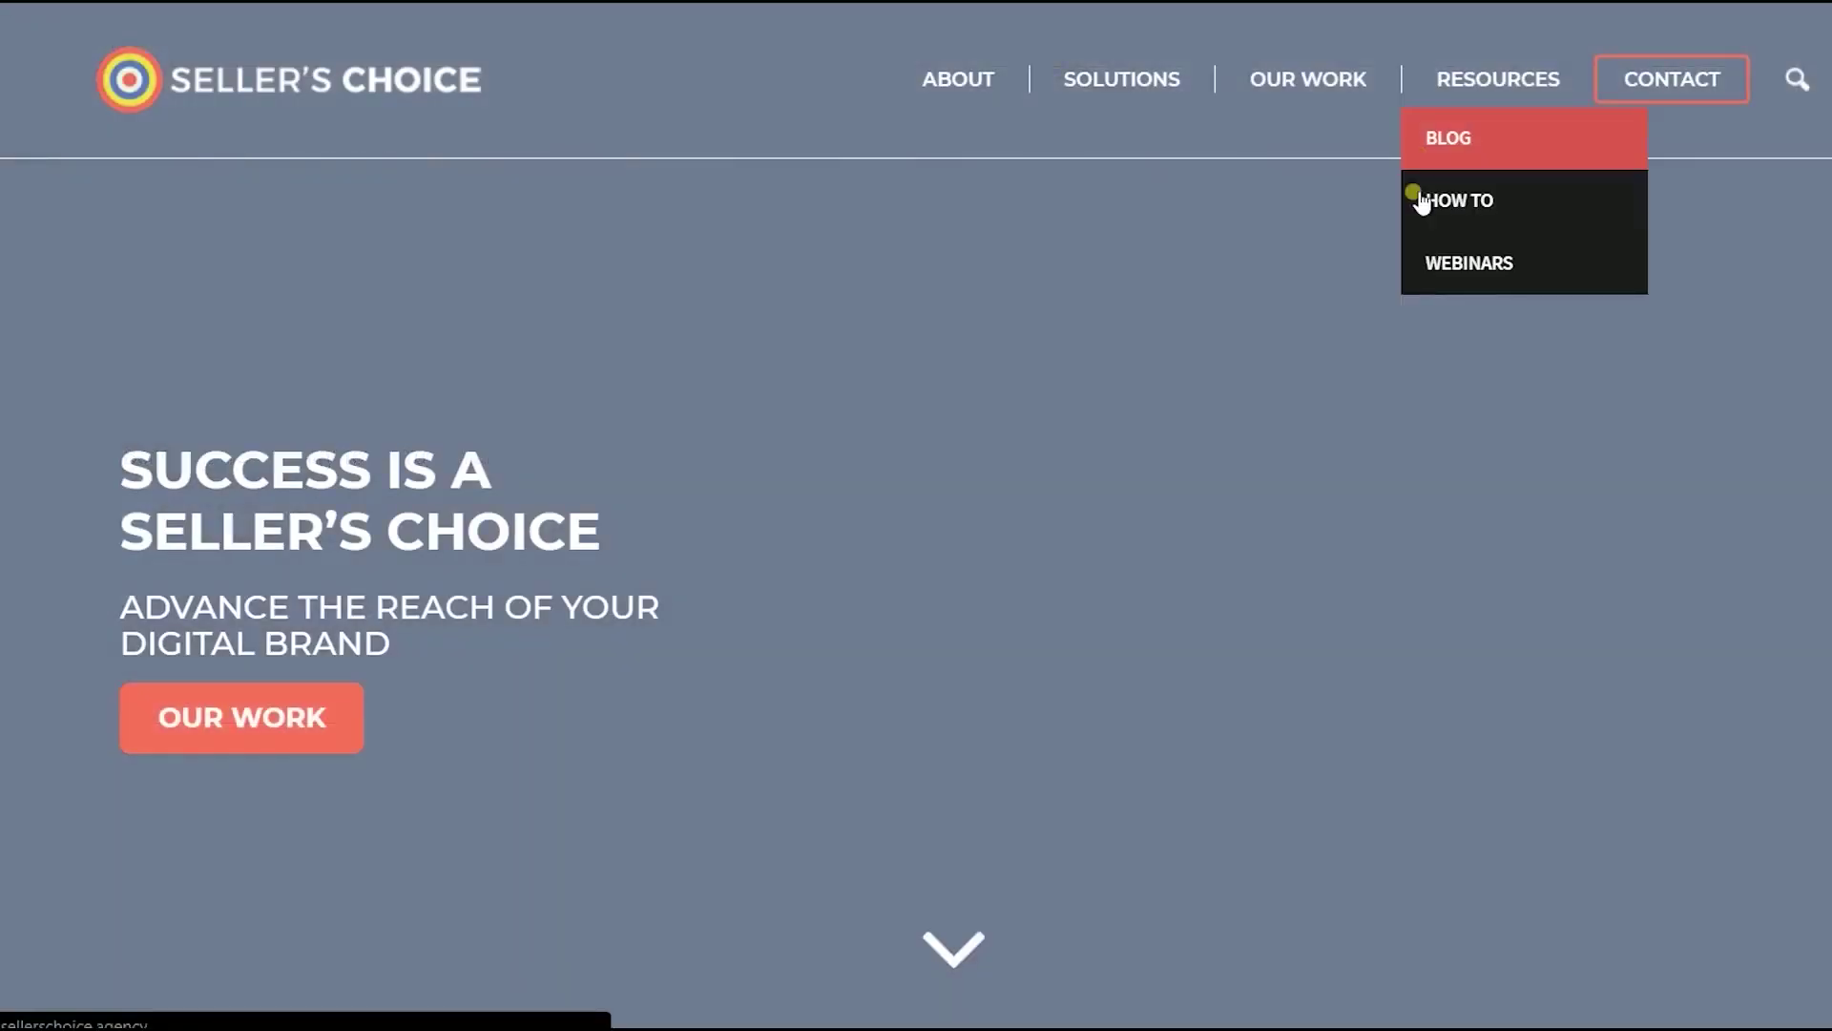
# Step: Visit Resources > How To, then Webinars, and return to the How To page
pyautogui.click(1415, 315)
pyautogui.scroll(-7, 1409, 327)
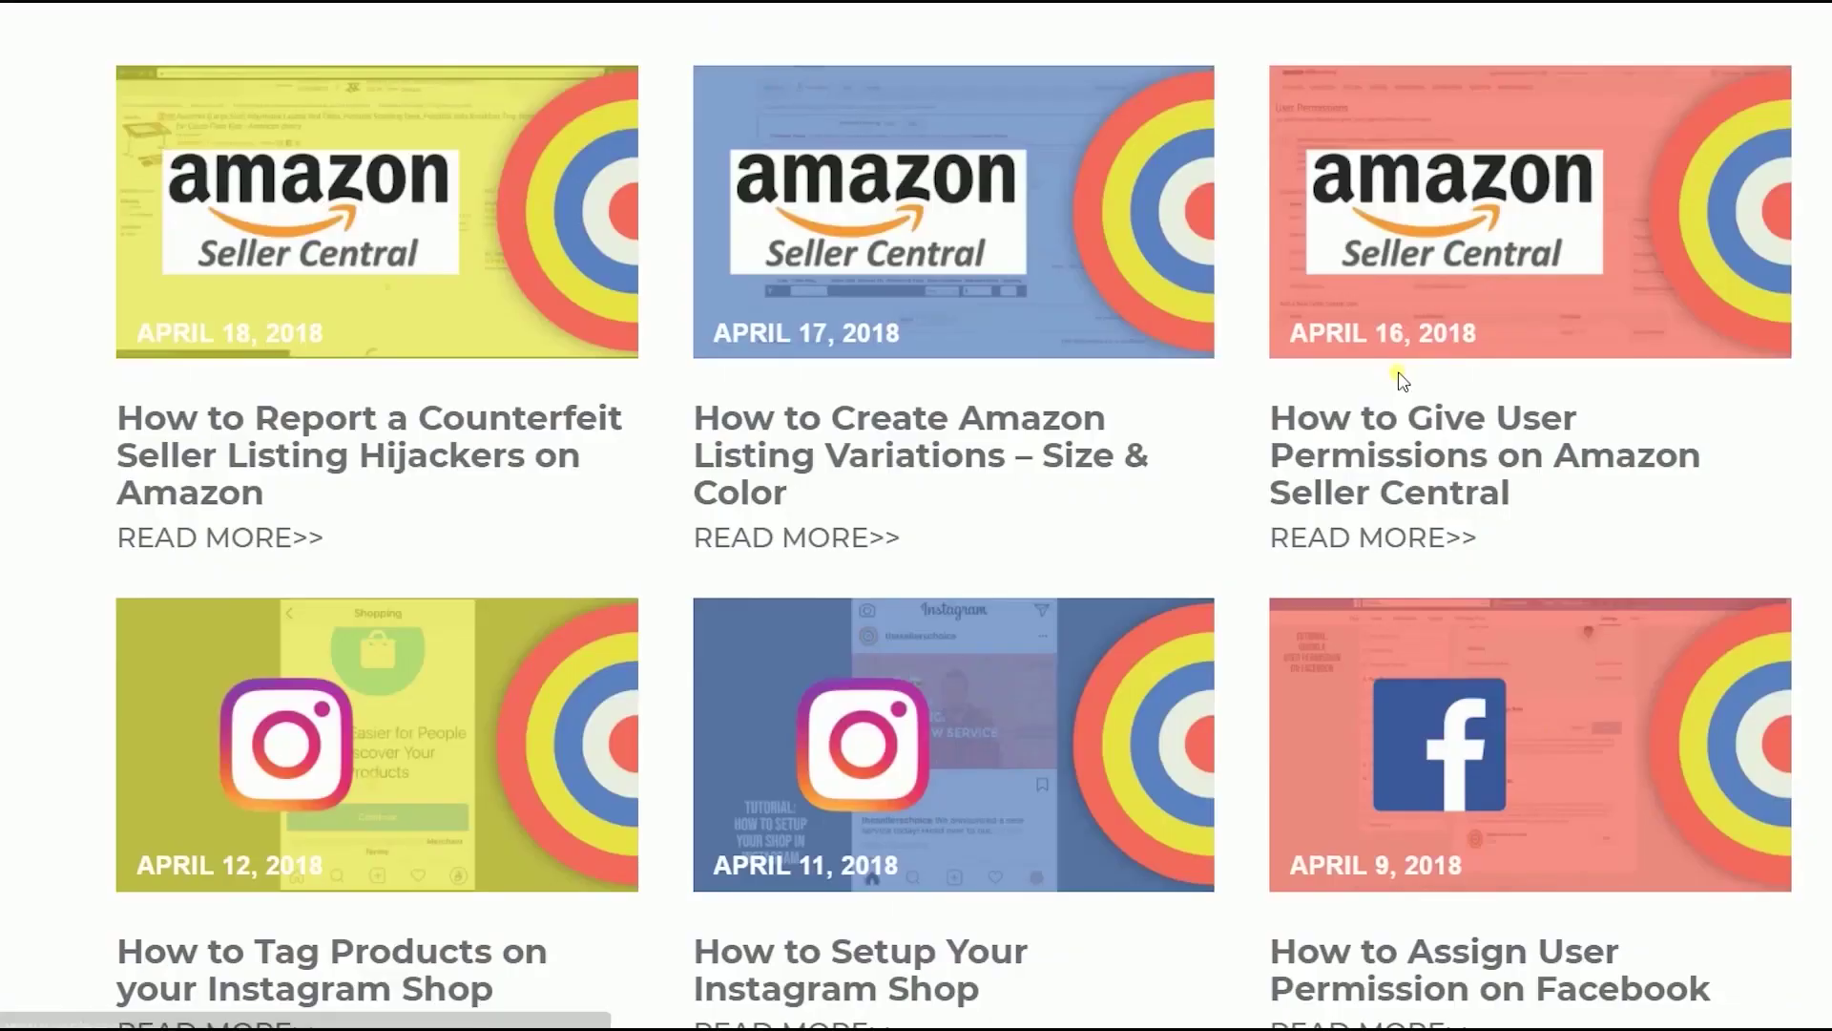
pyautogui.scroll(7, 1408, 327)
pyautogui.moveTo(1561, 130)
pyautogui.click(1487, 261)
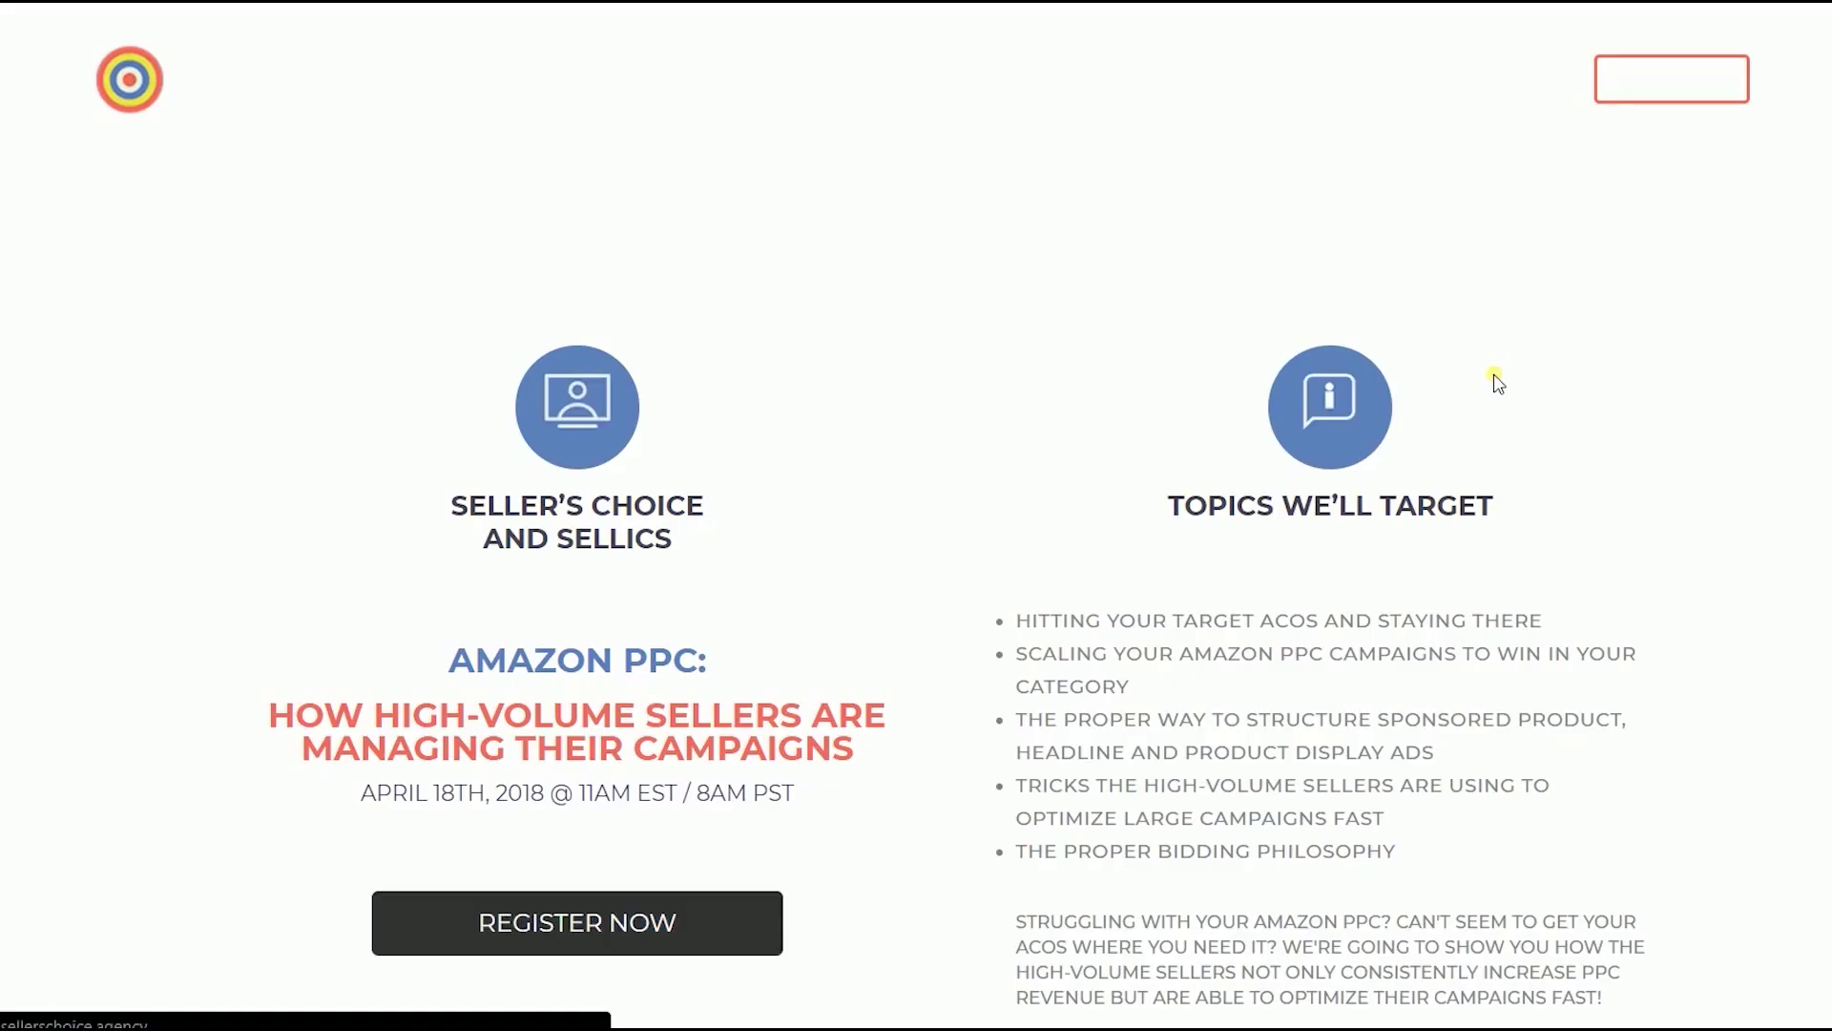
pyautogui.scroll(-7, 1497, 381)
pyautogui.scroll(7, 1497, 382)
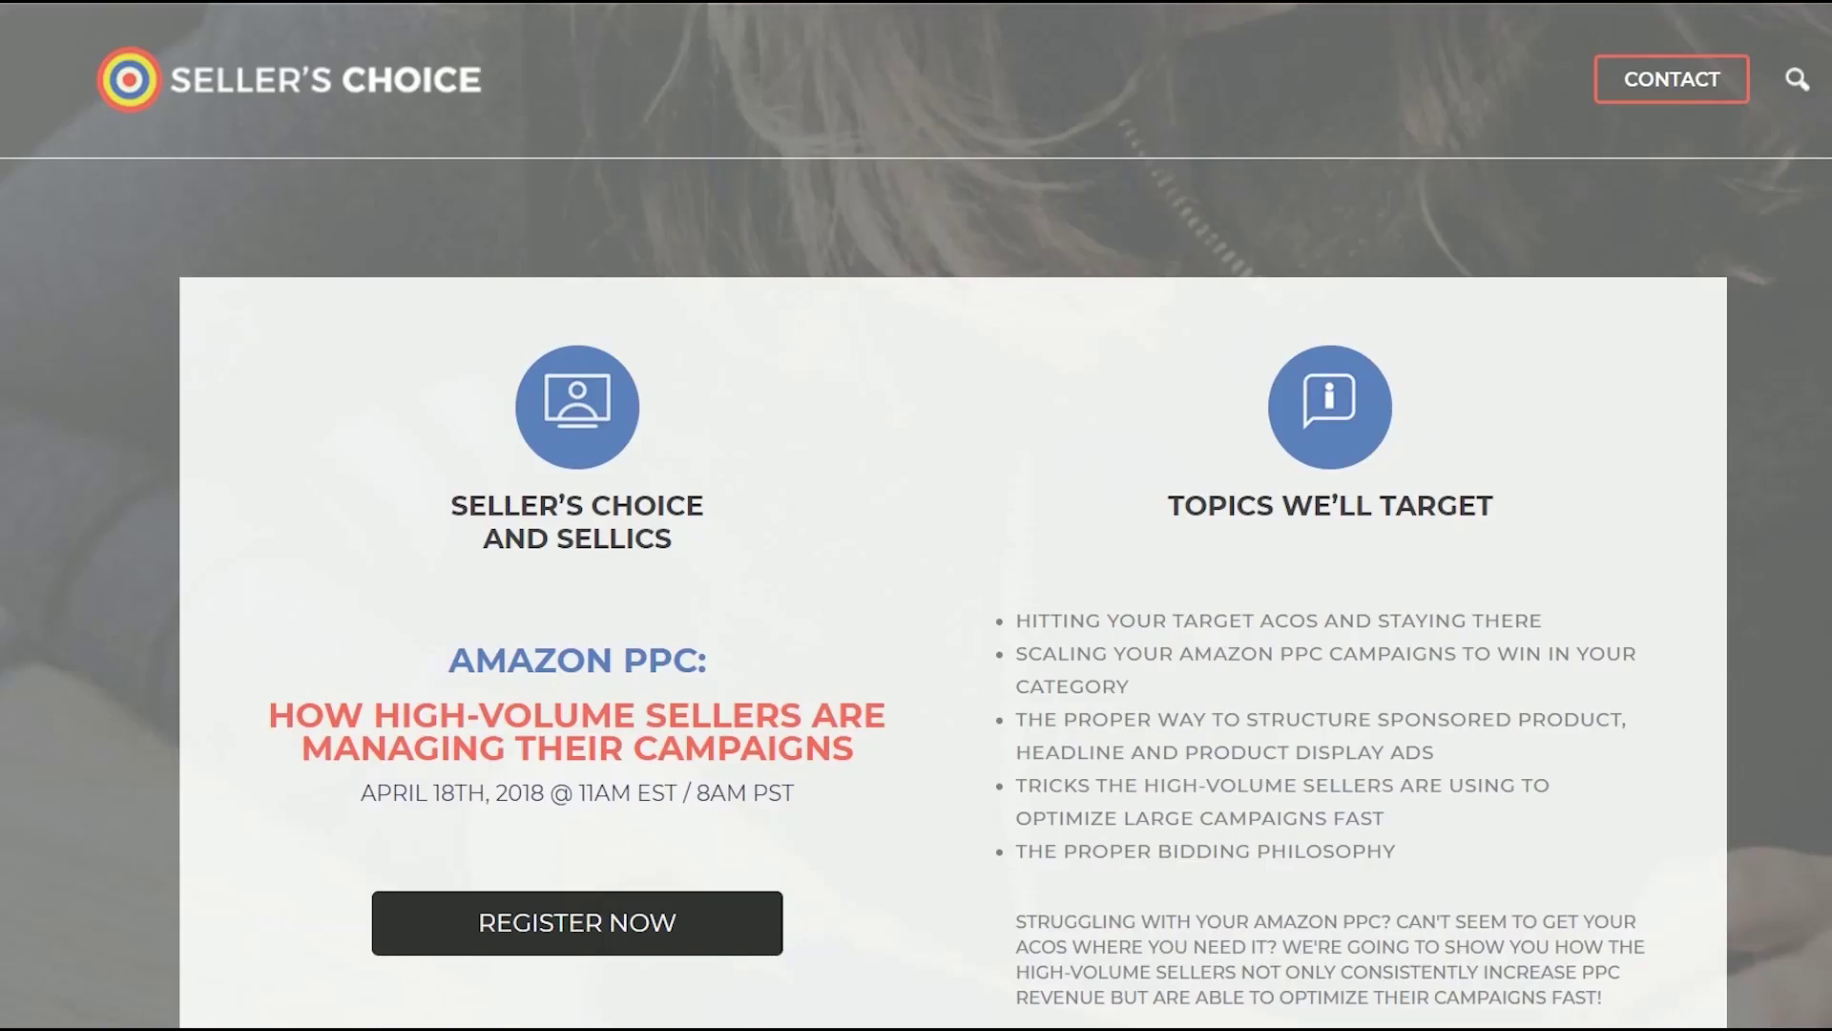
pyautogui.hotkey('alt', 'Left')
pyautogui.moveTo(1485, 90)
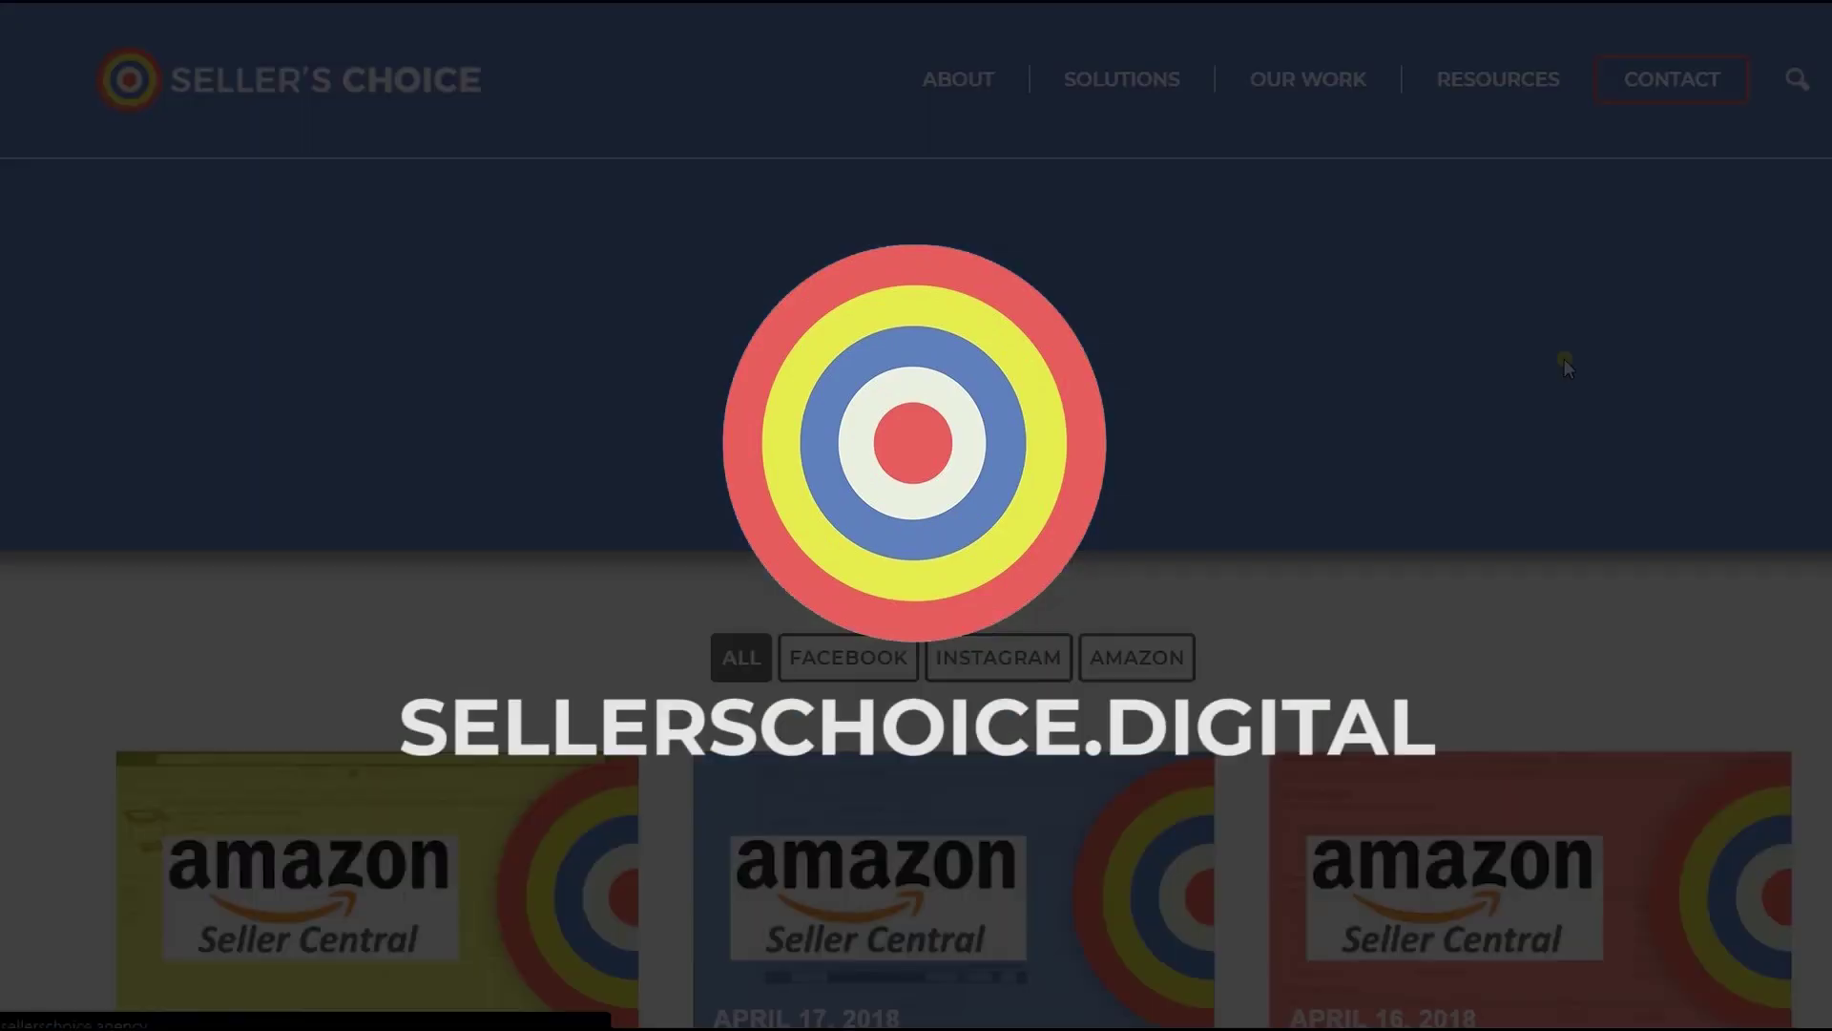
# Step: Scroll through the Blog page's PPC, webinar and marketing articles
pyautogui.scroll(-7, 1565, 359)
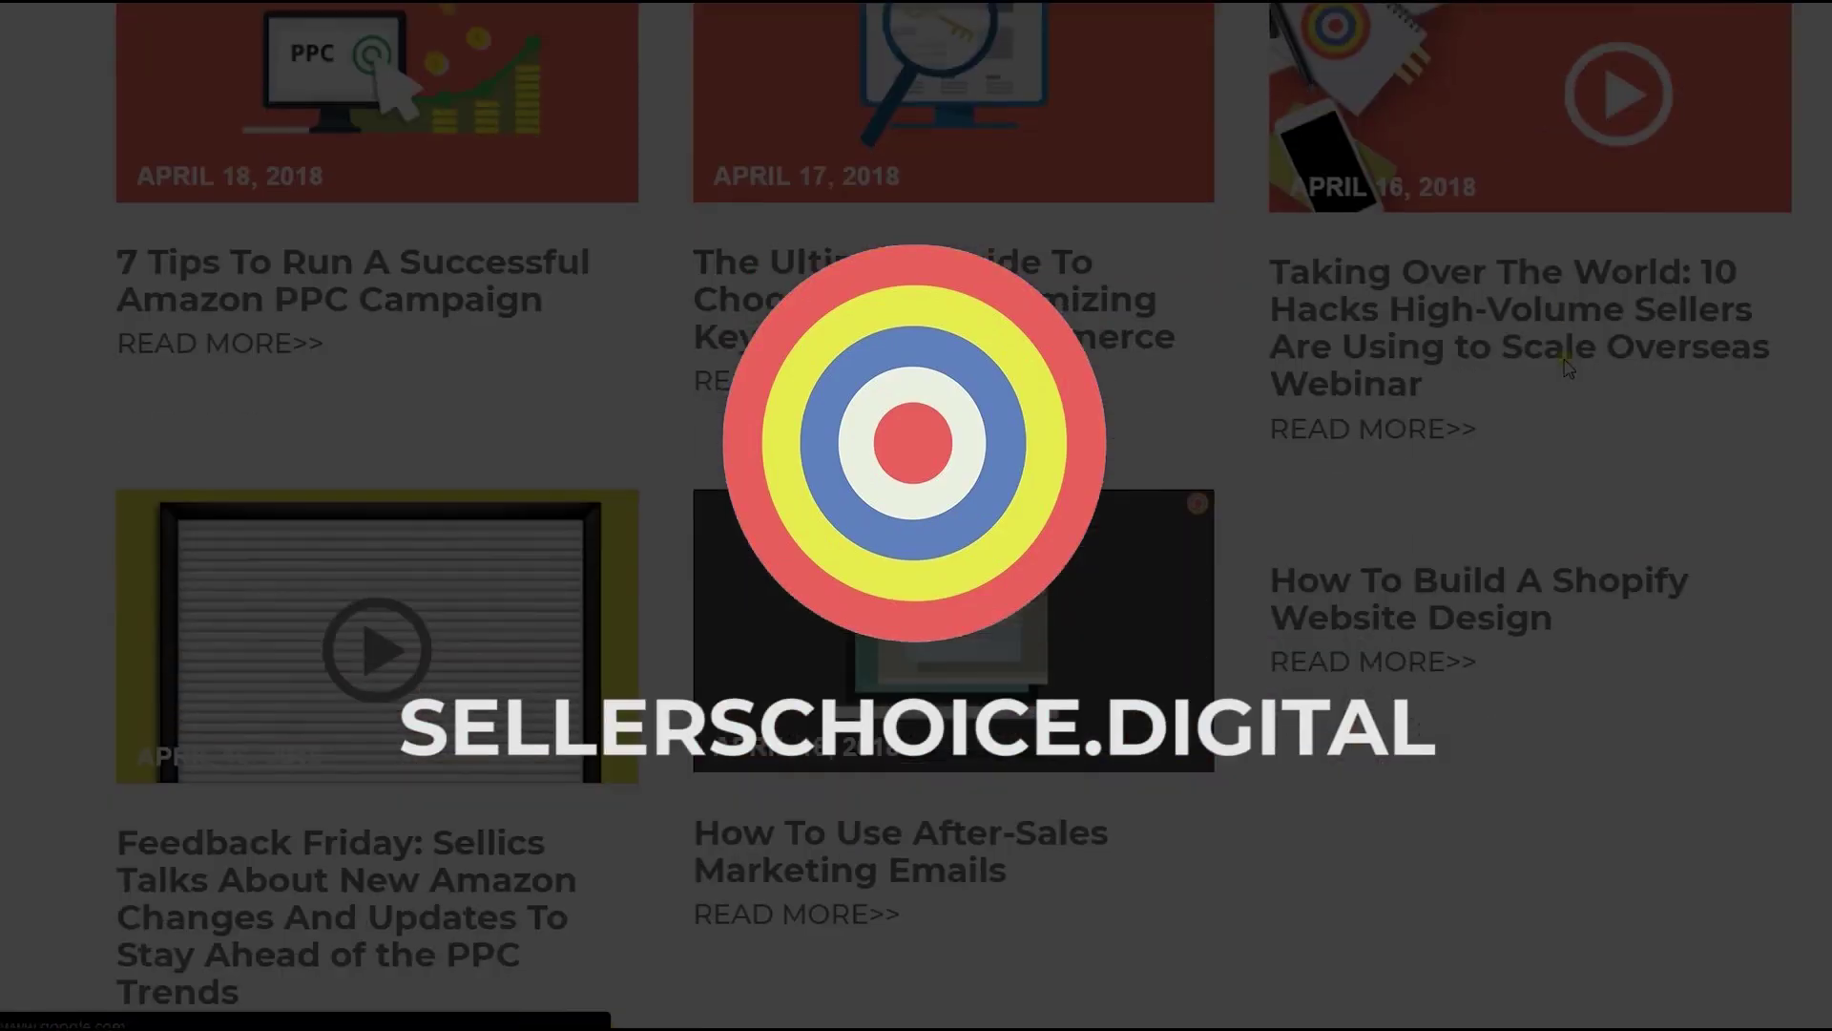
pyautogui.scroll(-5, 1569, 367)
pyautogui.scroll(10, 1568, 367)
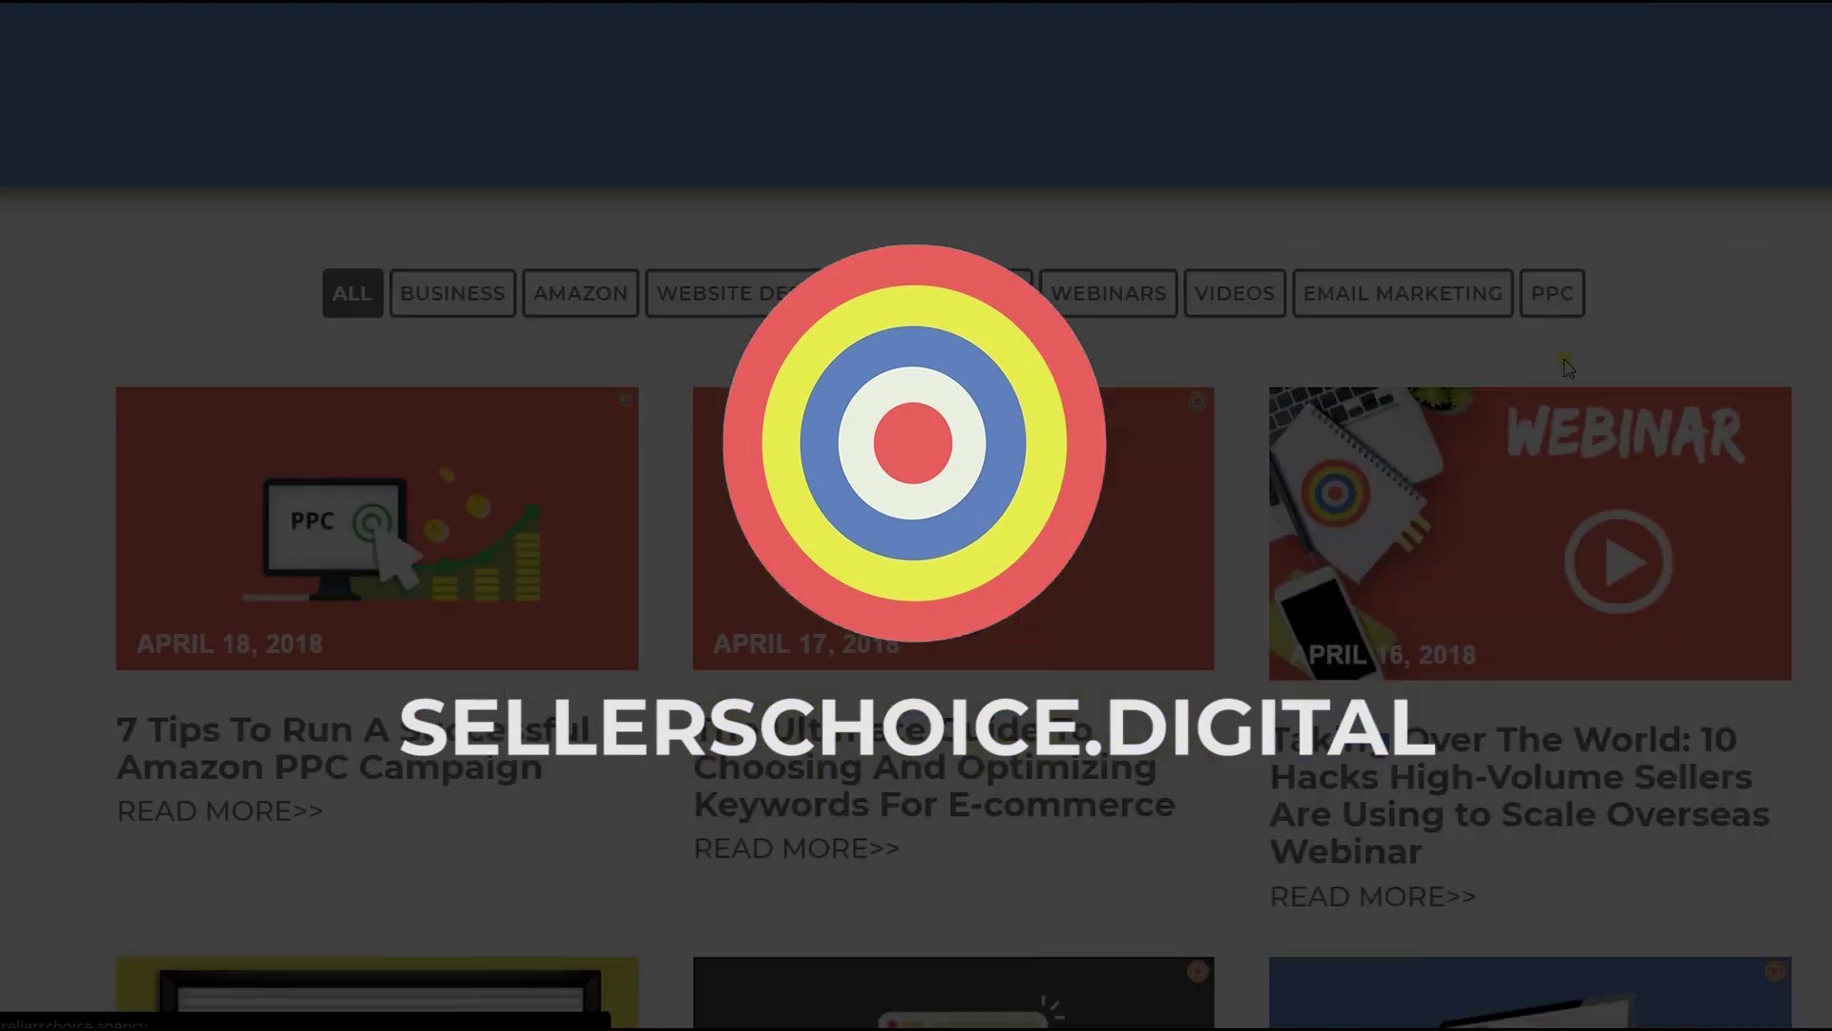
pyautogui.scroll(4, 1568, 368)
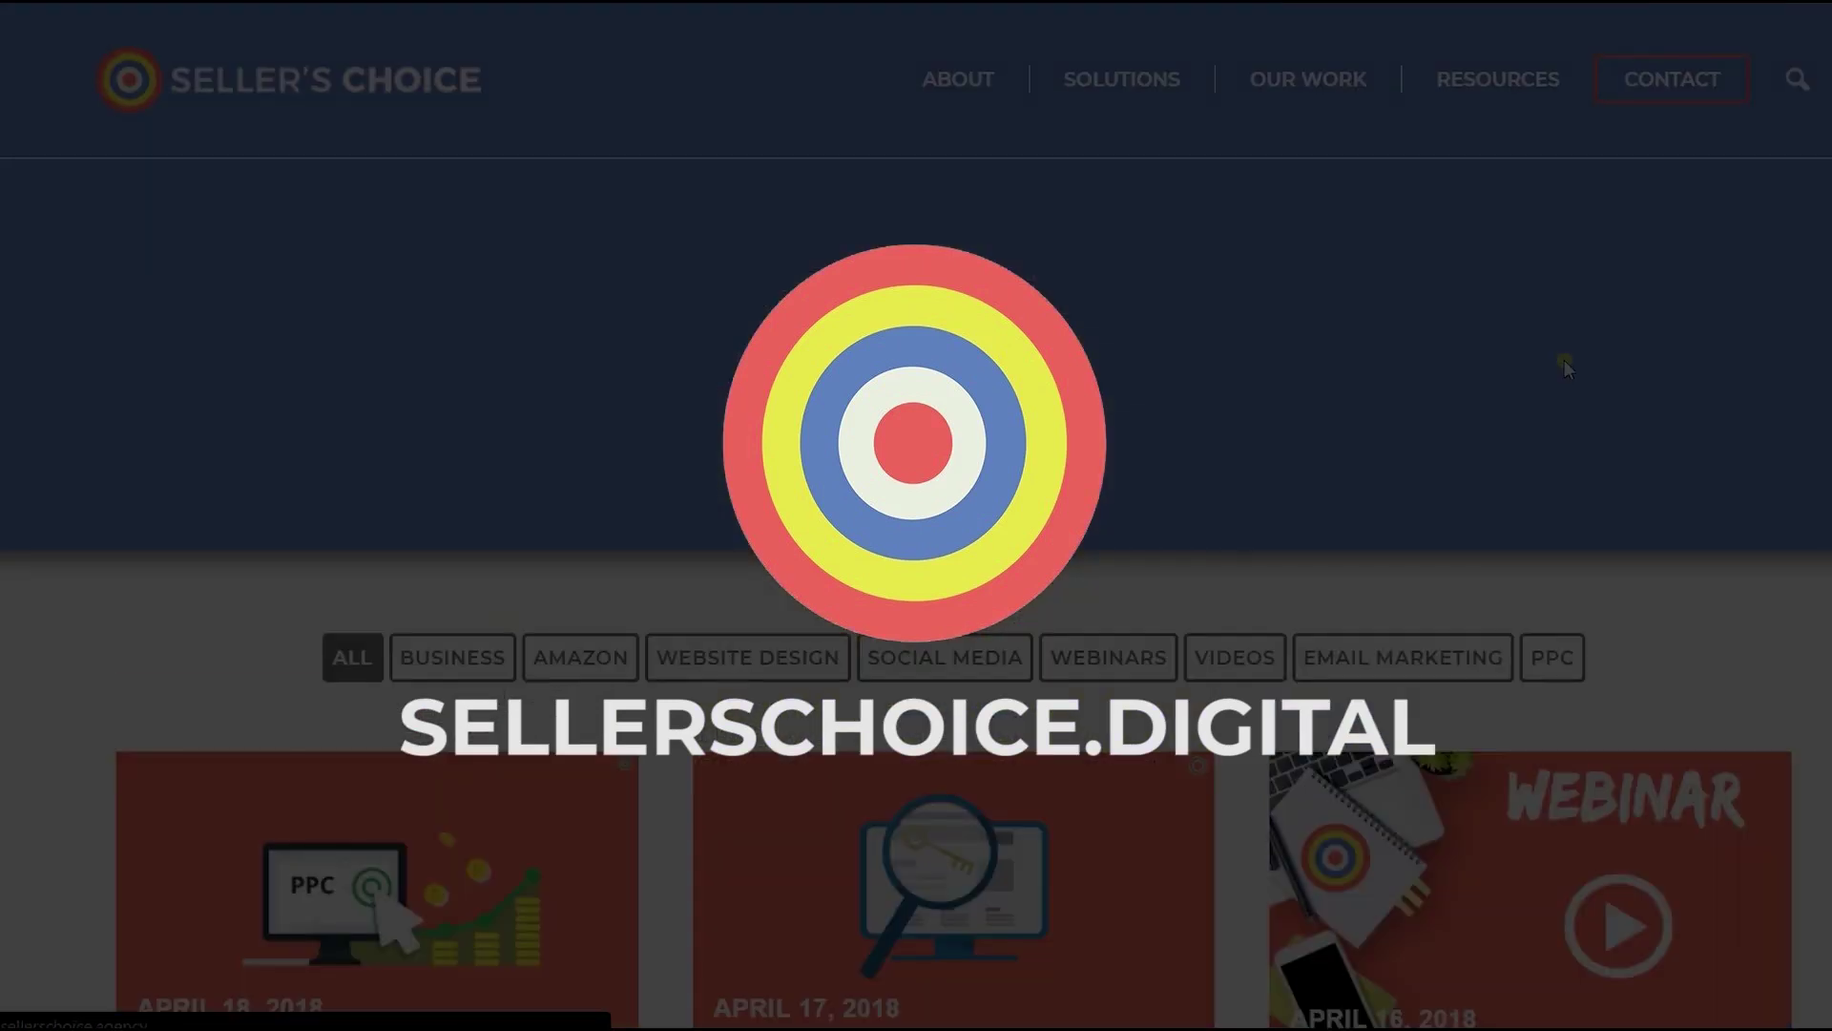